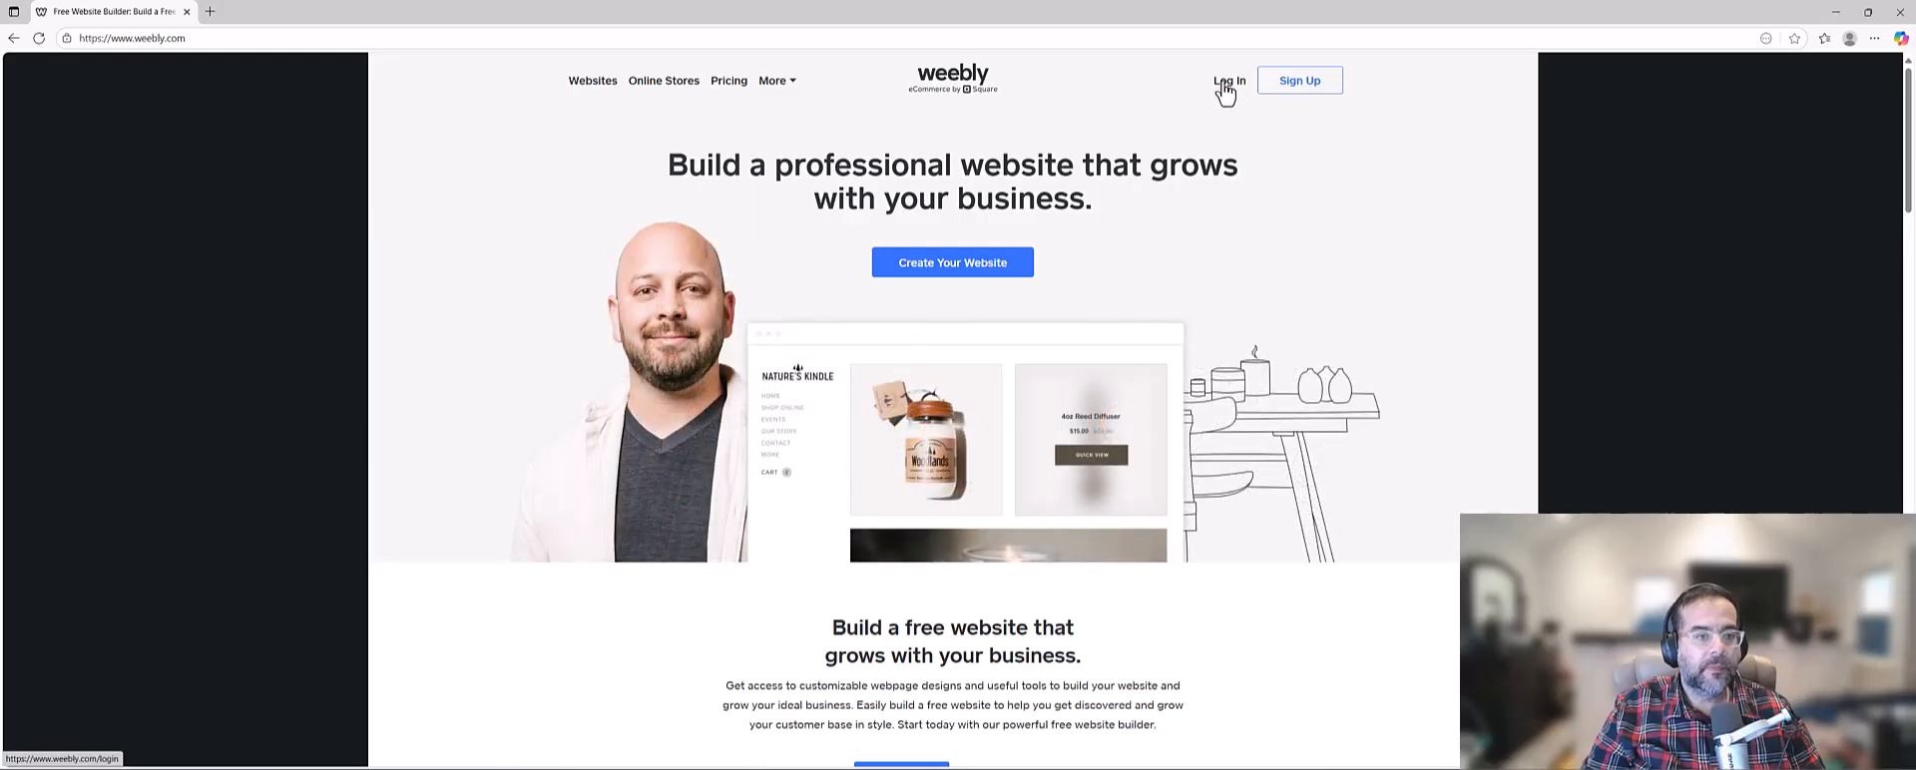
Log in to the Weebly account with Google.
click(1223, 86)
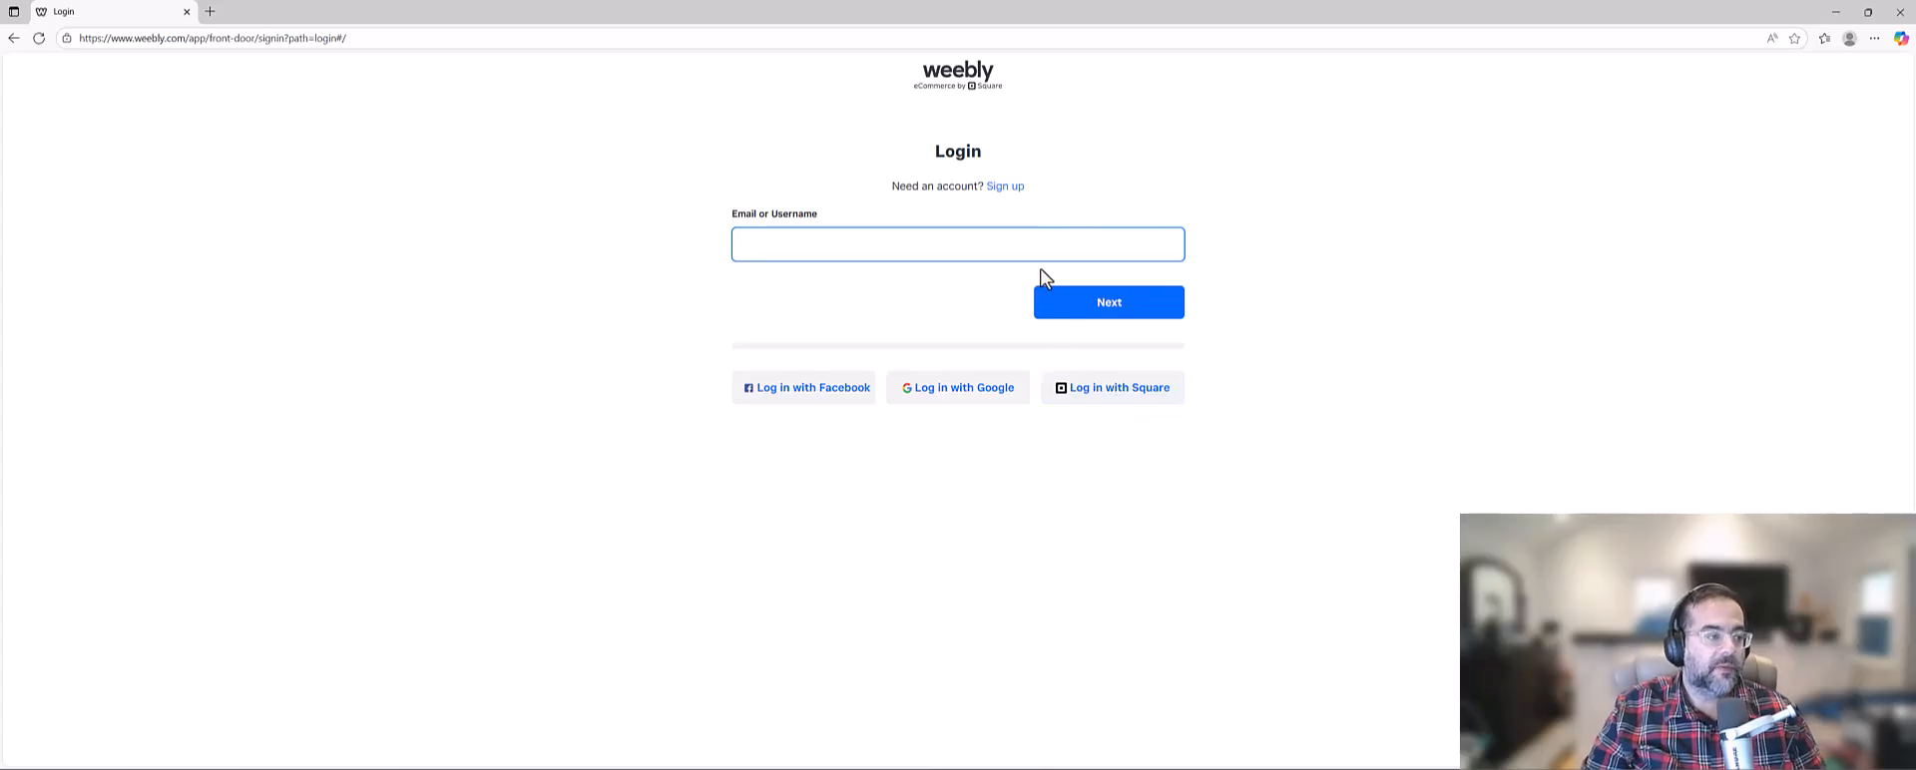
click(944, 398)
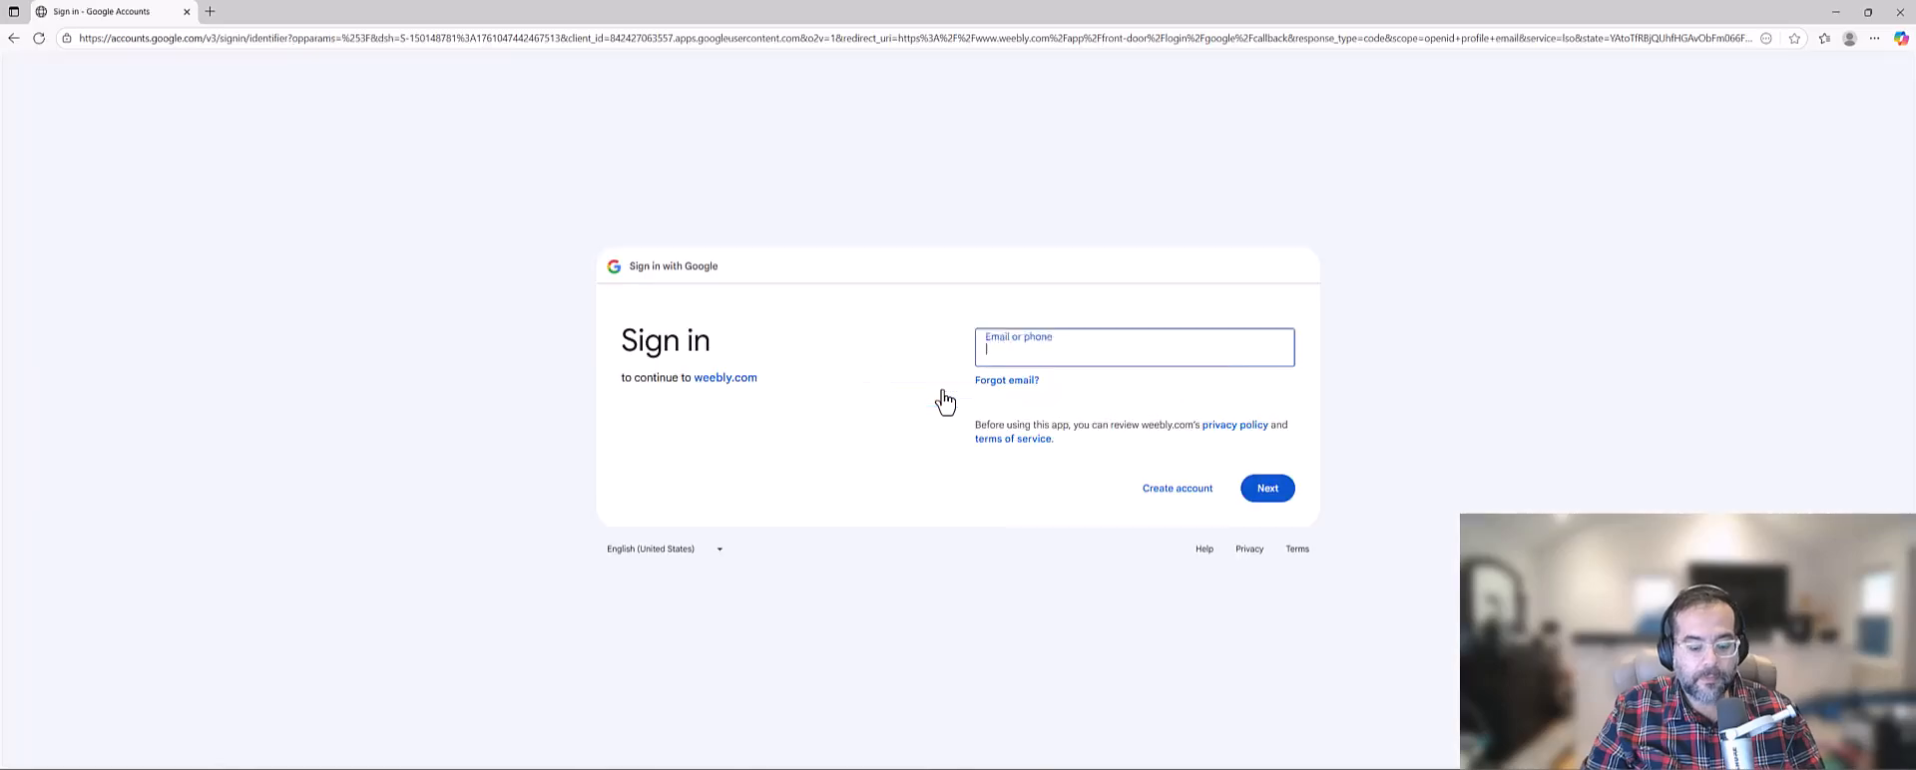
click(944, 399)
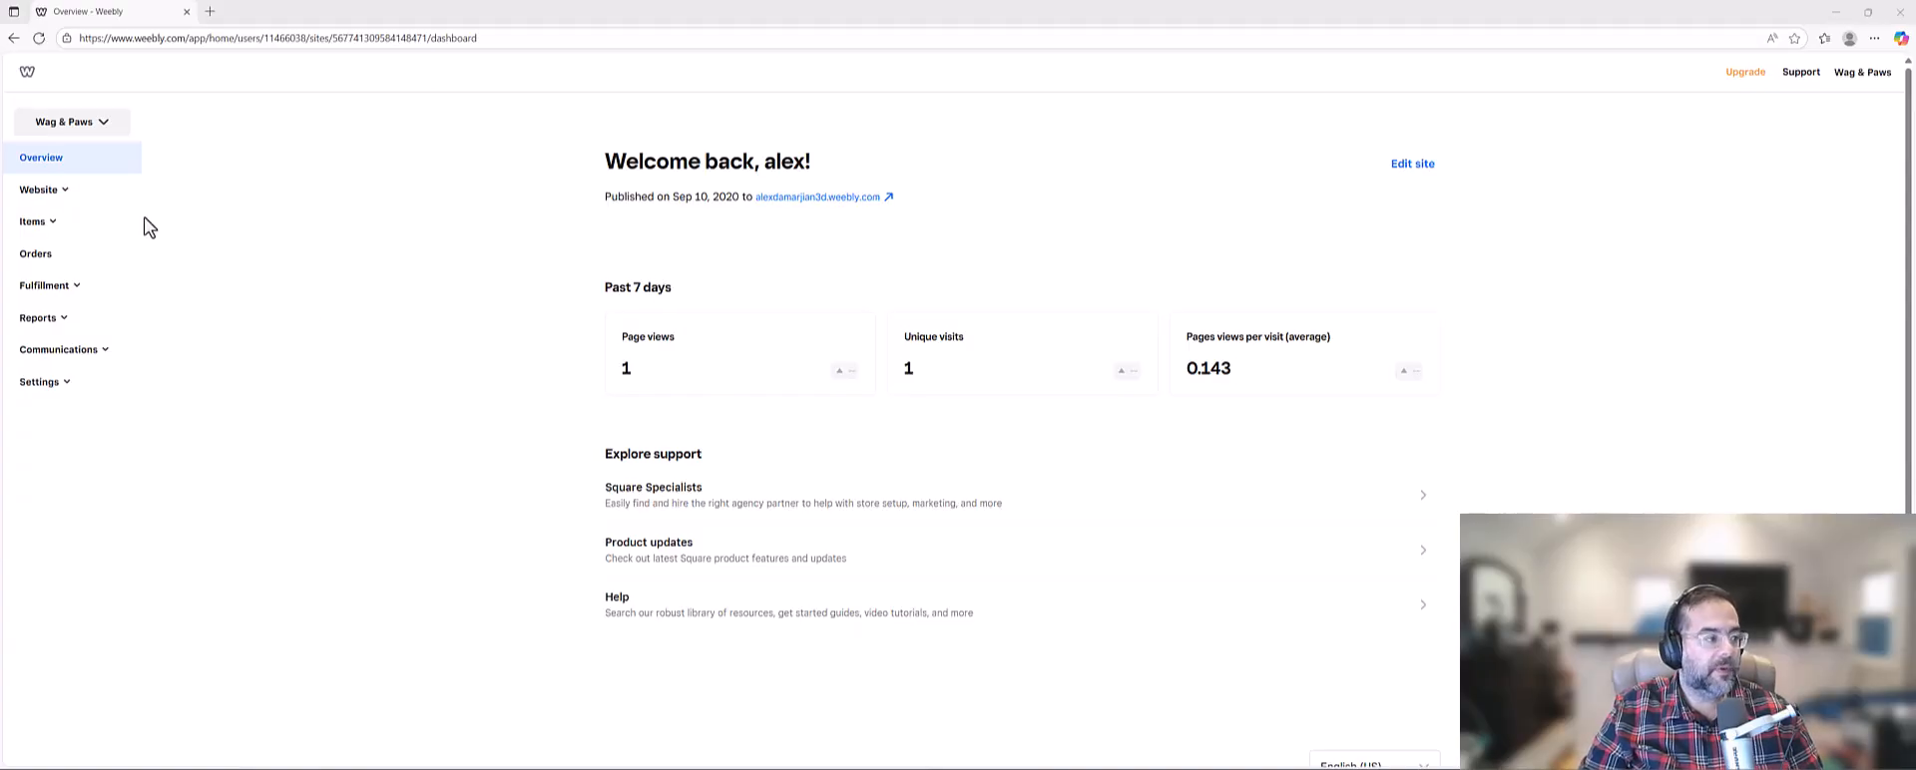
Expand the Website, Settings and Communications sections of the dashboard to view their pages.
click(27, 78)
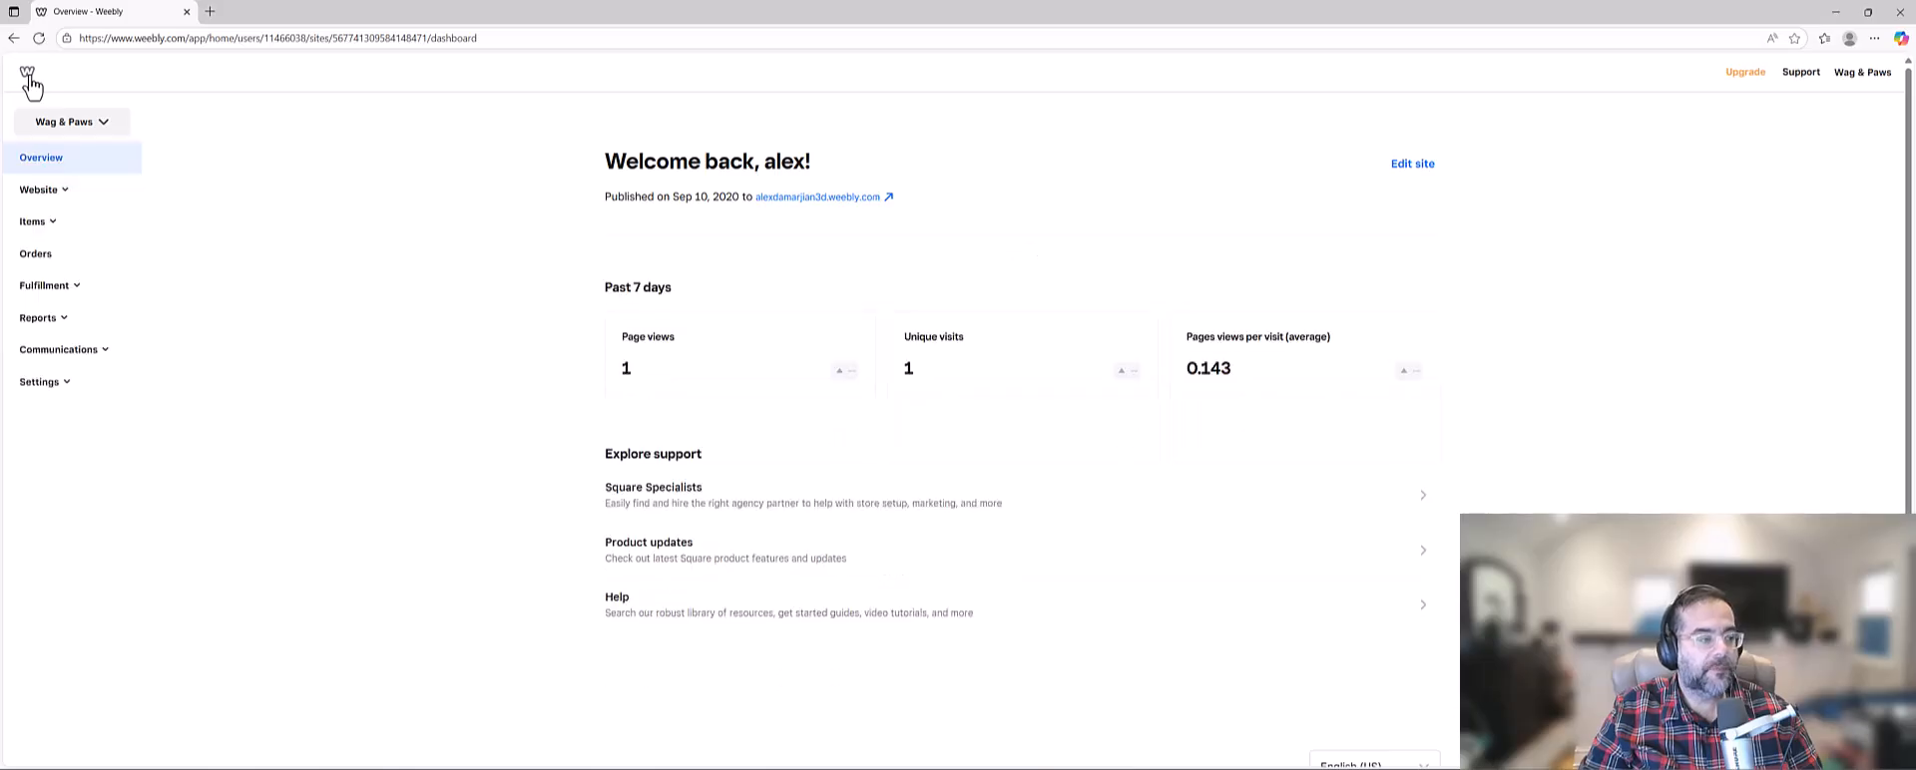
click(42, 191)
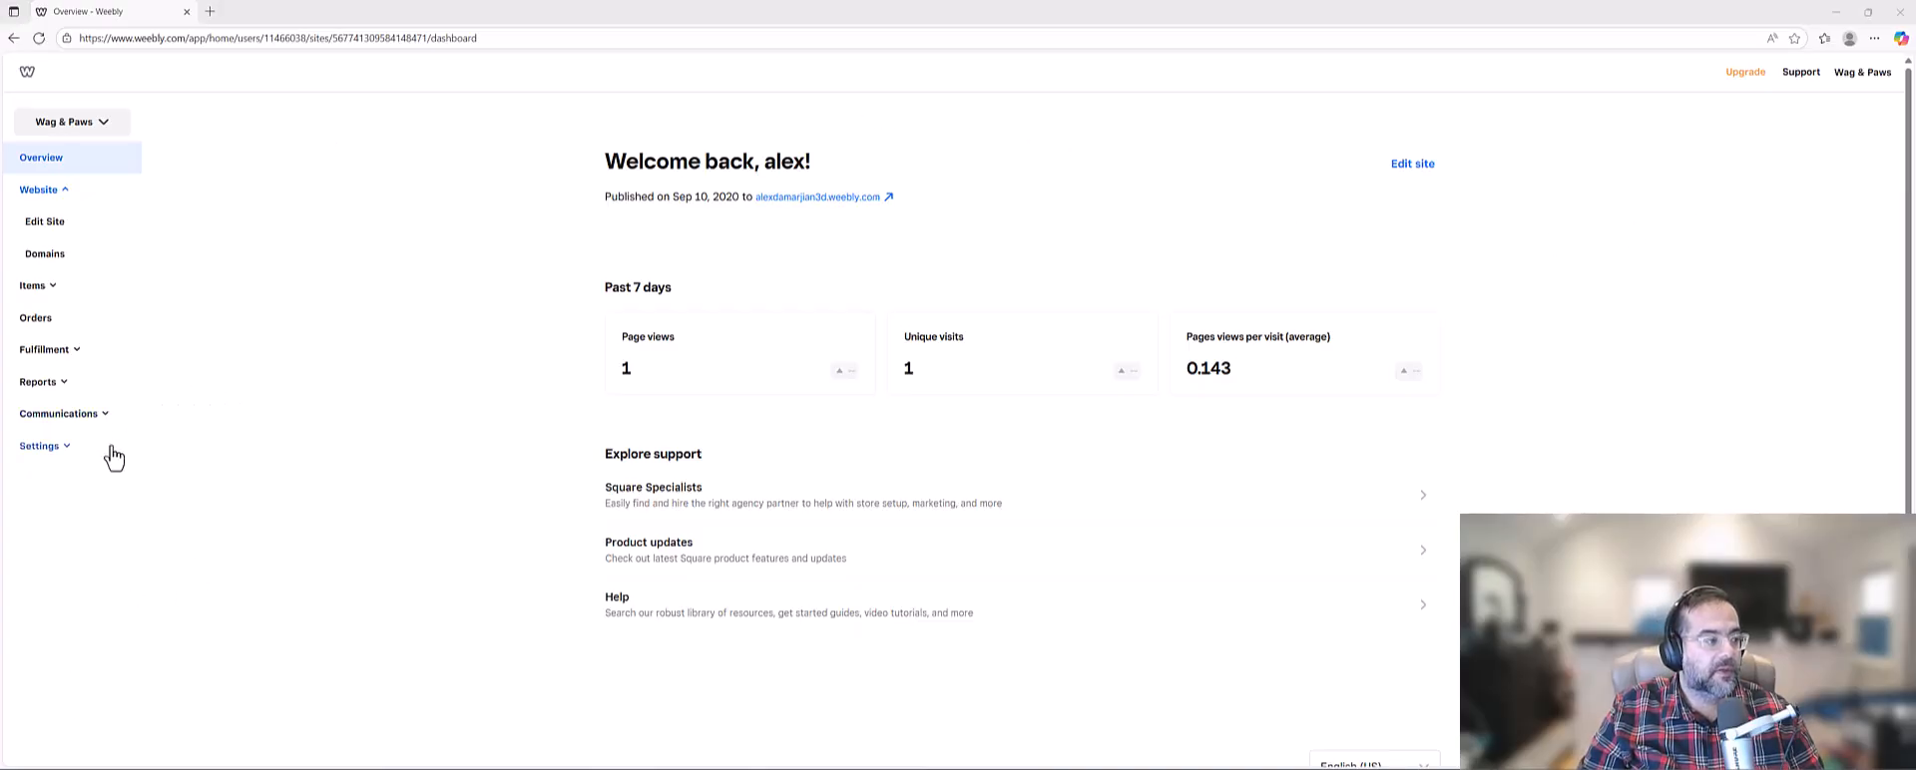
click(44, 446)
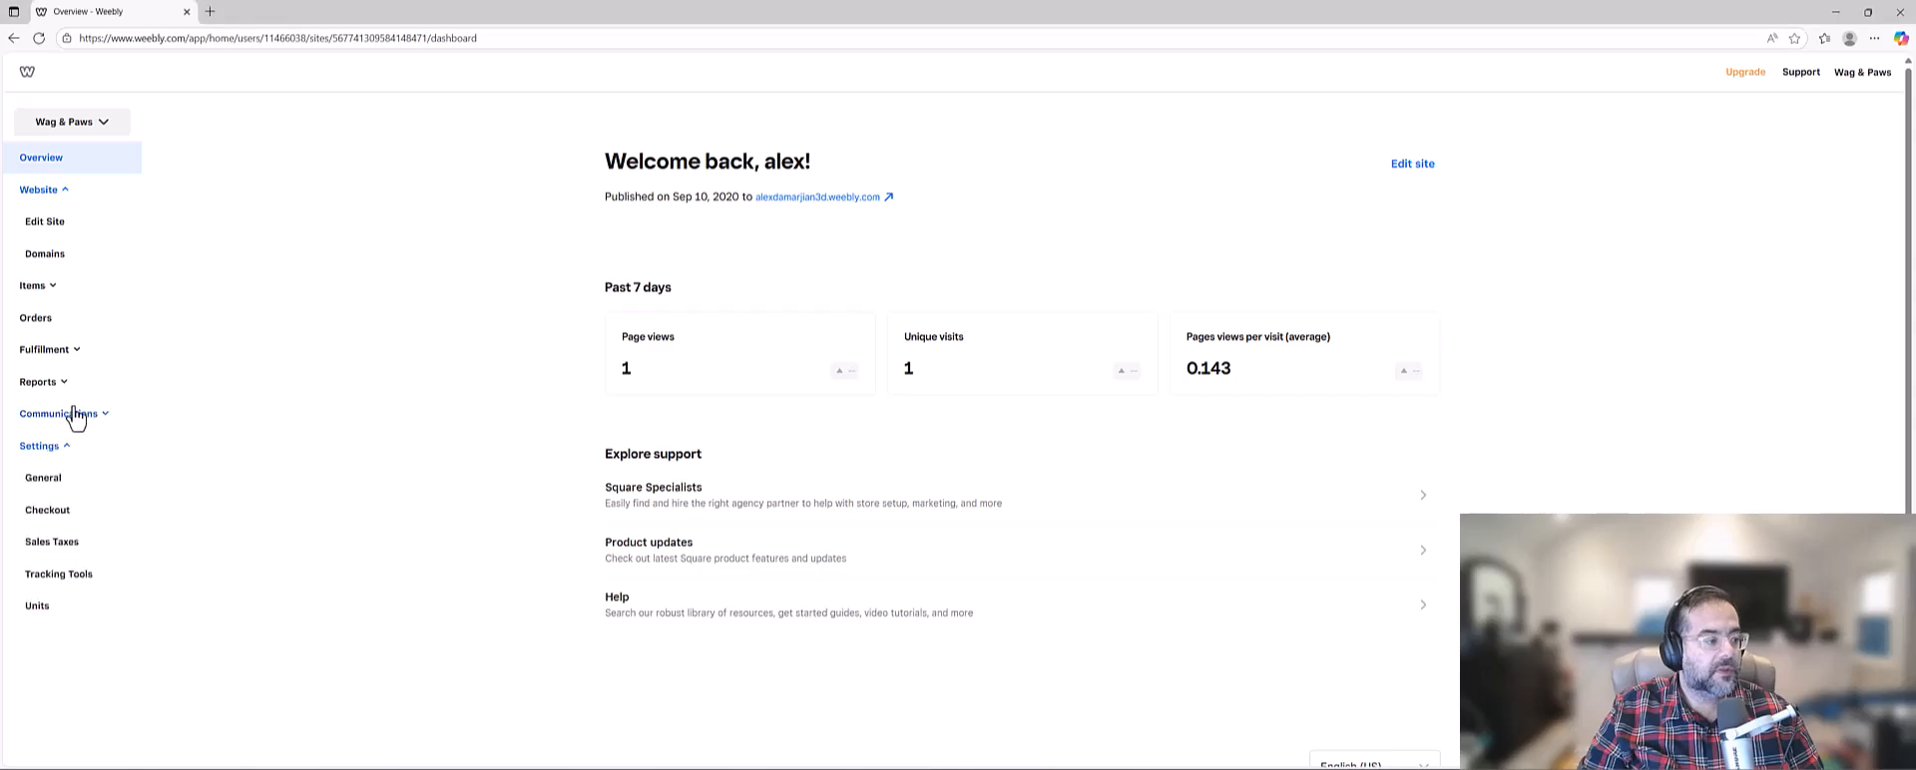
click(76, 415)
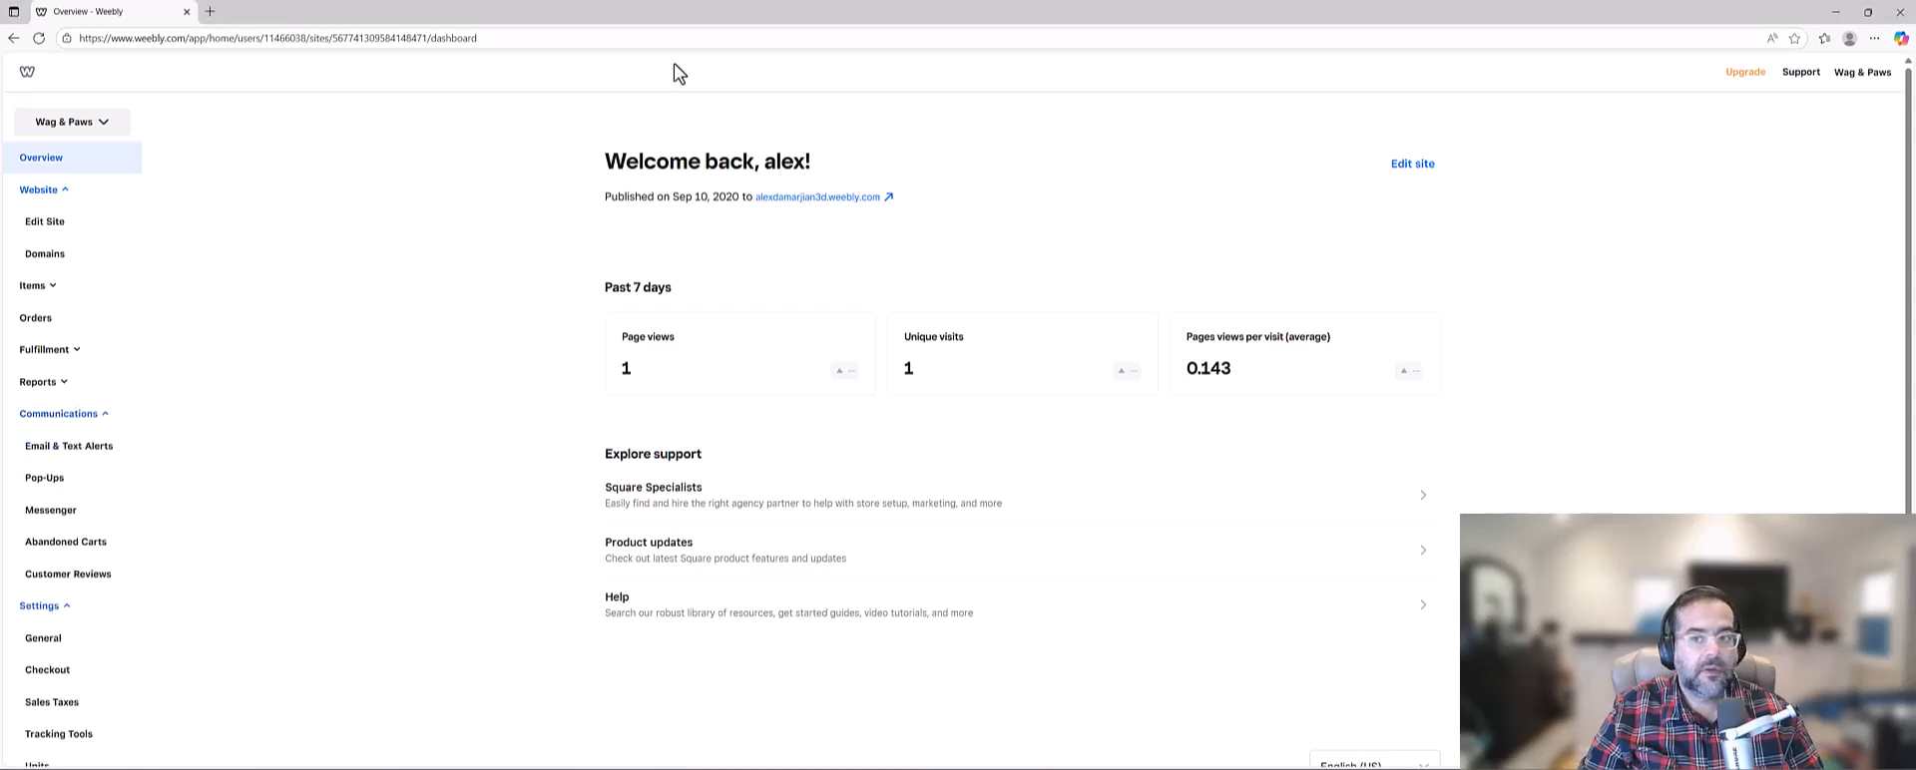
click(279, 37)
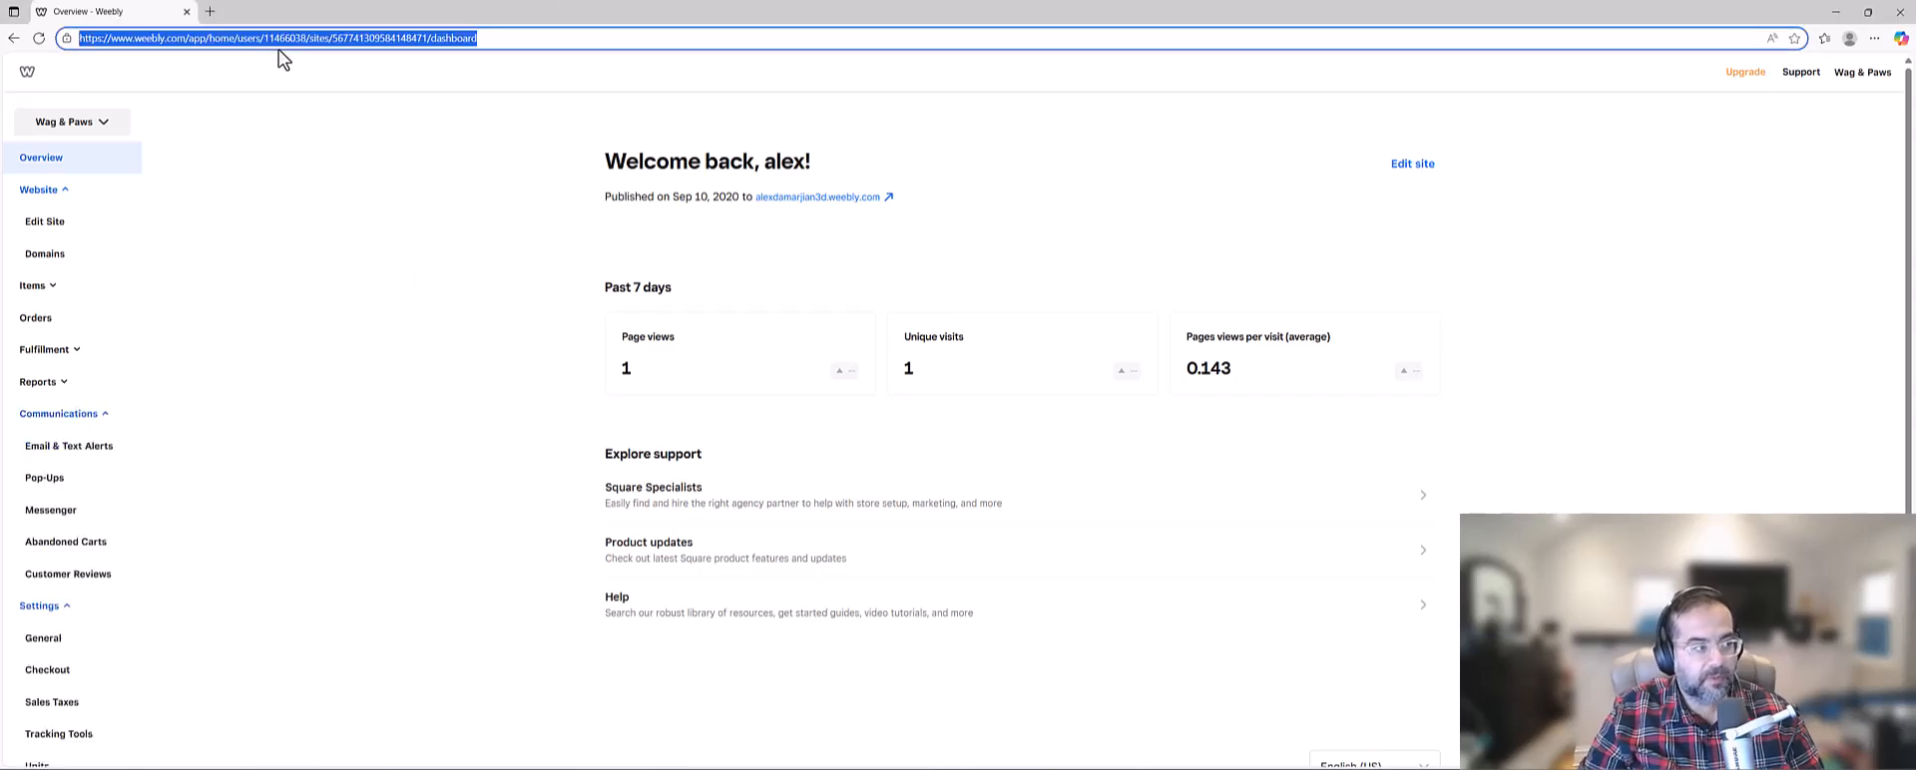
click(184, 38)
drag(184, 38, 834, 21)
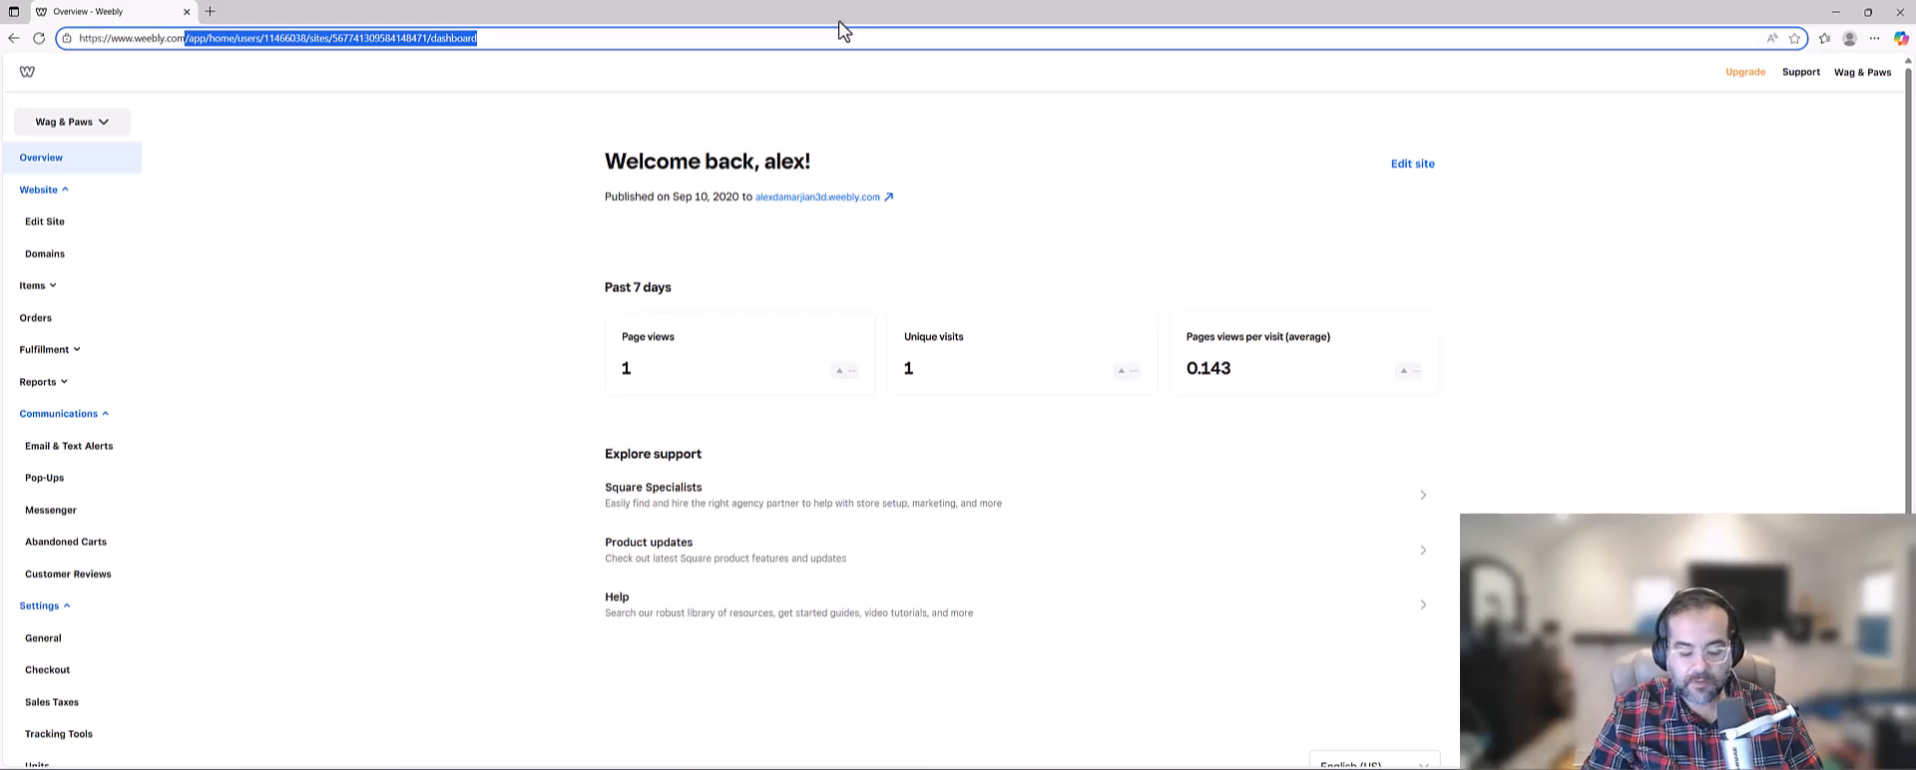
key(BackSpace)
key(Return)
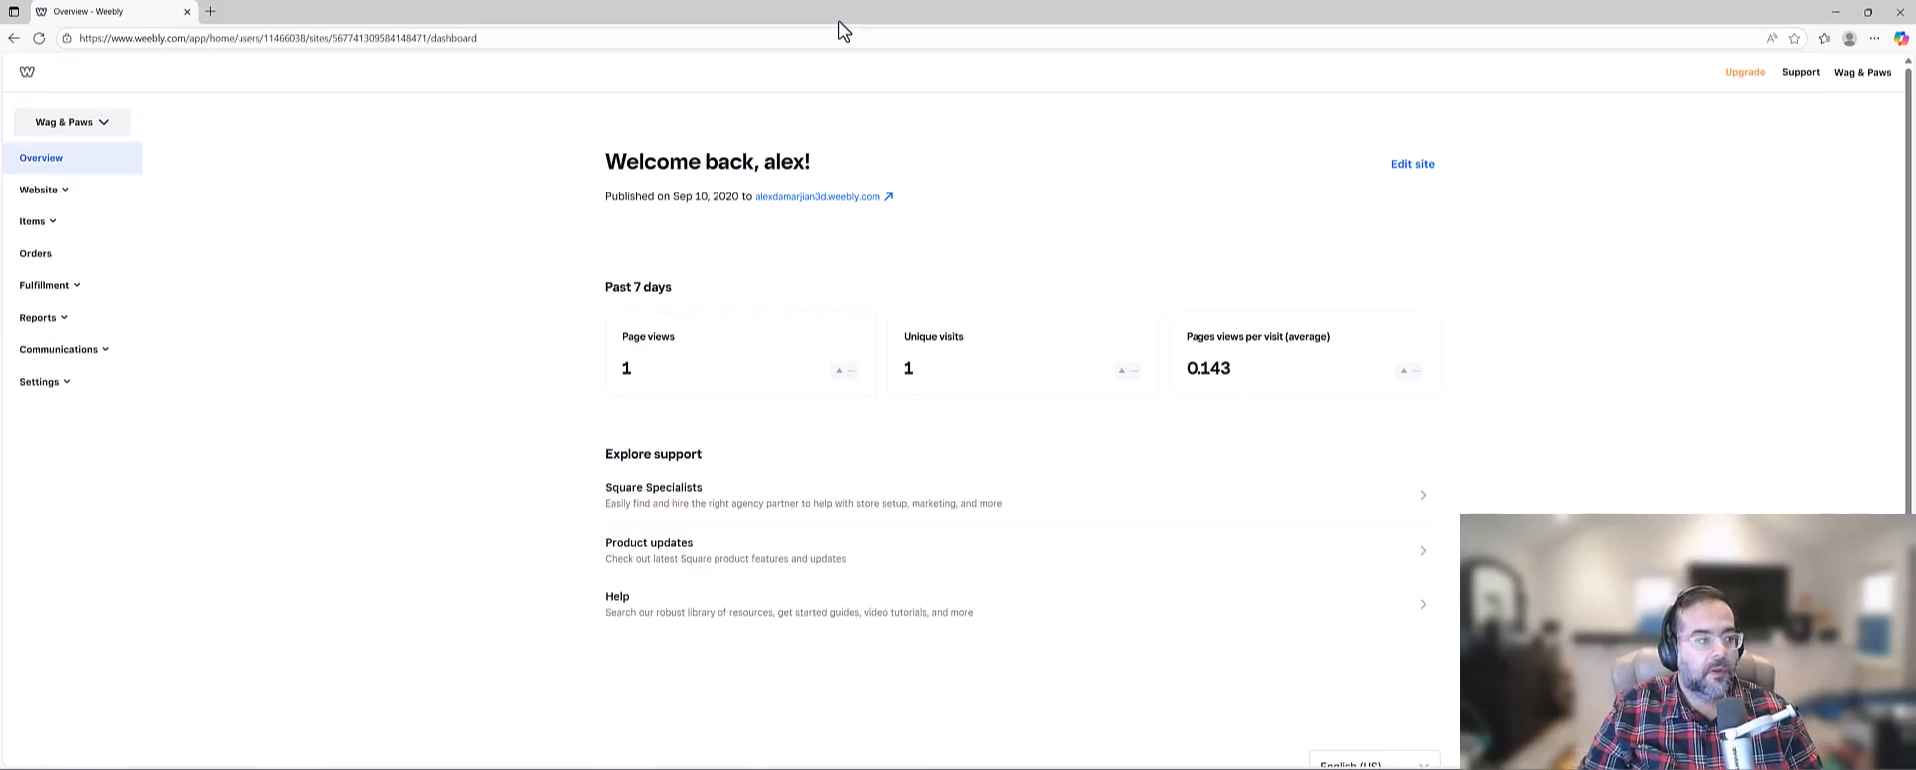
Examine the account's existing websites in the site switcher and find the option for adding a site.
click(91, 129)
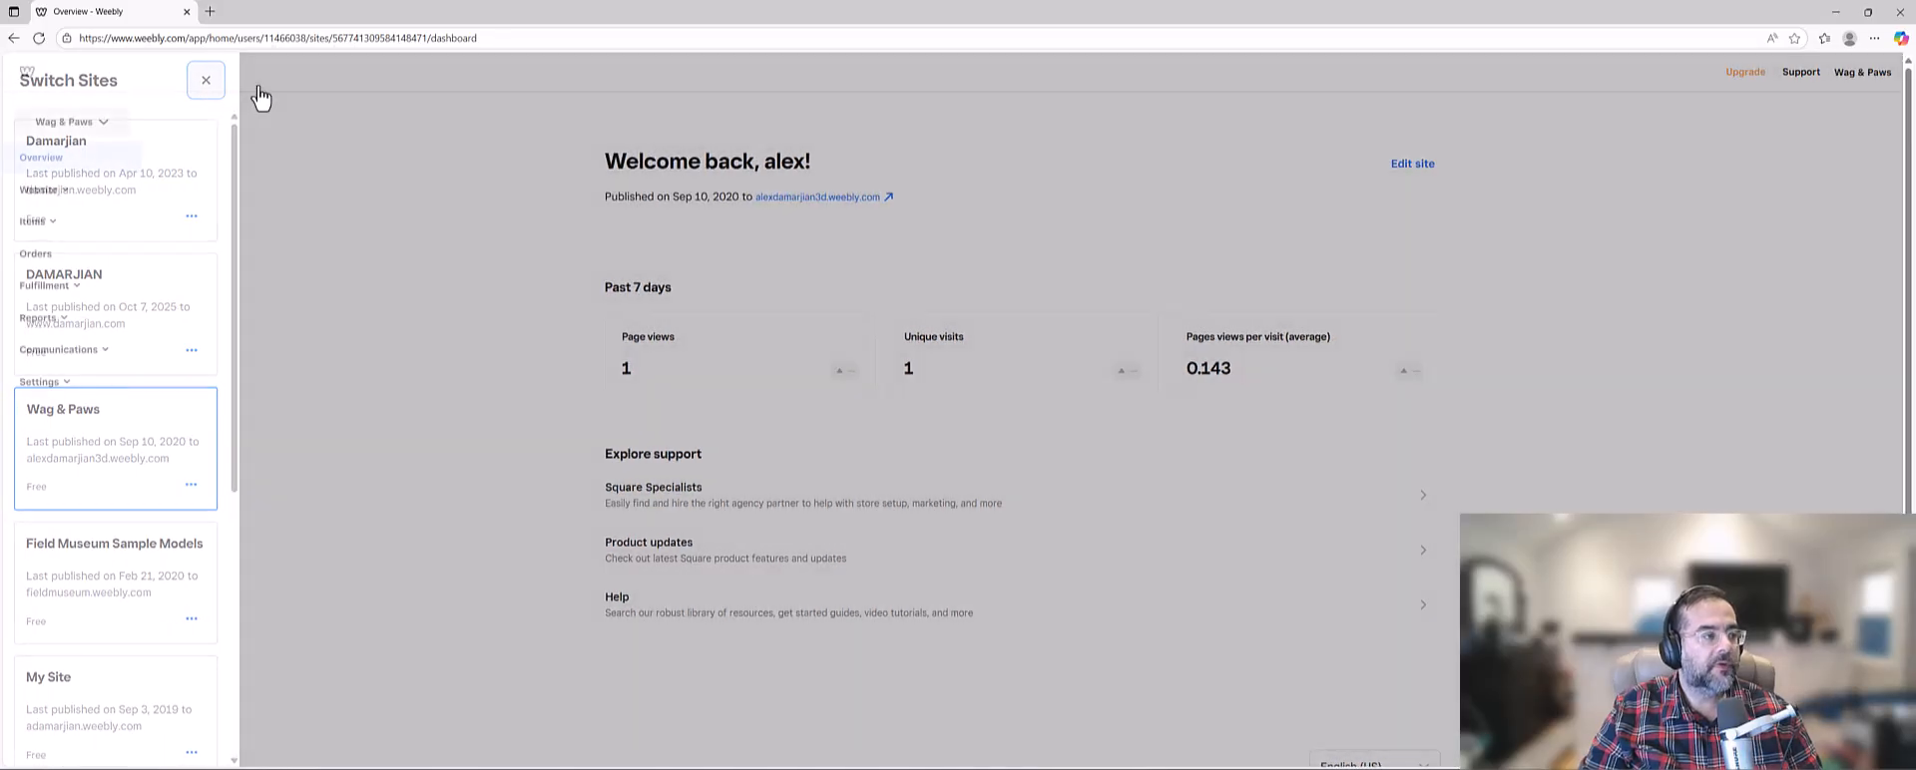
click(76, 126)
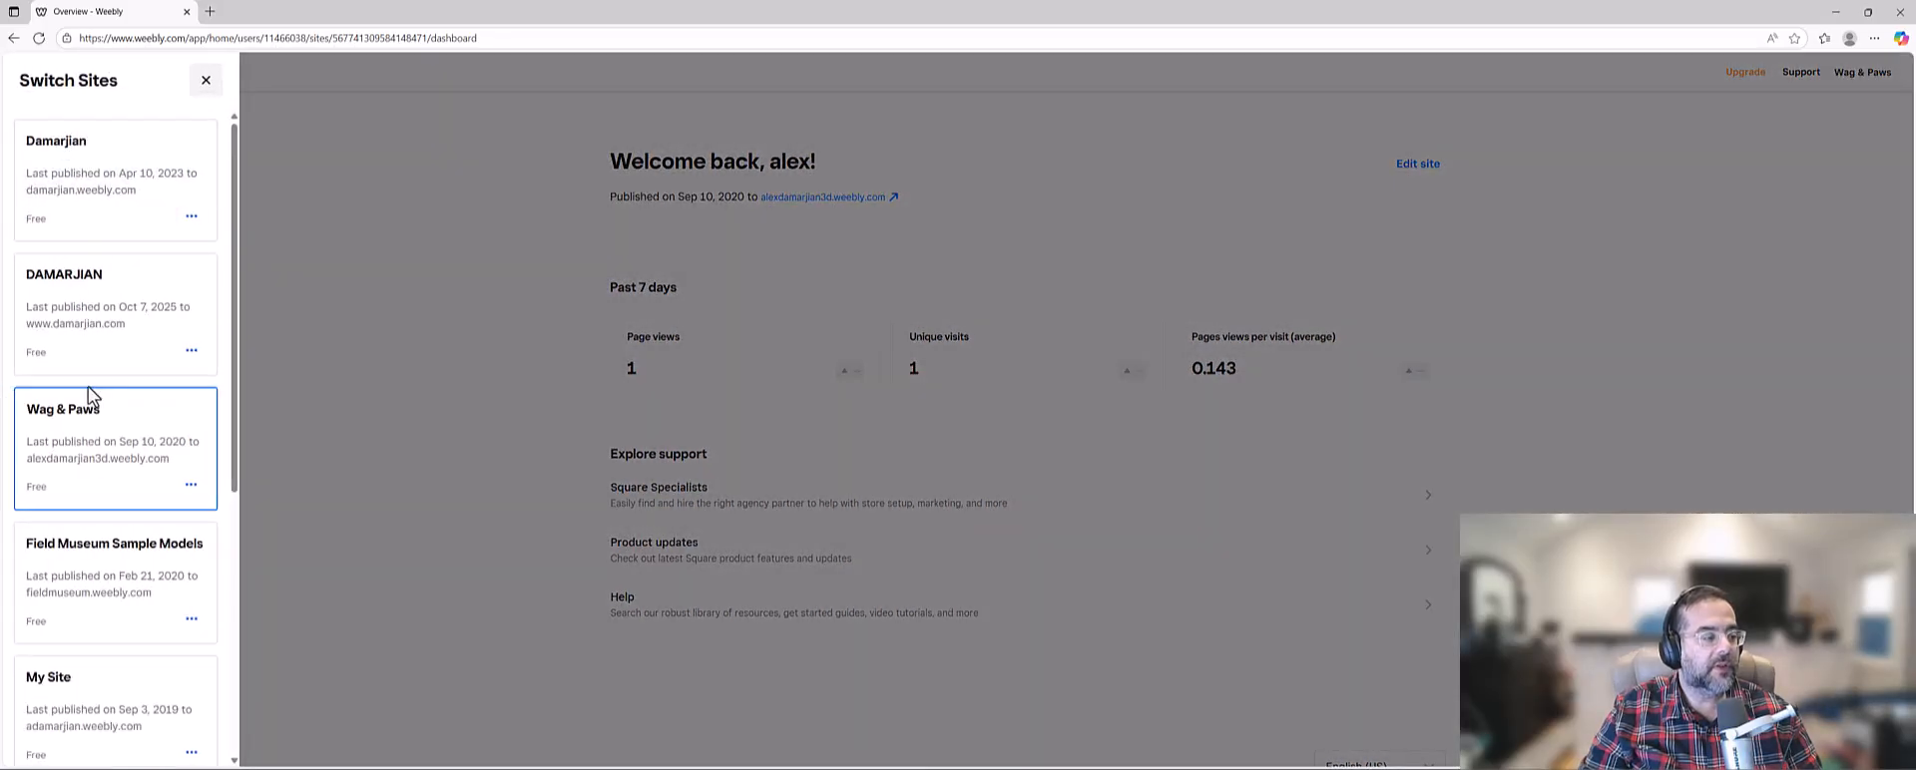
scroll(87, 395, down, 5)
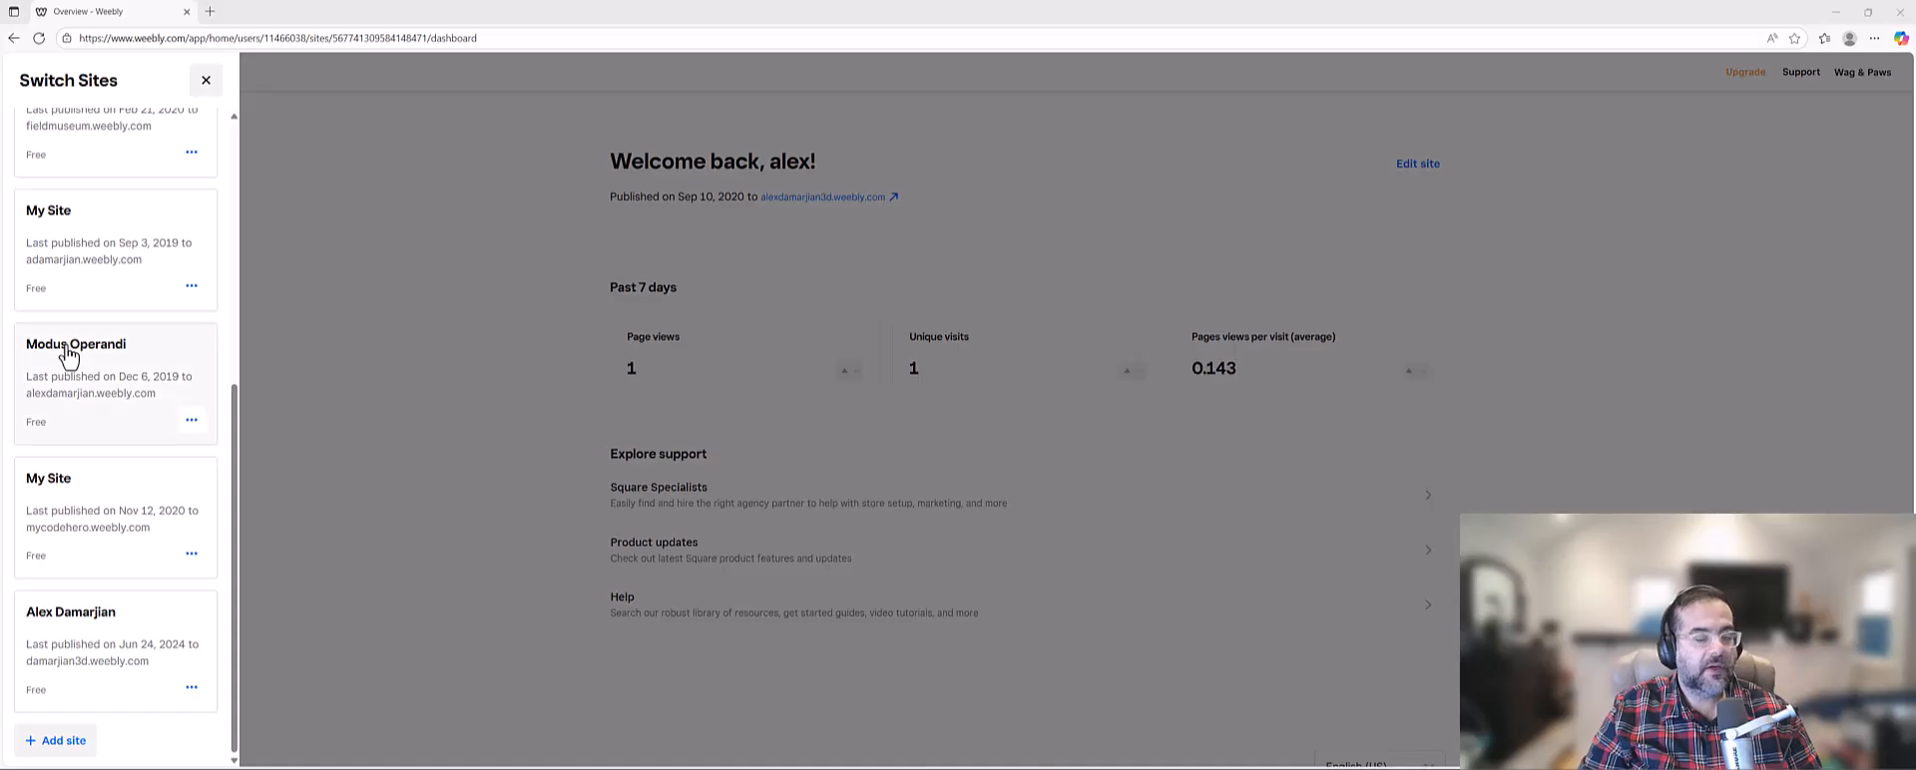
scroll(68, 356, up, 5)
scroll(100, 258, down, 2)
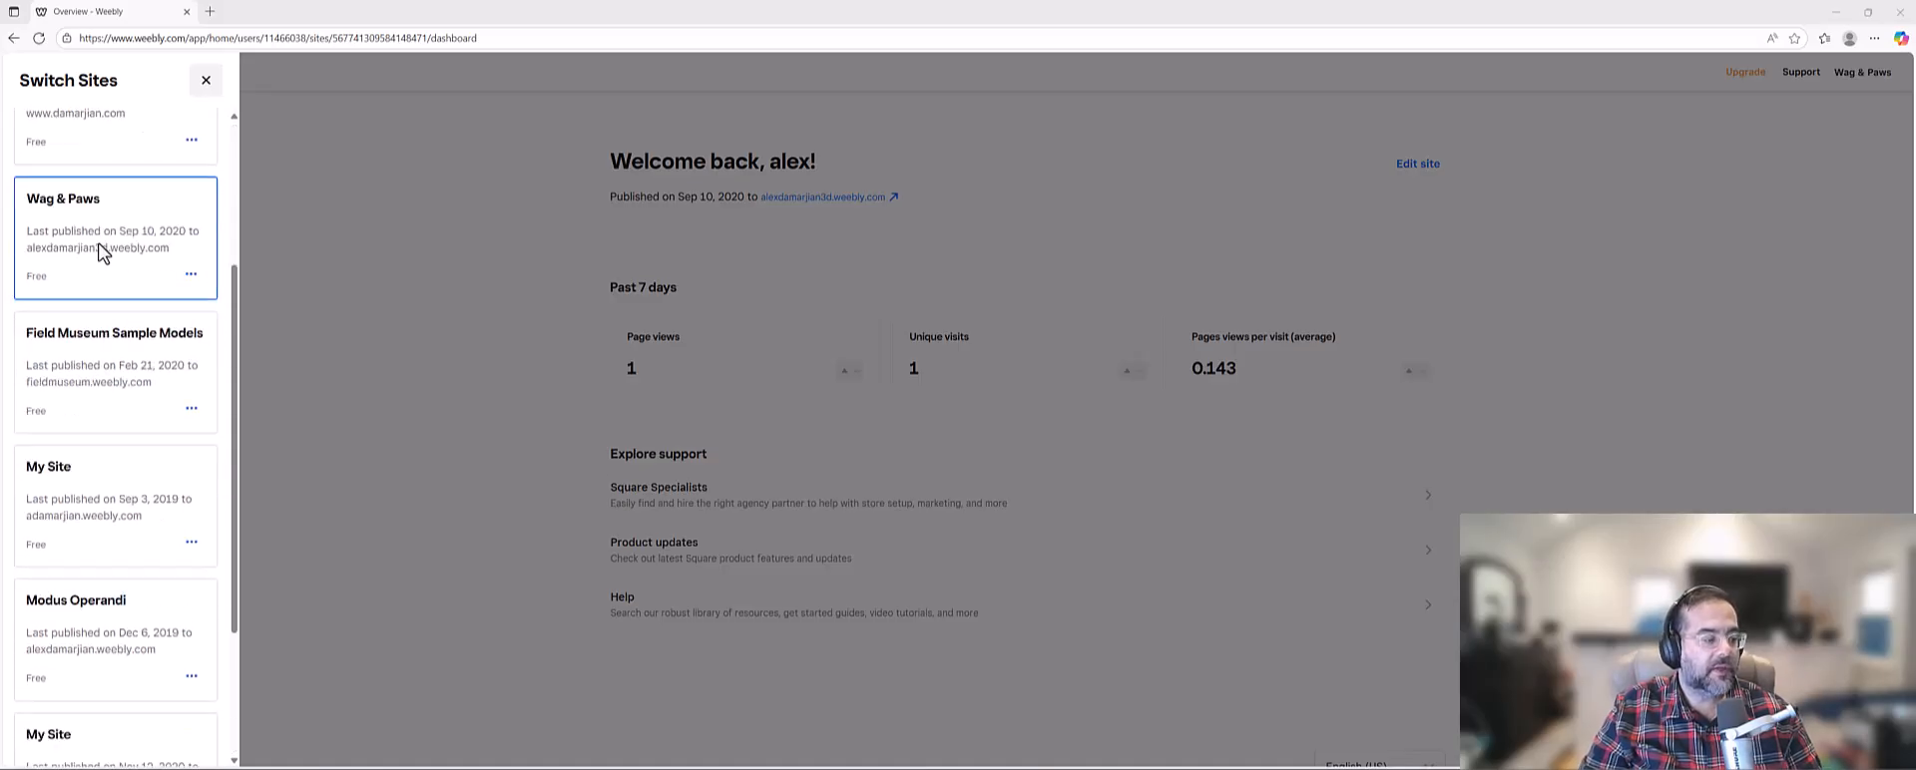
scroll(100, 251, down, 3)
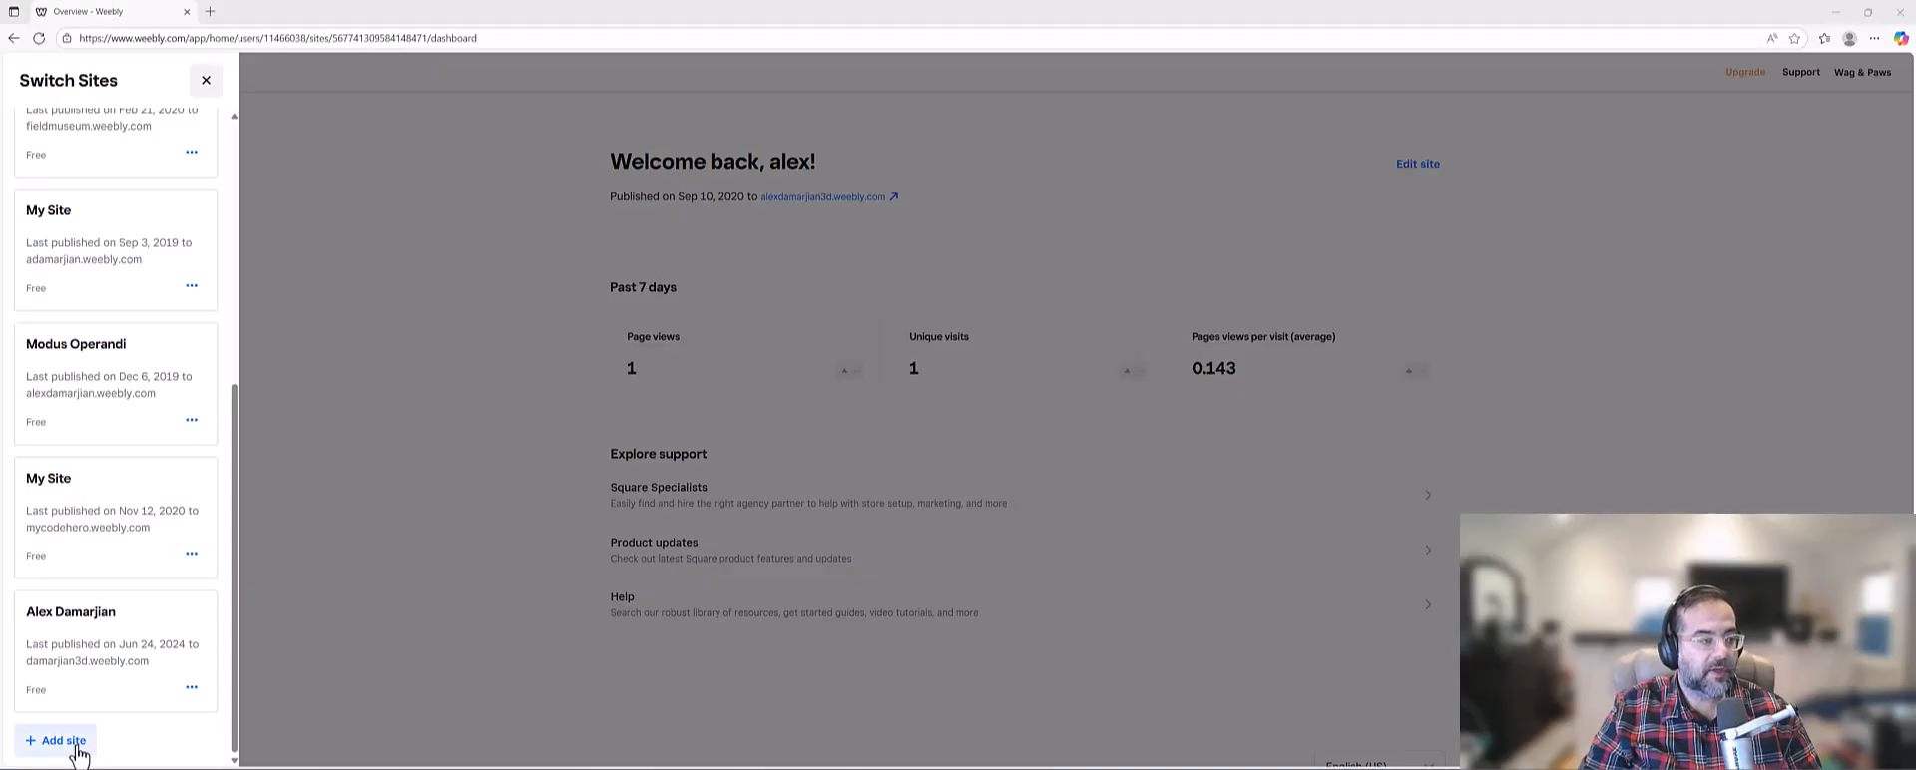
scroll(152, 474, up, 5)
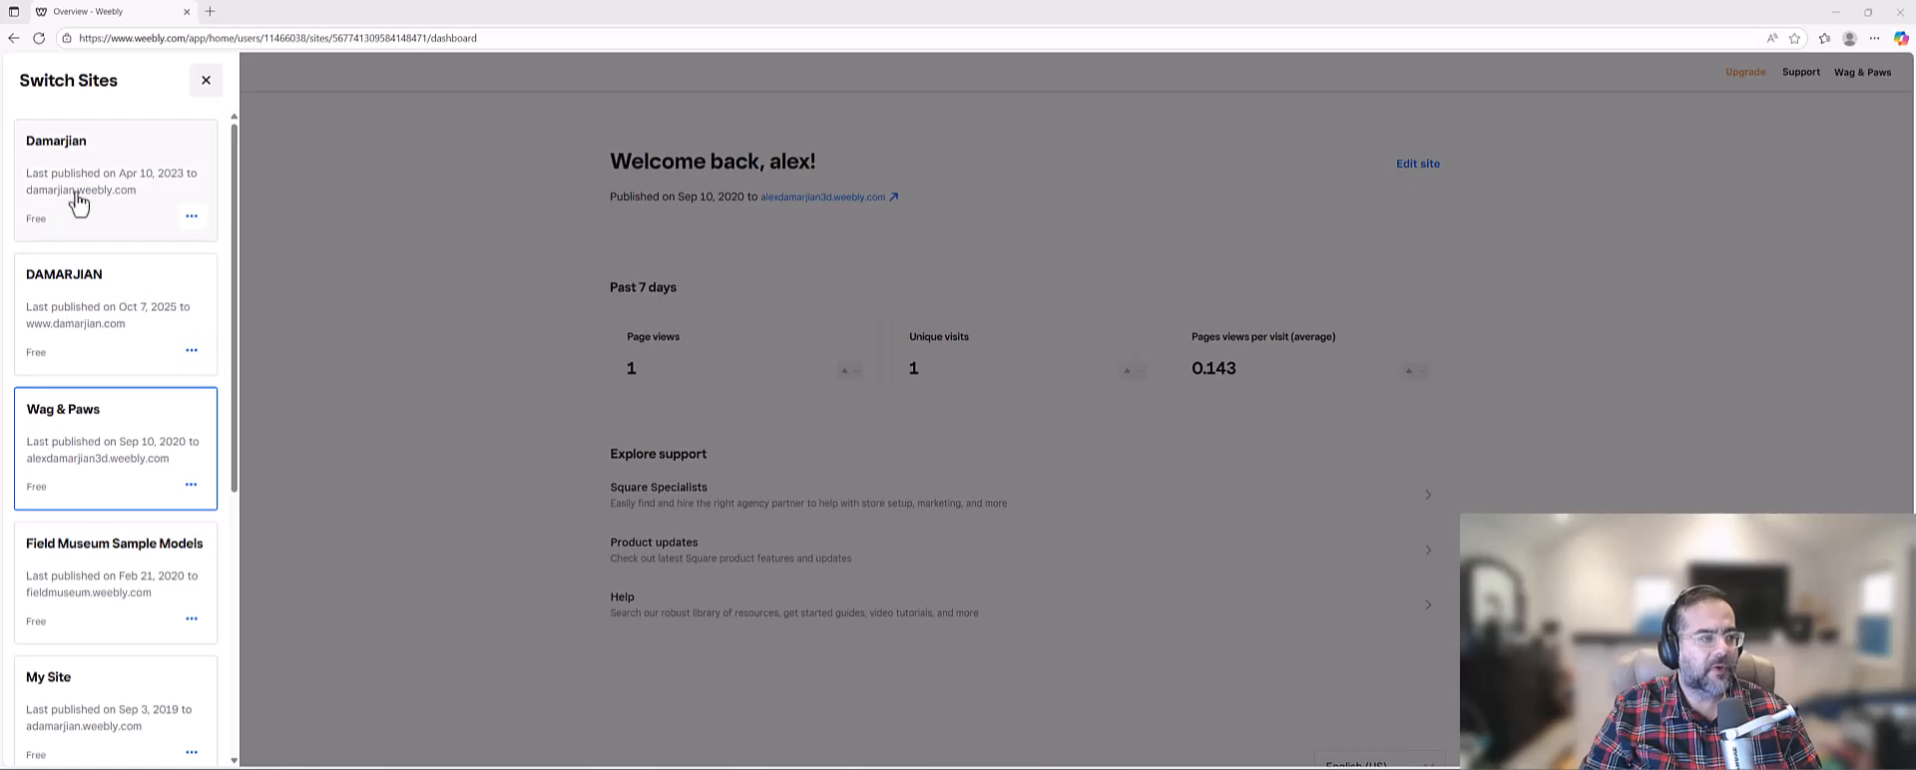
scroll(104, 320, down, 5)
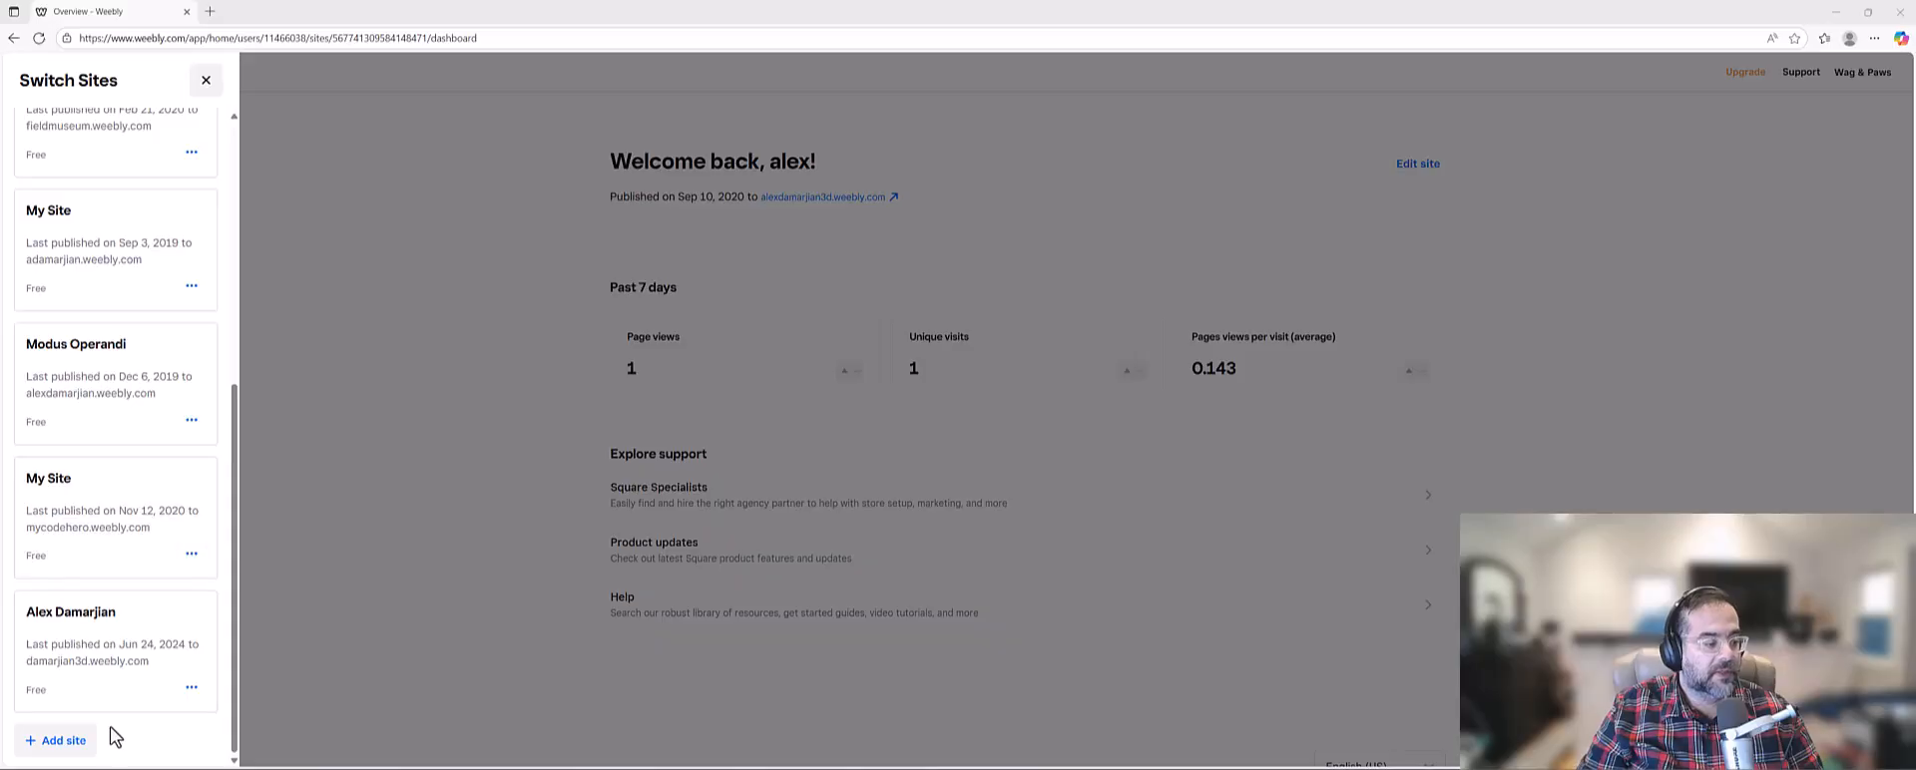
Add a new site that is just a website without an online store, postponing the Square Online offer.
click(72, 749)
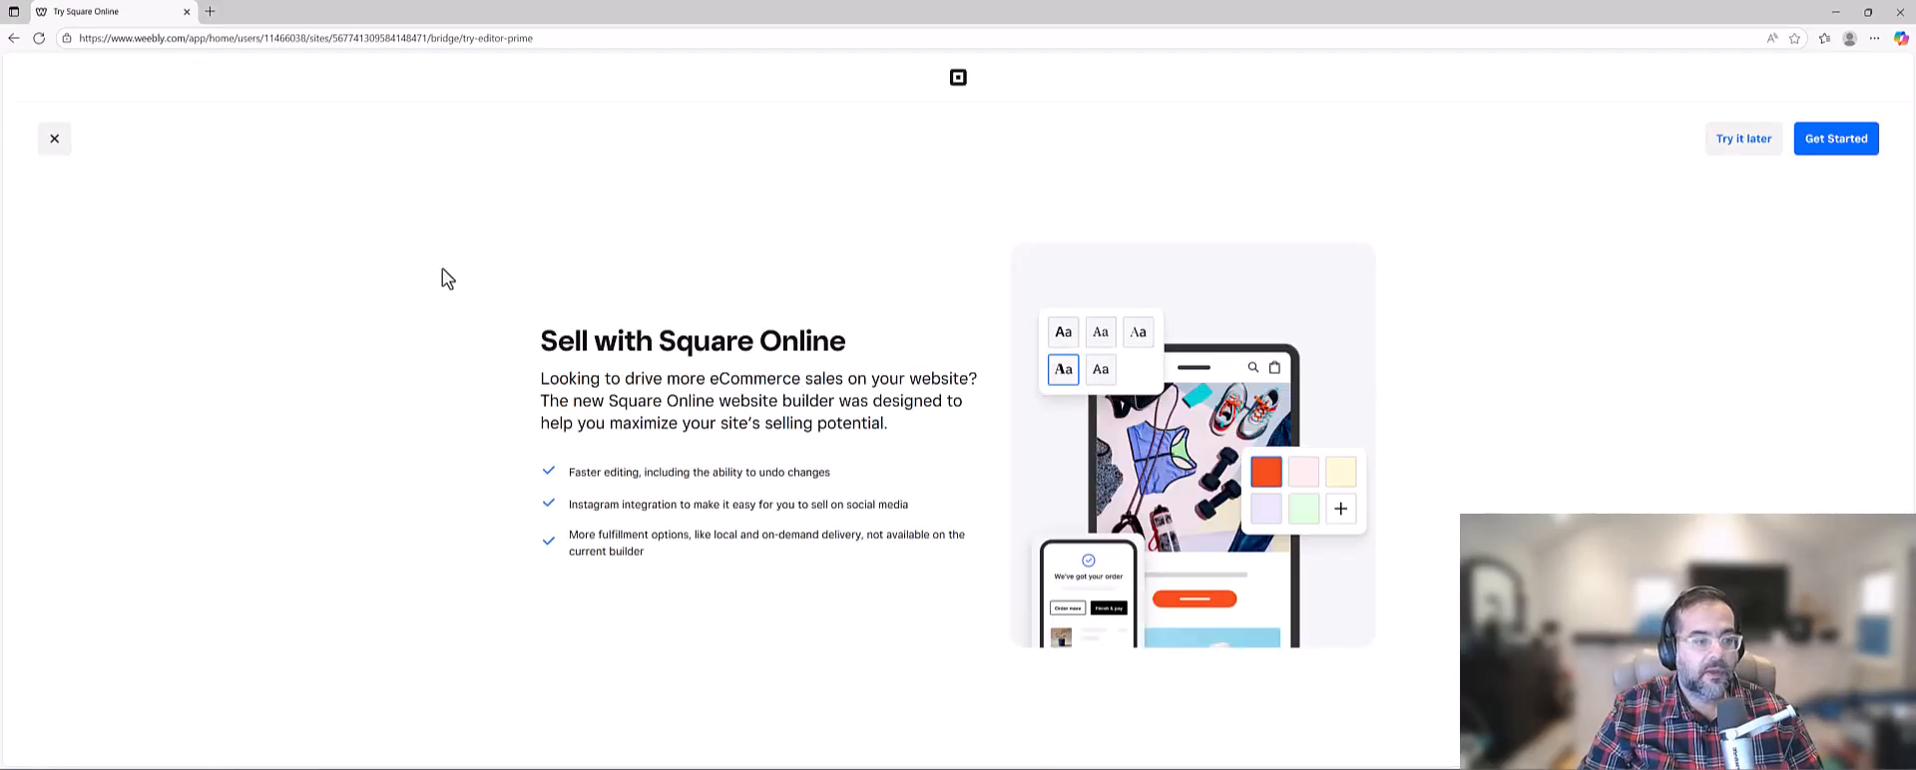
click(54, 139)
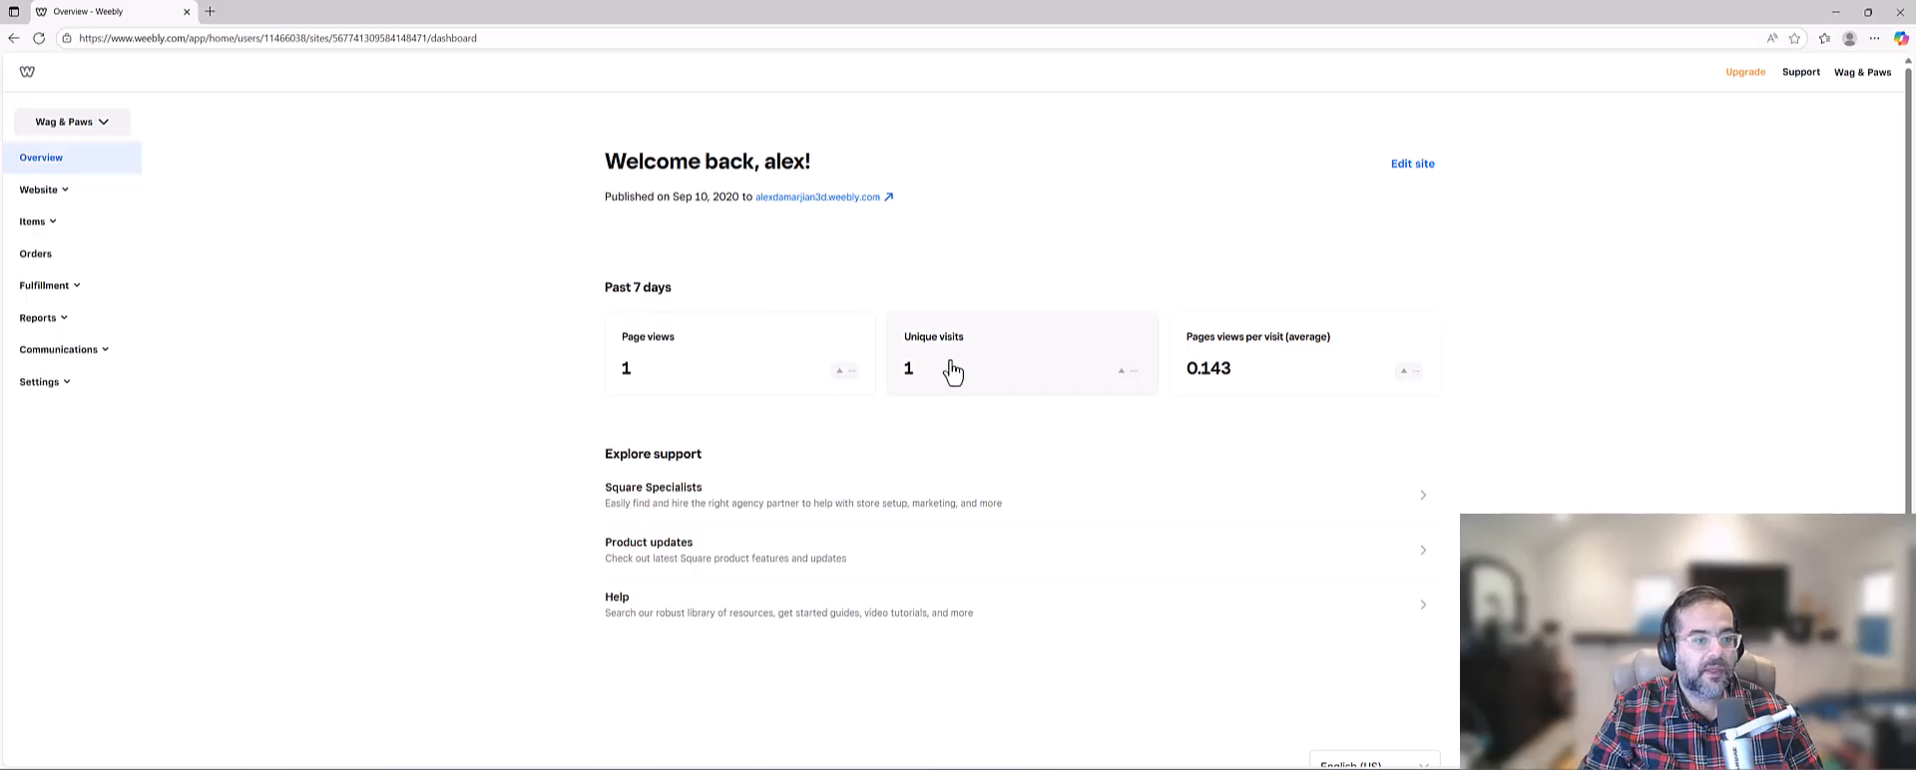
click(79, 129)
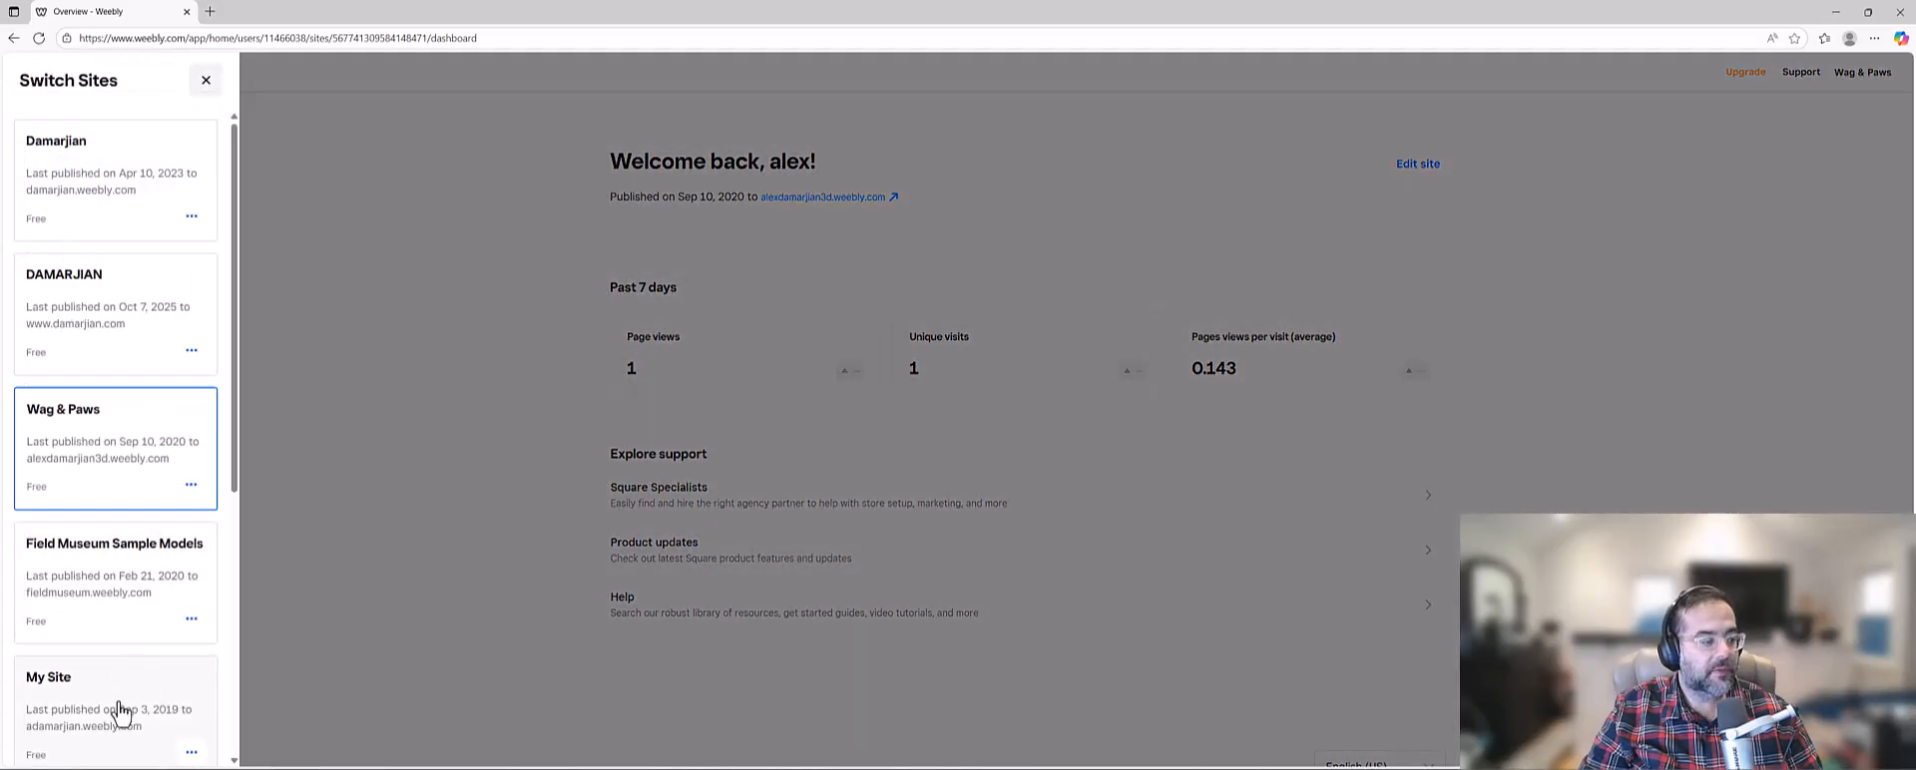
scroll(116, 693, down, 6)
click(64, 744)
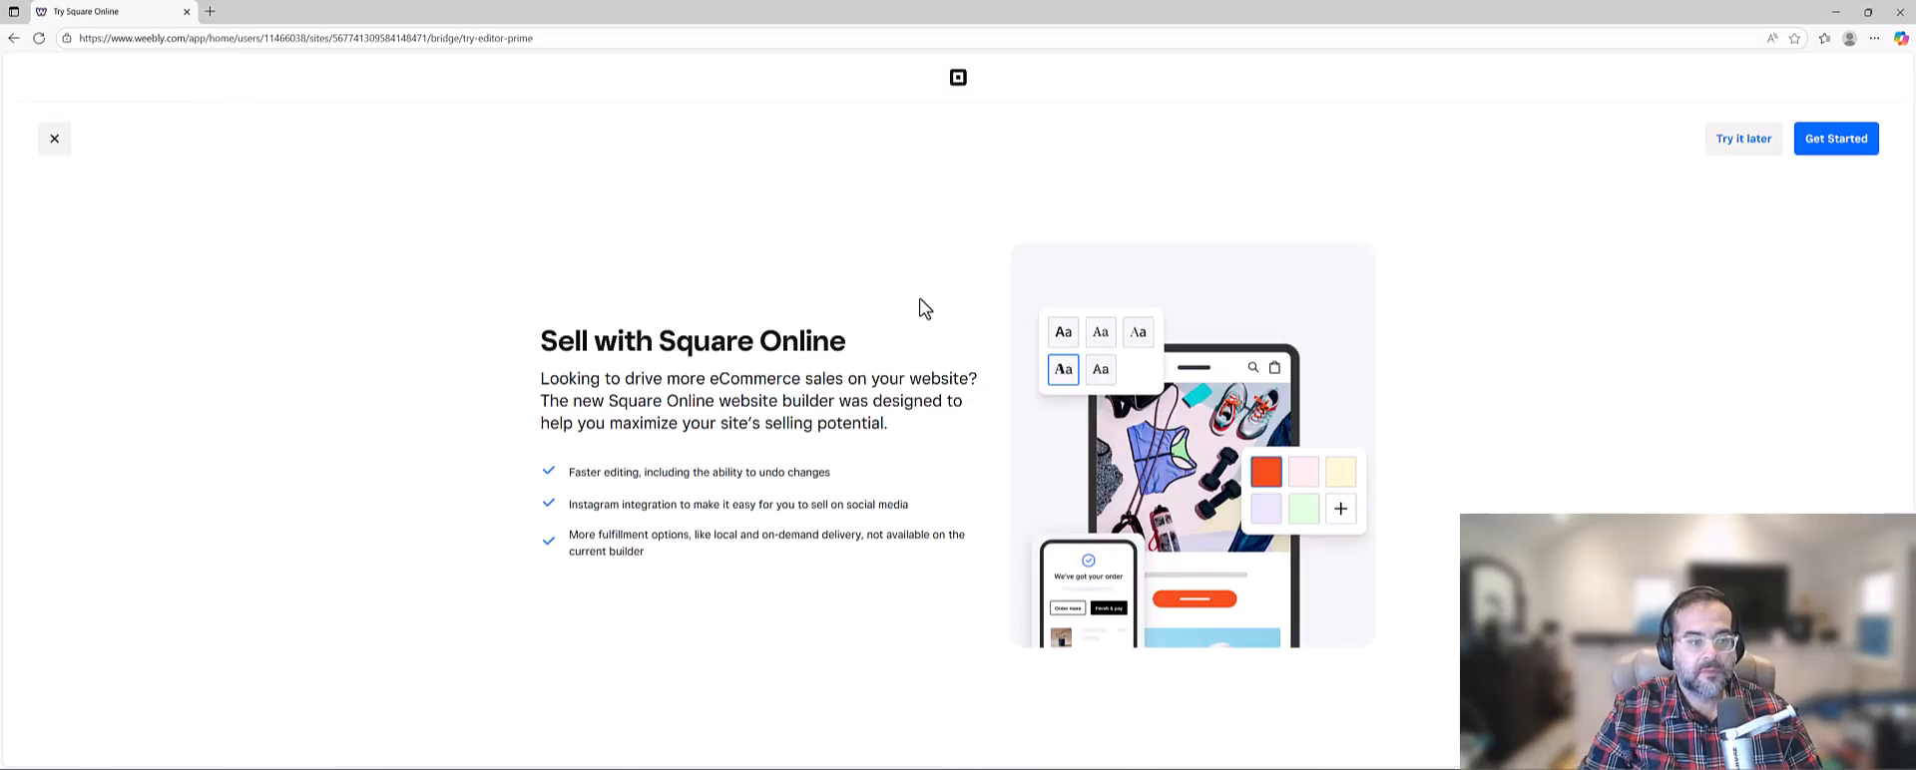
click(1746, 140)
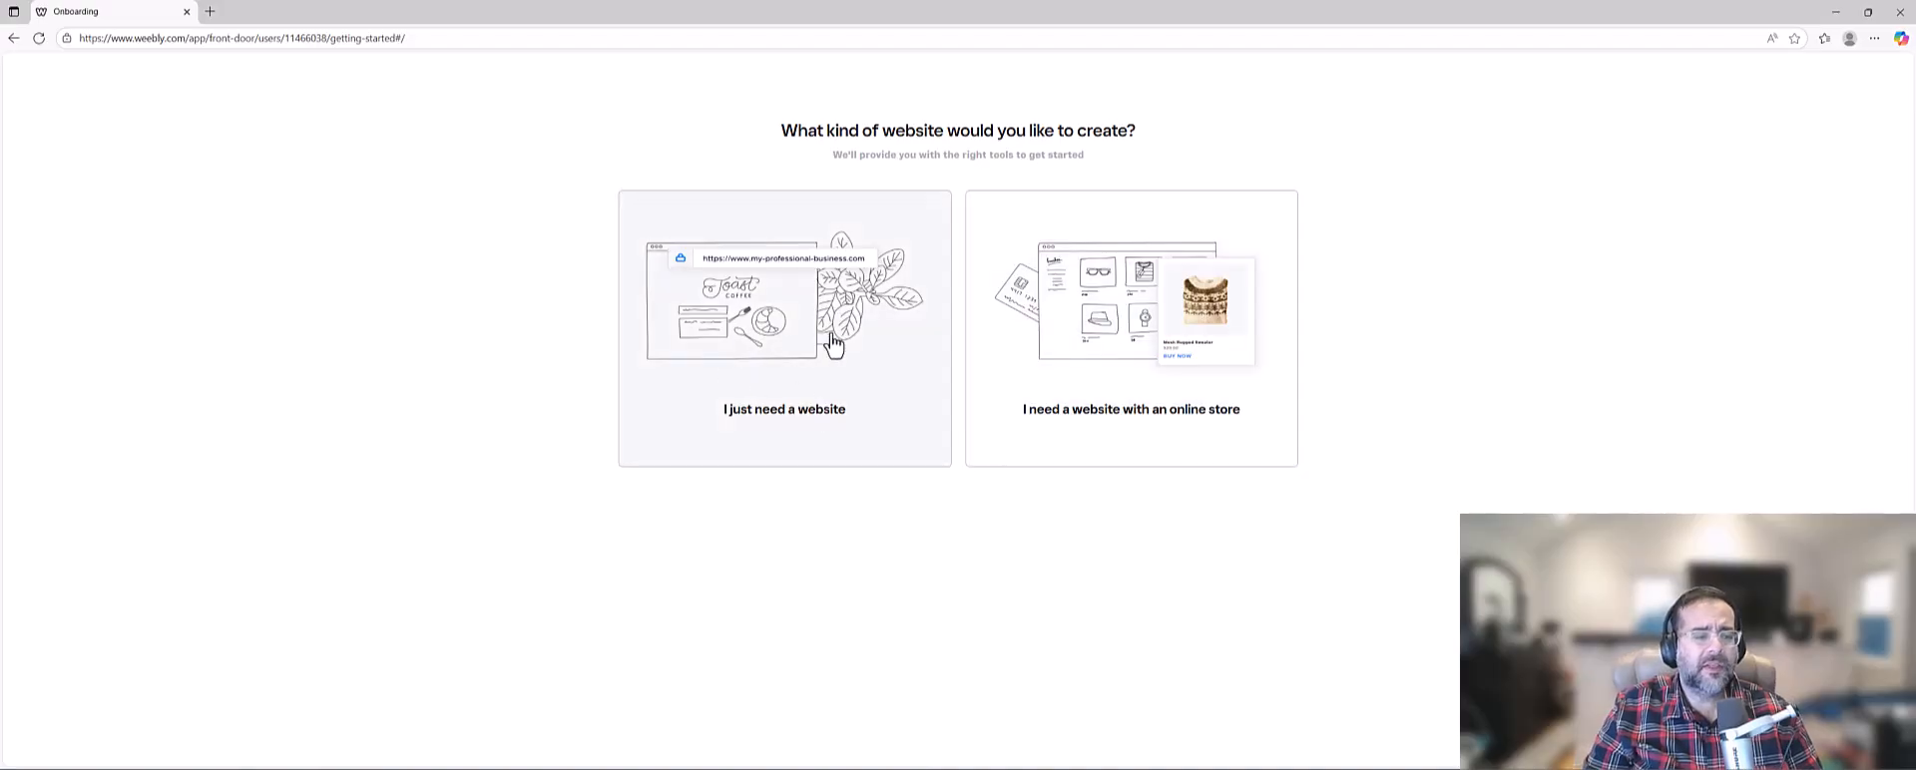
click(797, 342)
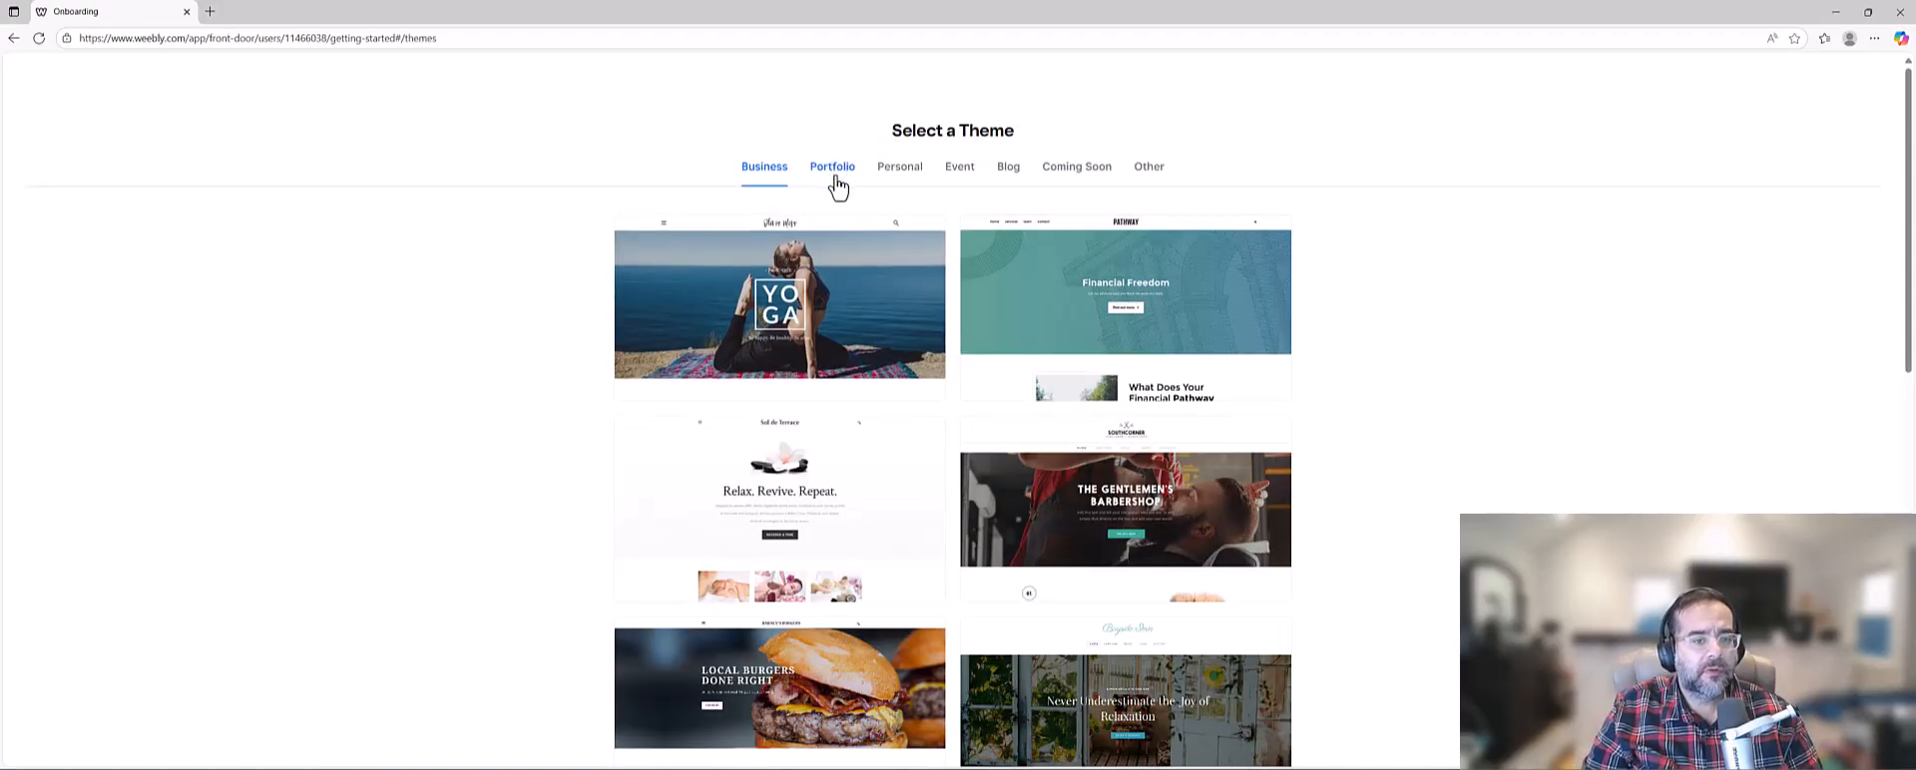
Choose the black Elijah Soul theme from the Portfolio themes and start editing the site with it.
click(1149, 171)
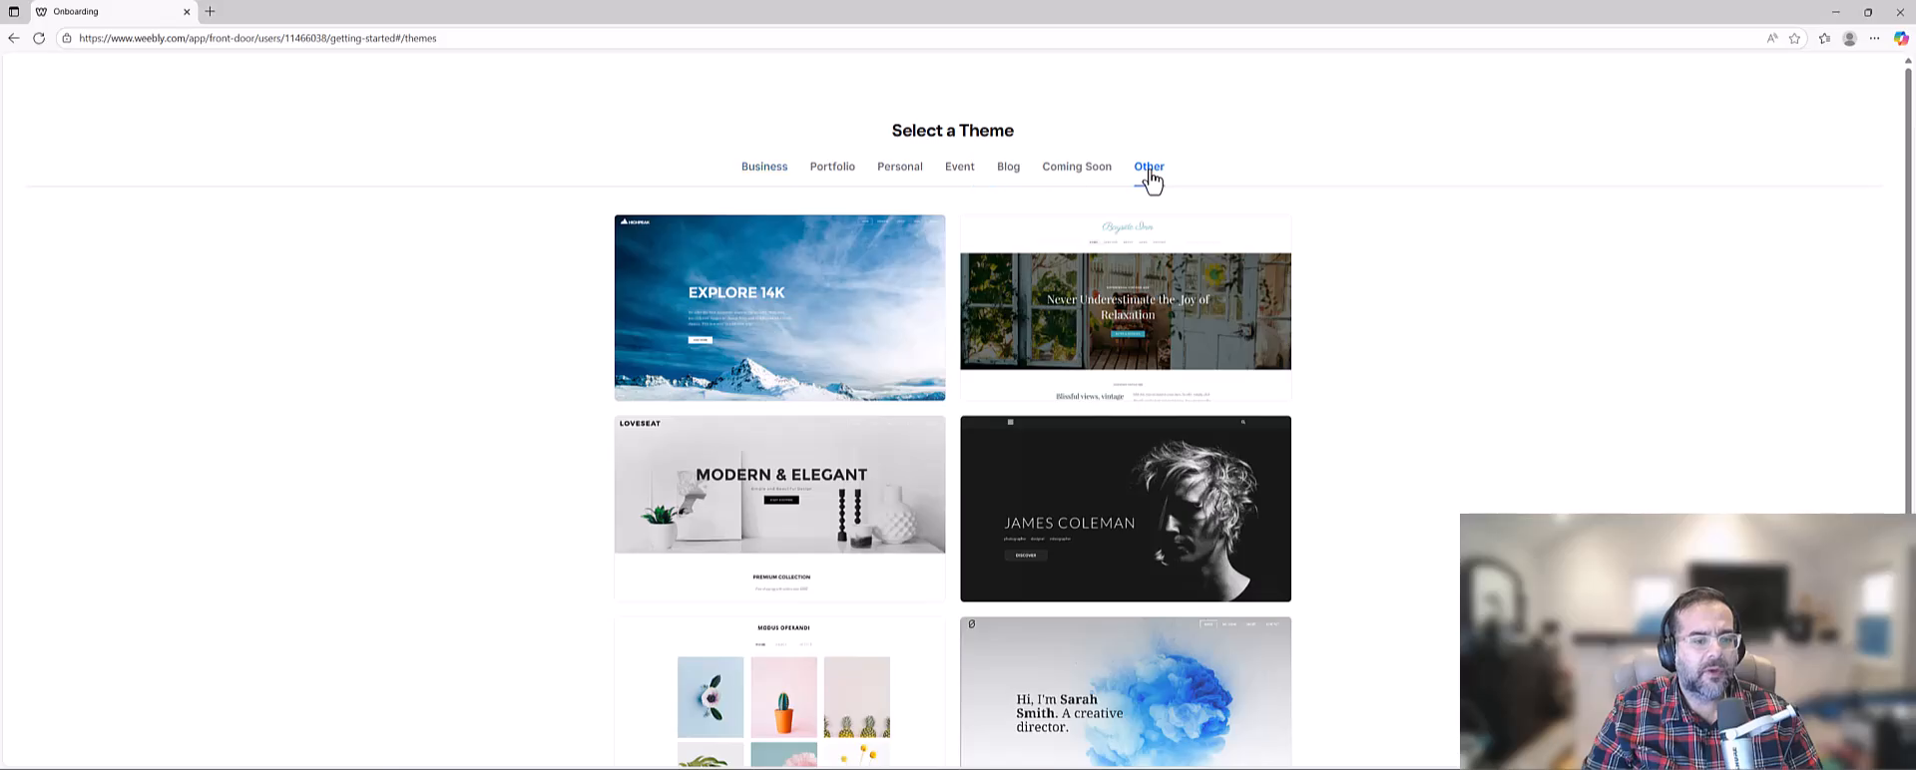
click(840, 171)
scroll(879, 350, down, 3)
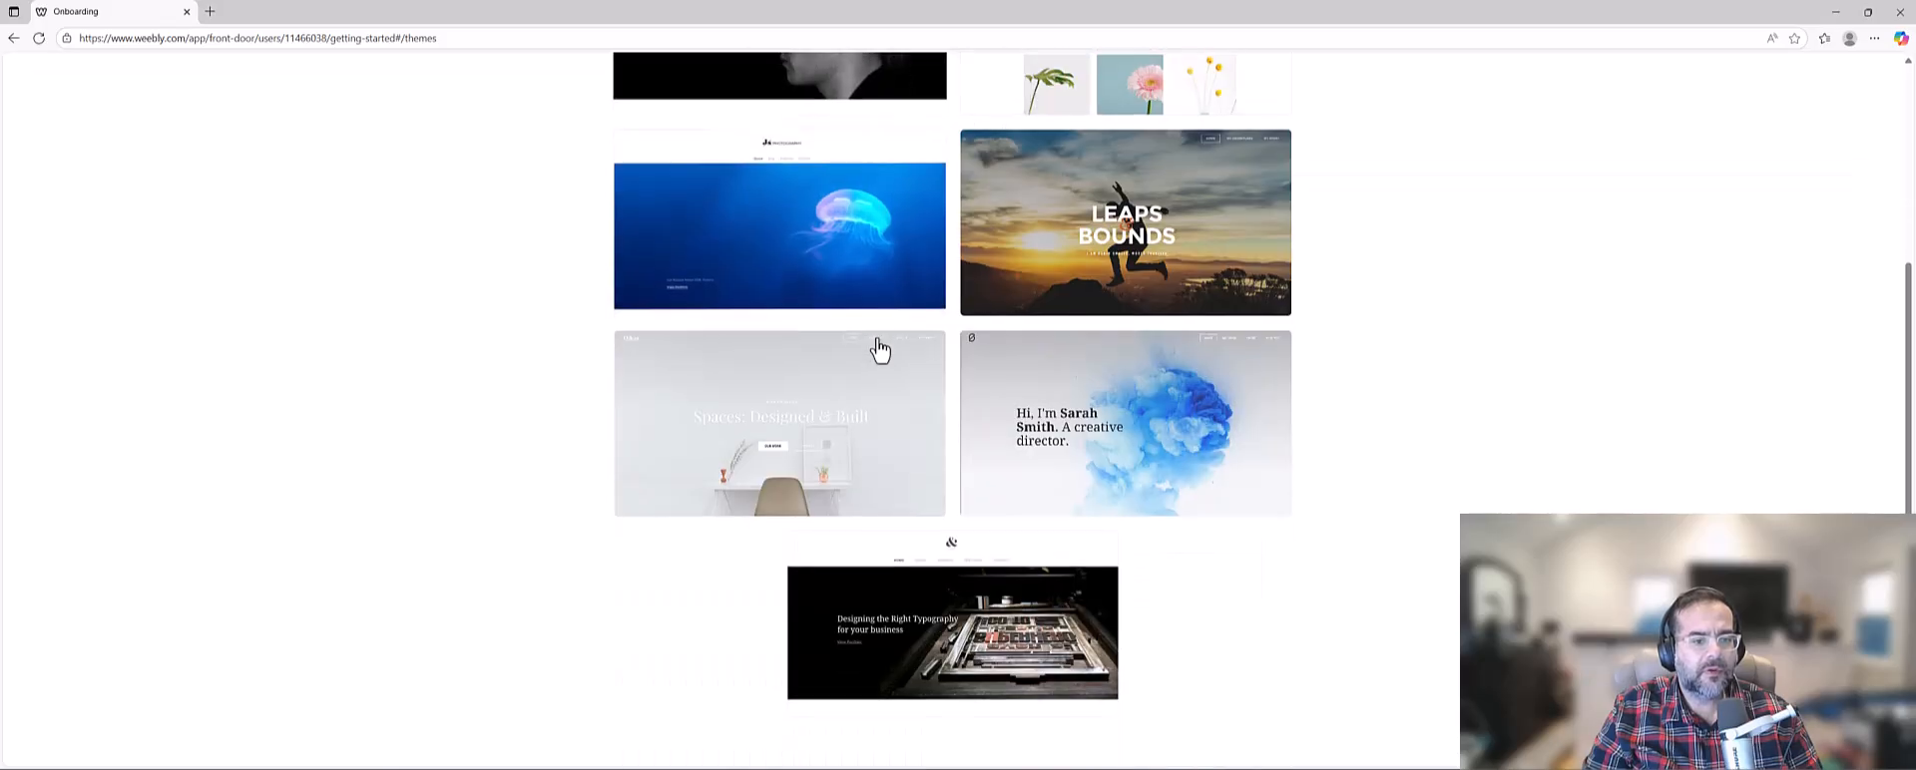
scroll(878, 350, up, 3)
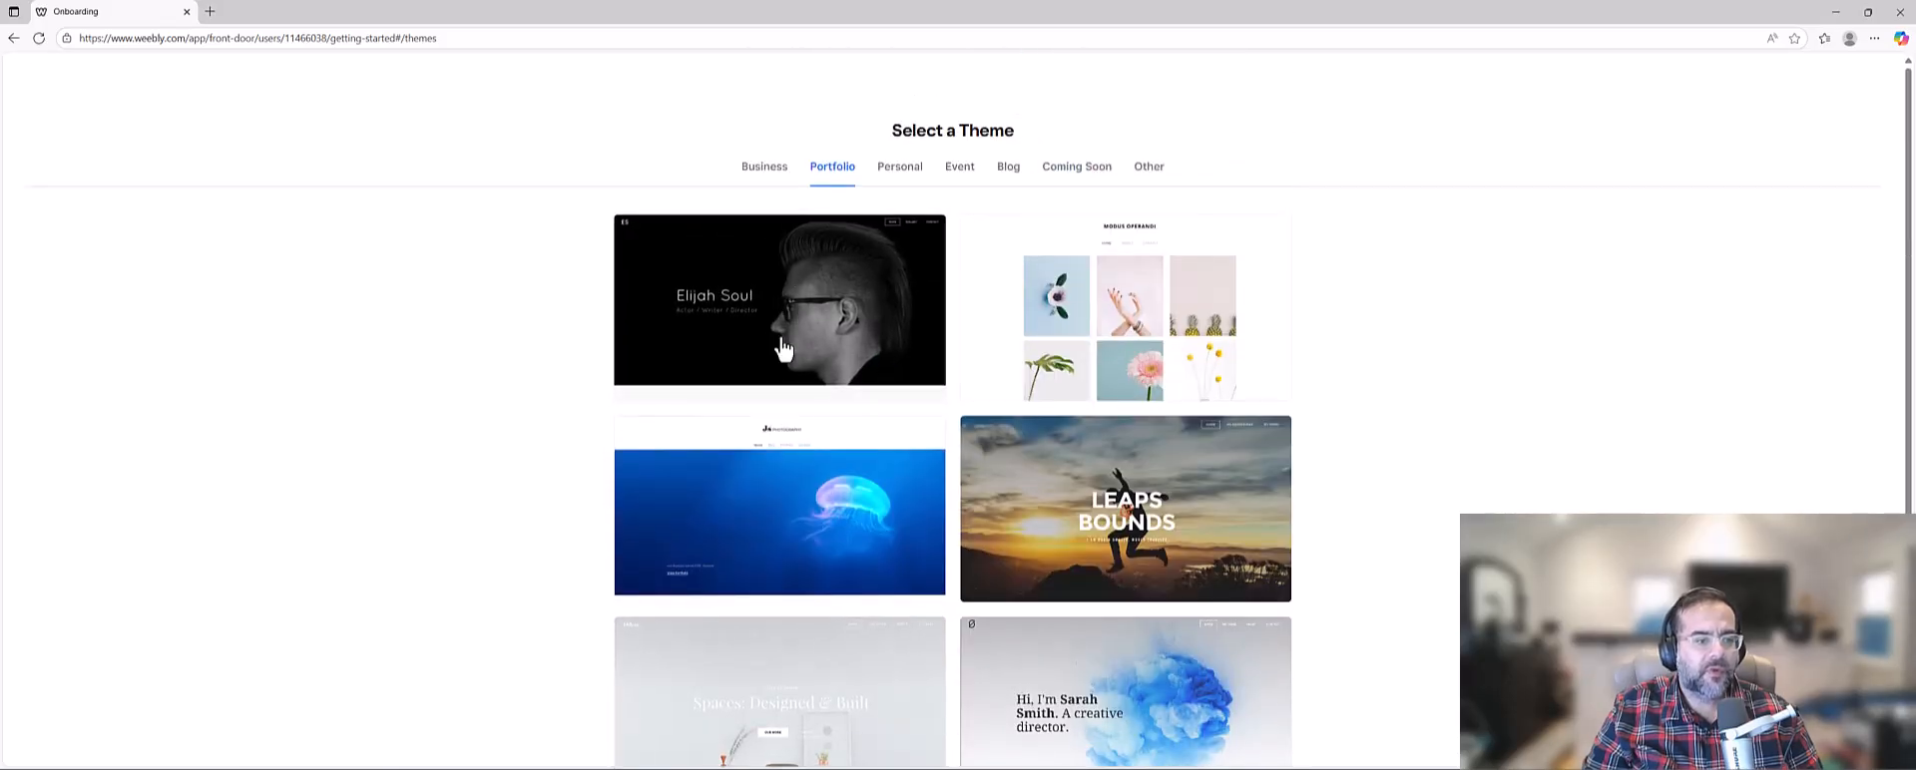
click(816, 299)
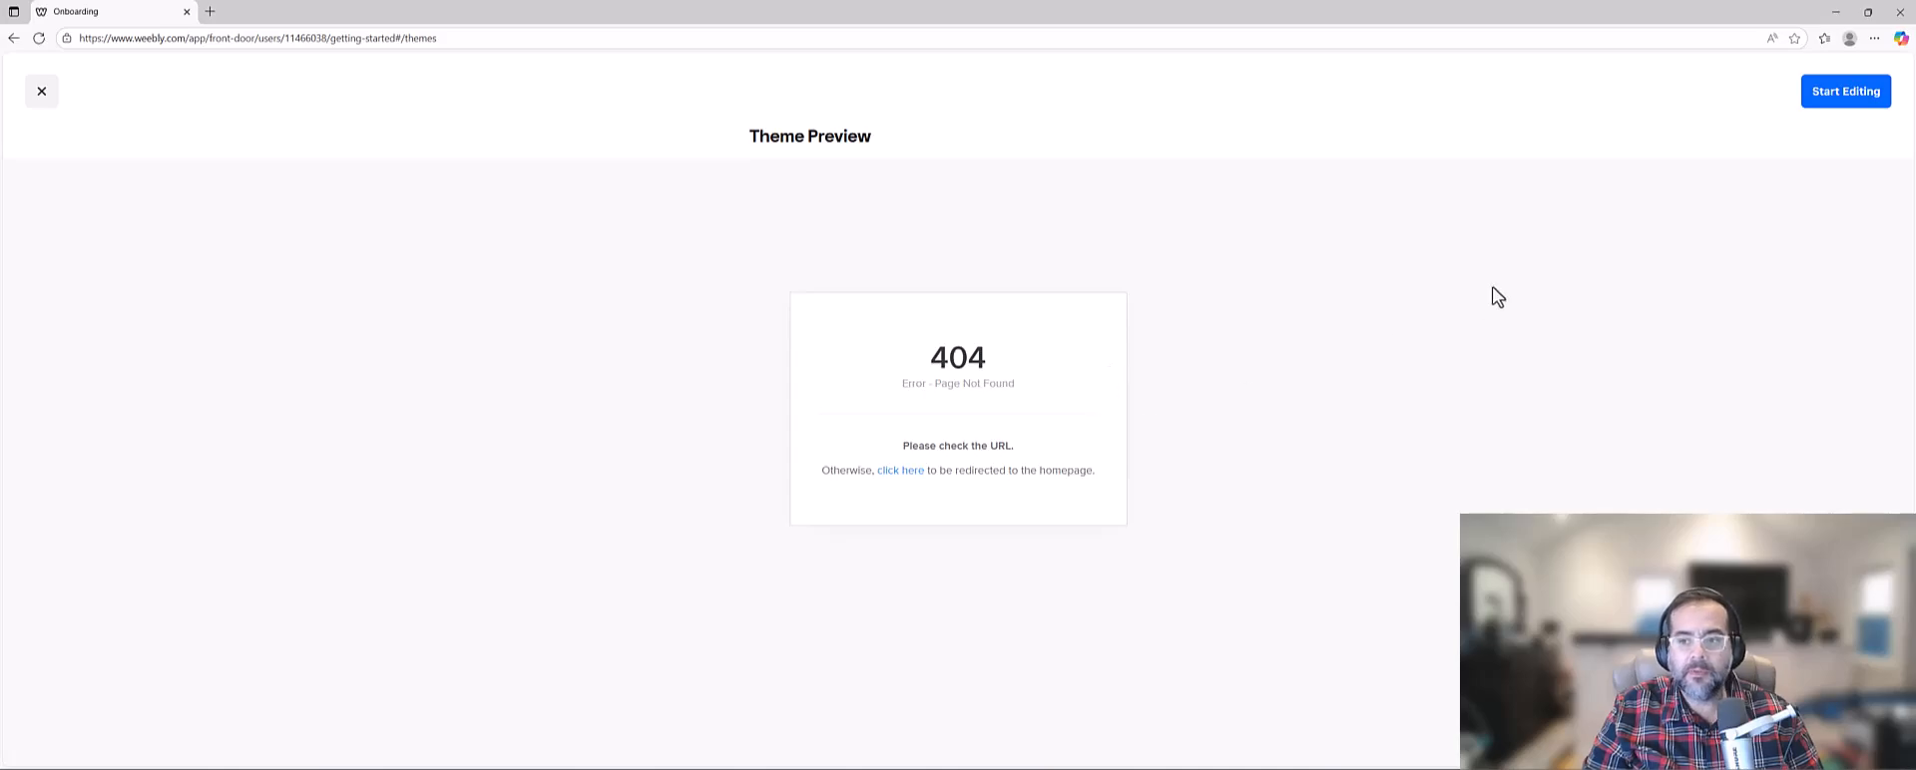
click(1843, 100)
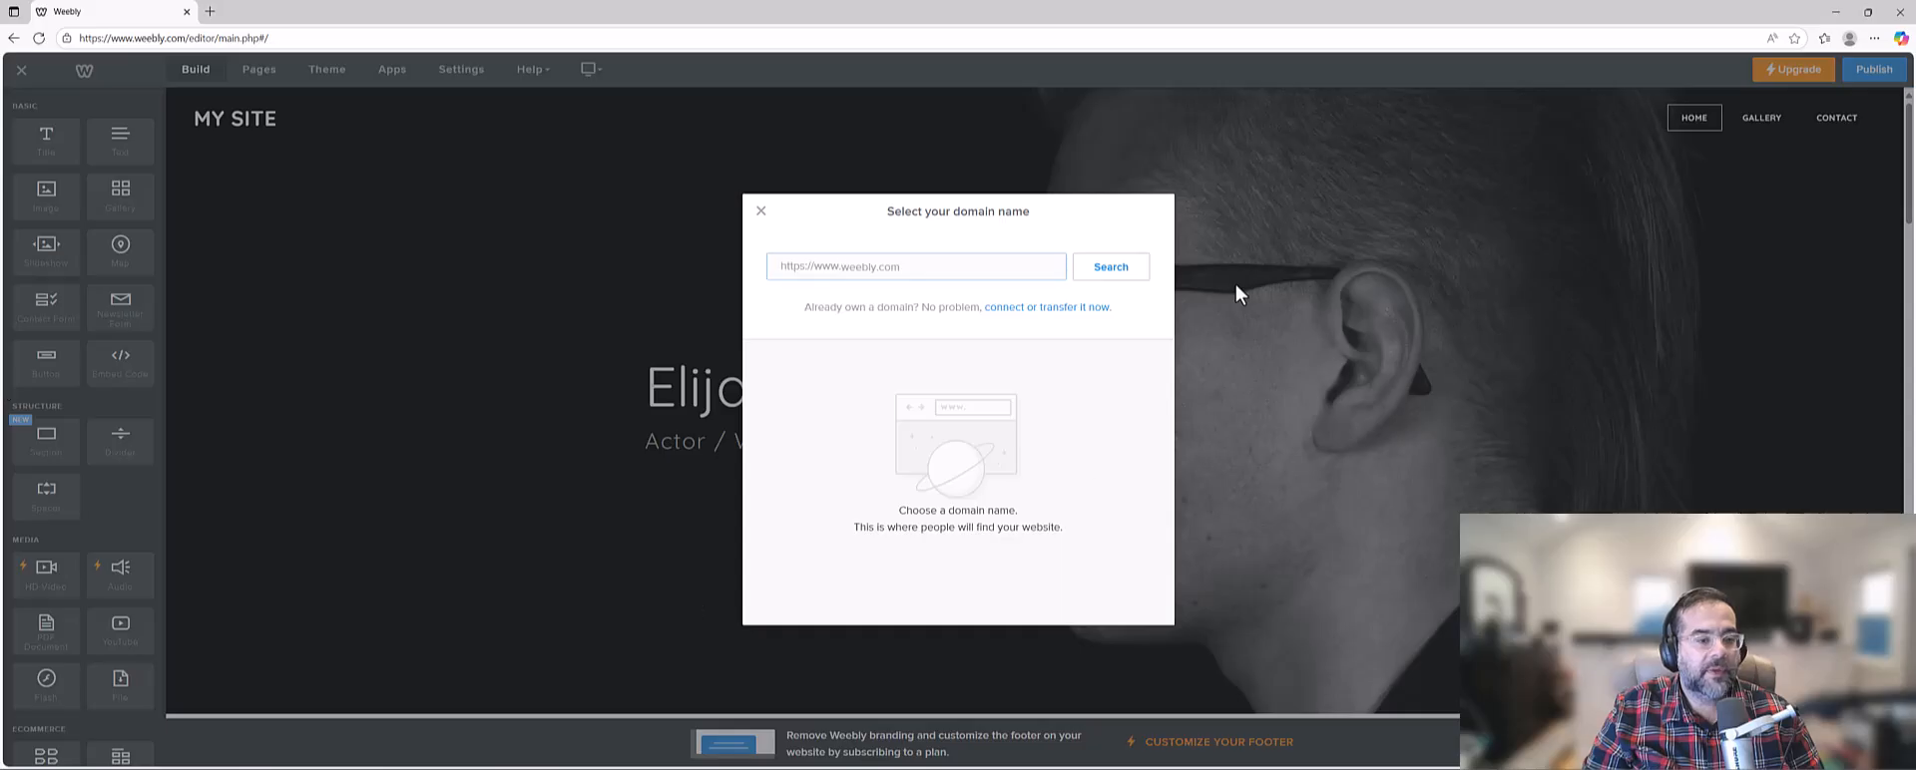
Claim the free weebly.com subdomain made of the owner's surname followed by GameDev, and publish the site.
text(ad)
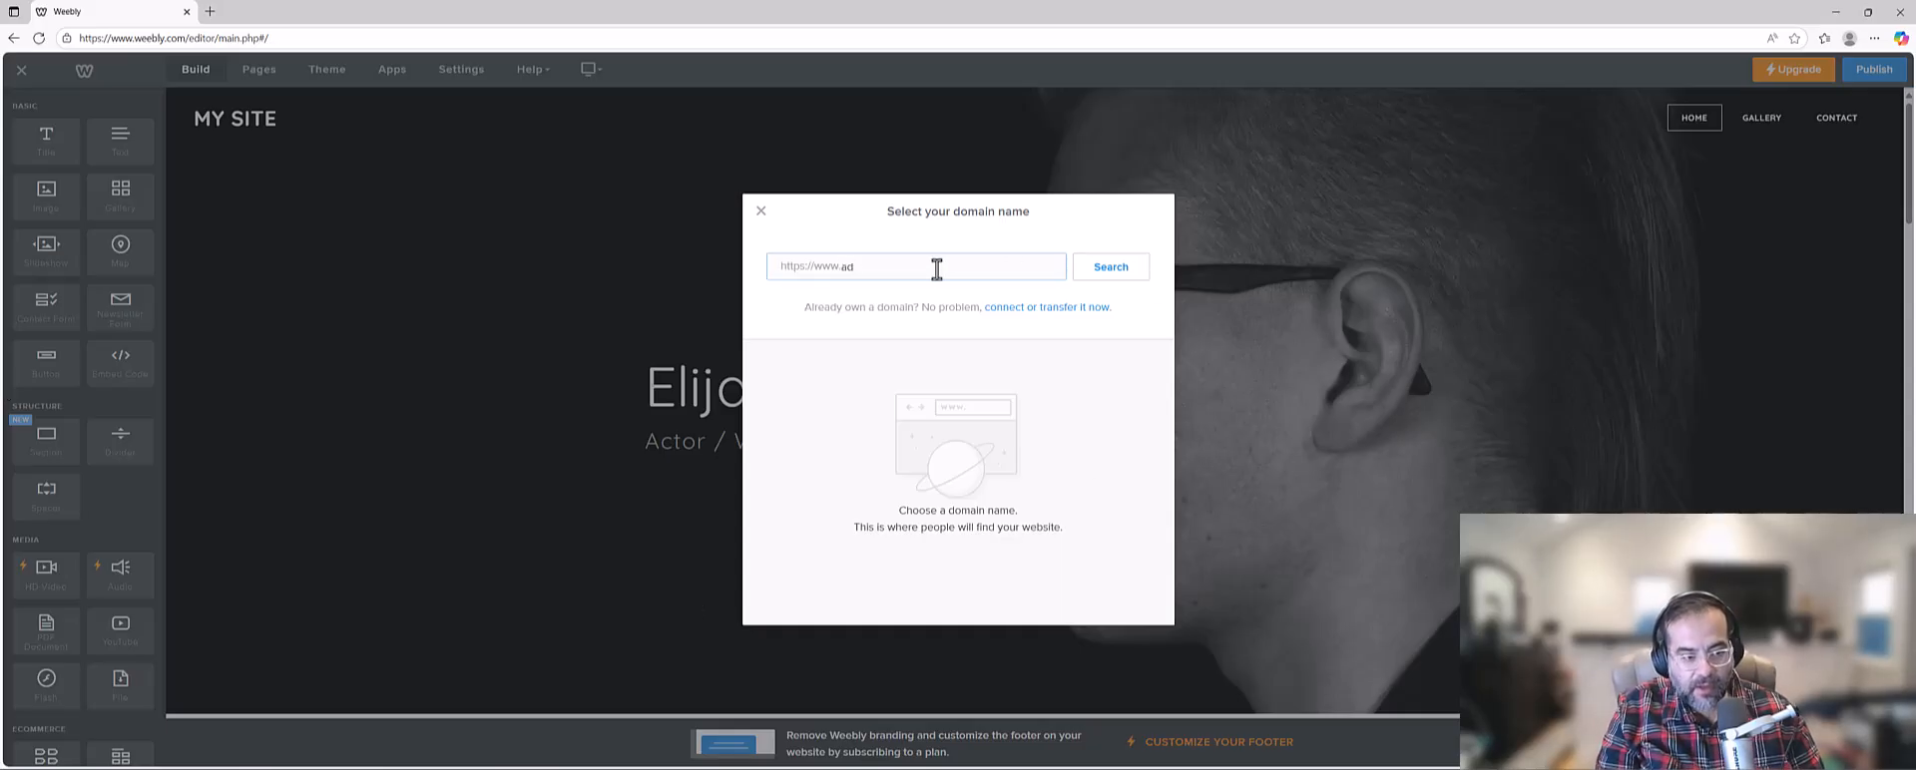
key(BackSpace)
key(BackSpace)
text(a)
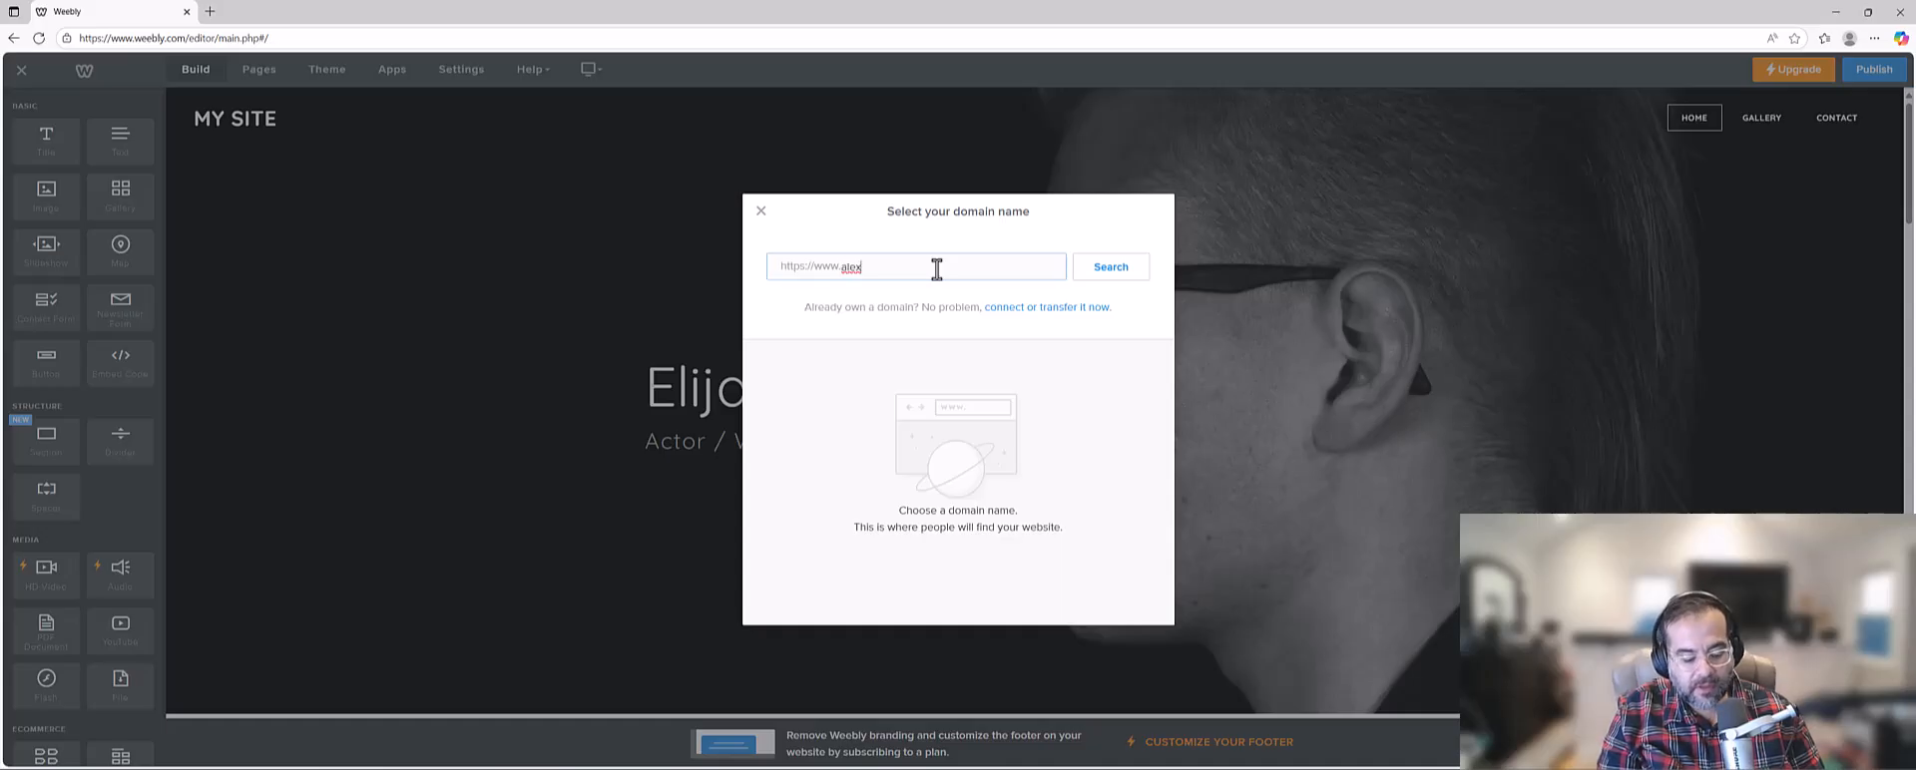
key(BackSpace)
text(b)
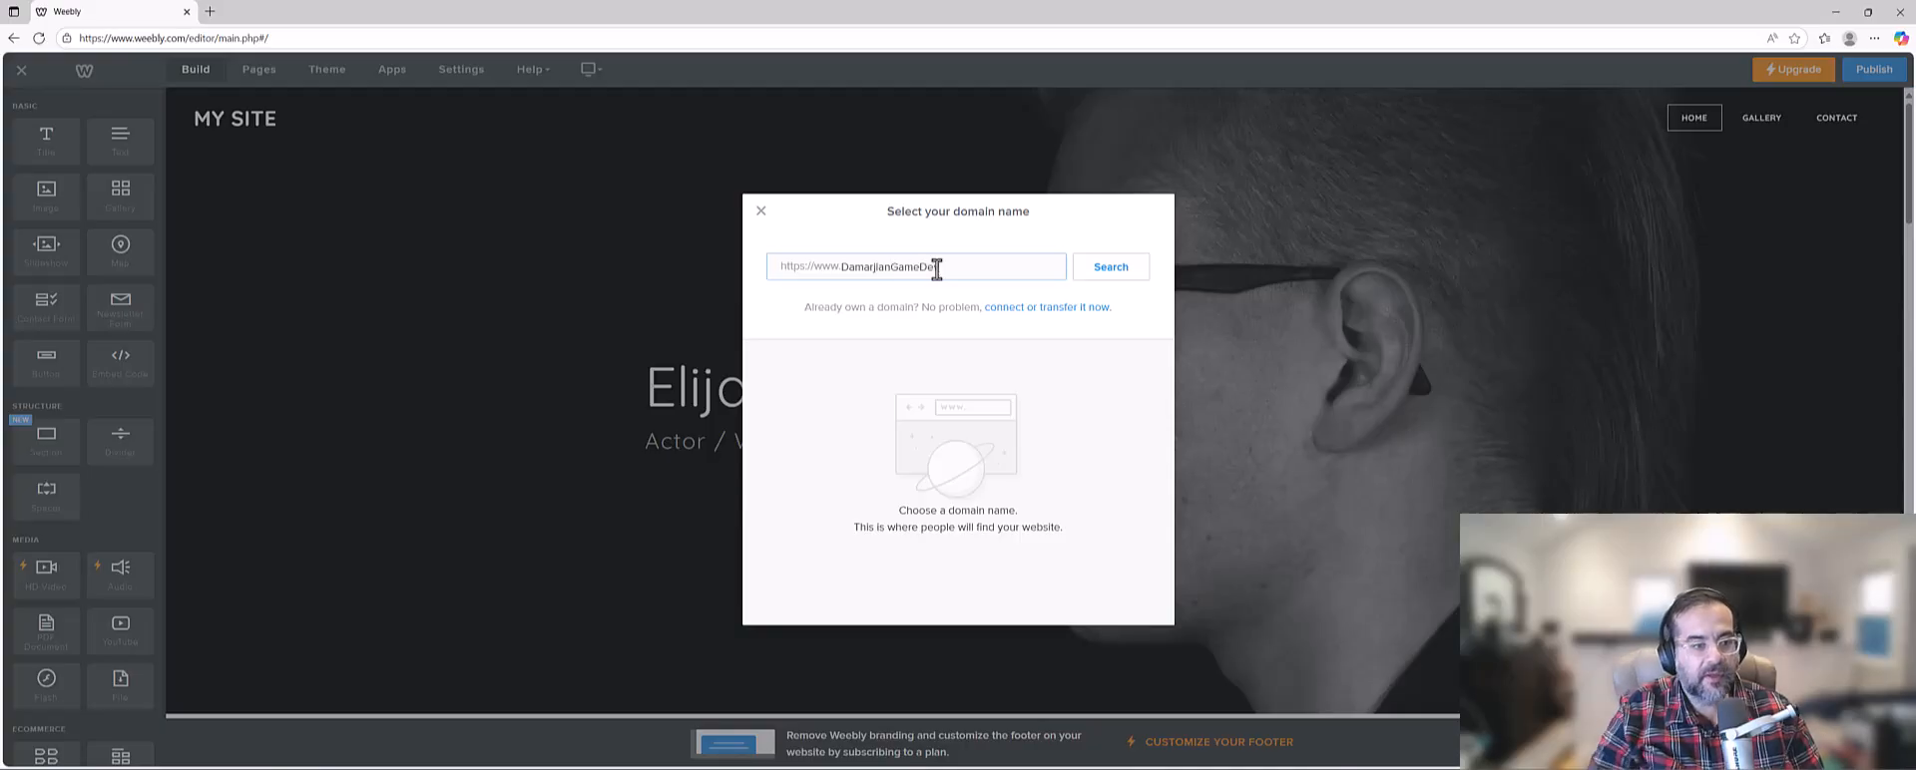
text(v)
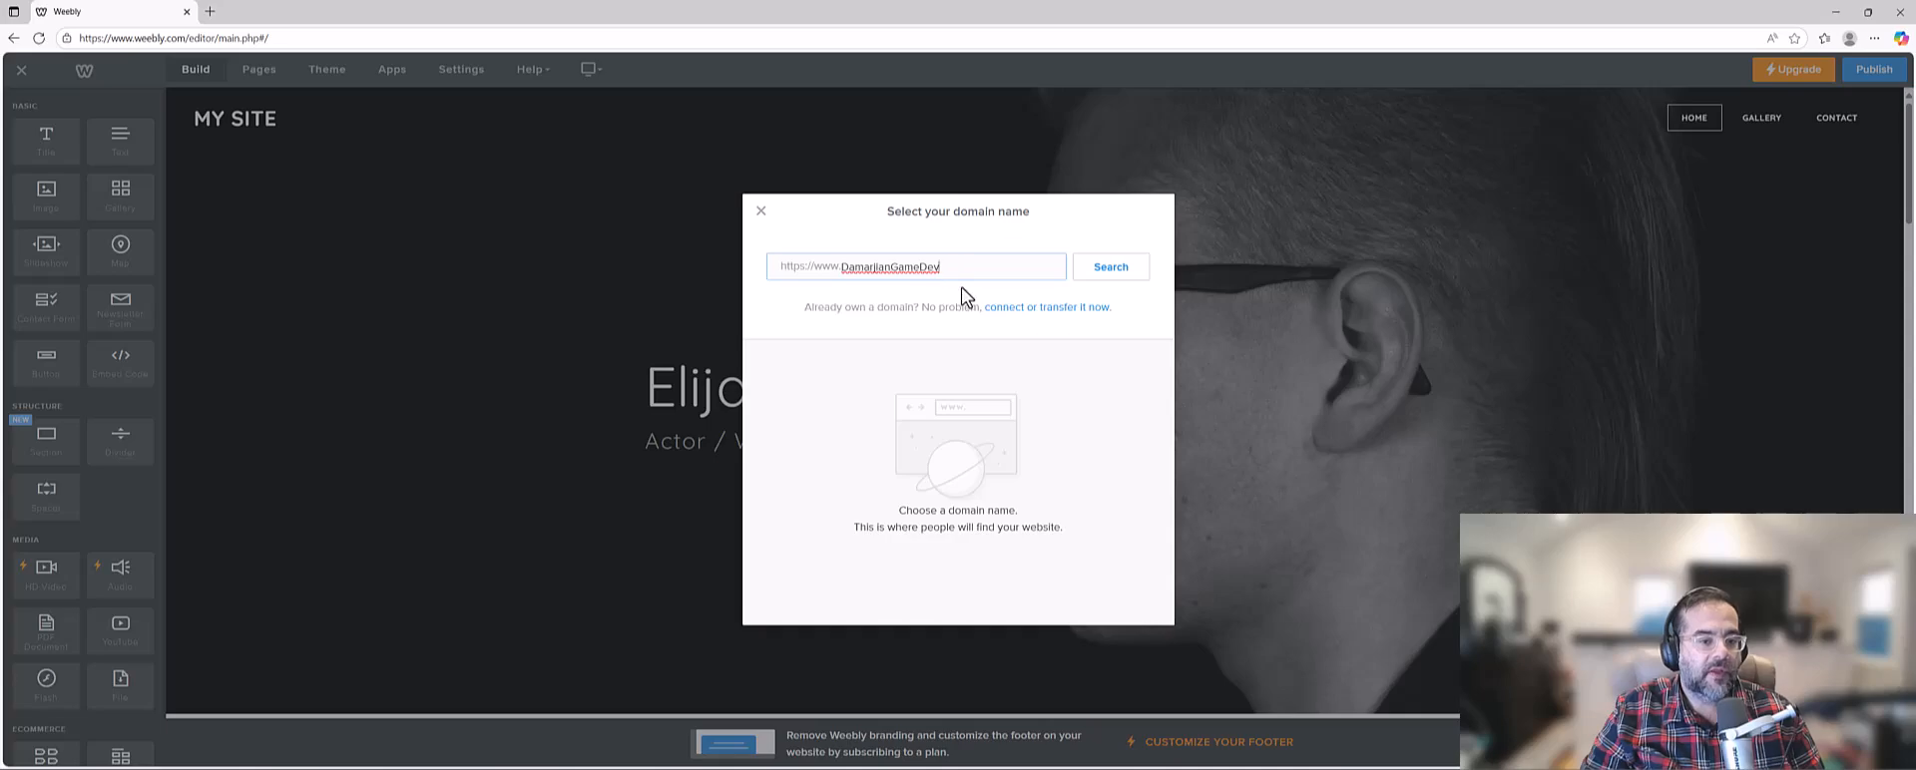
click(1113, 284)
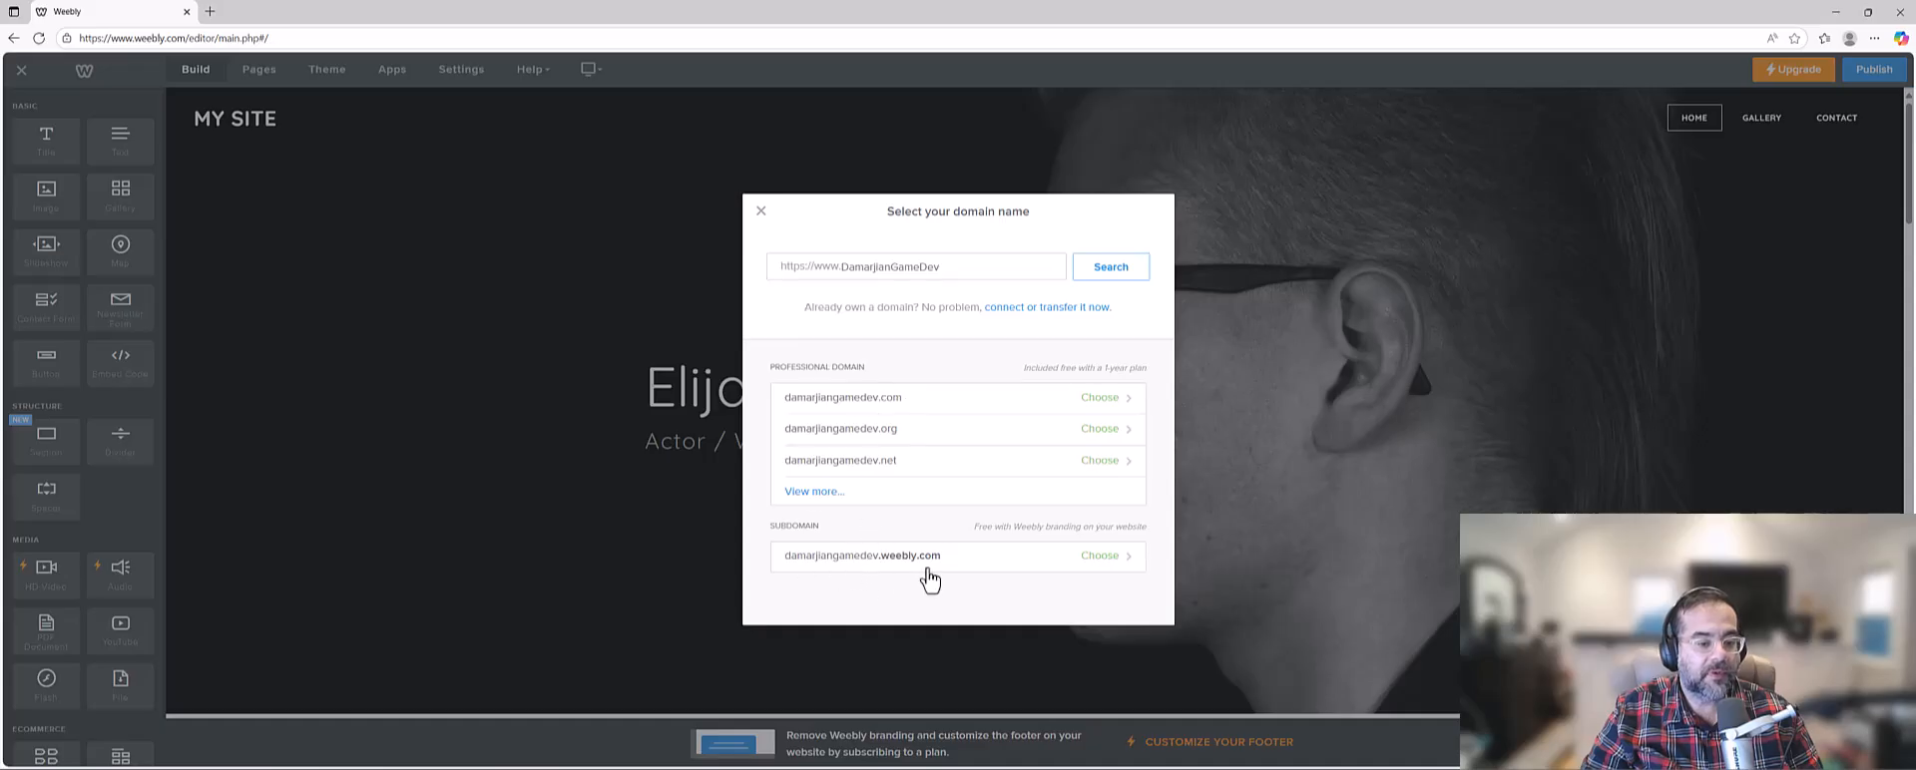
click(1101, 559)
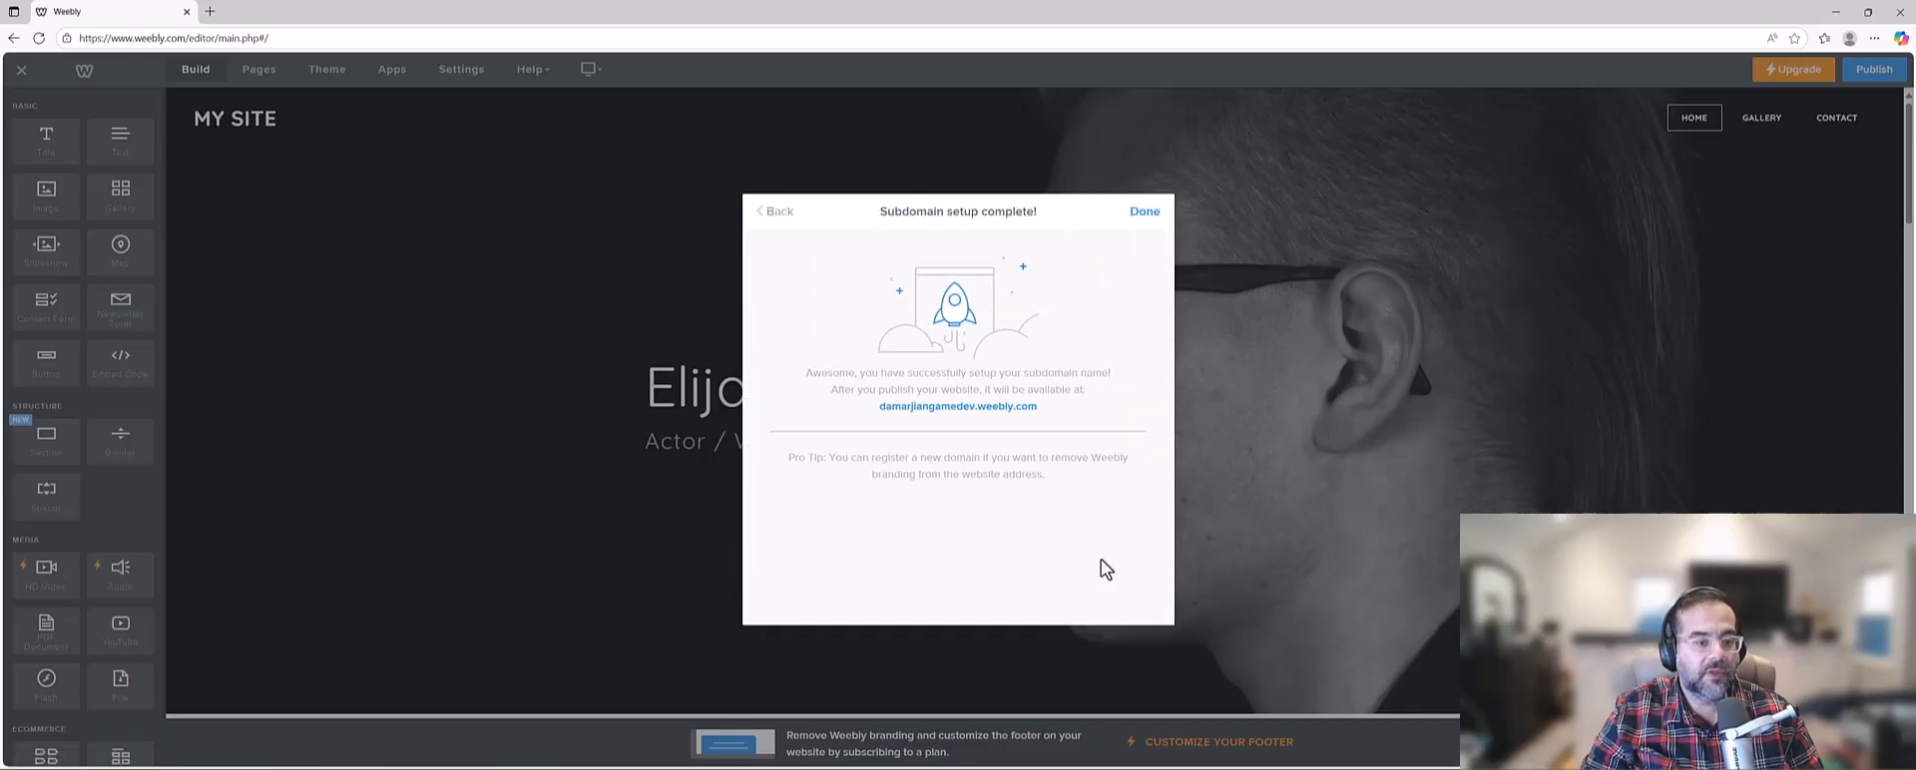
click(1145, 211)
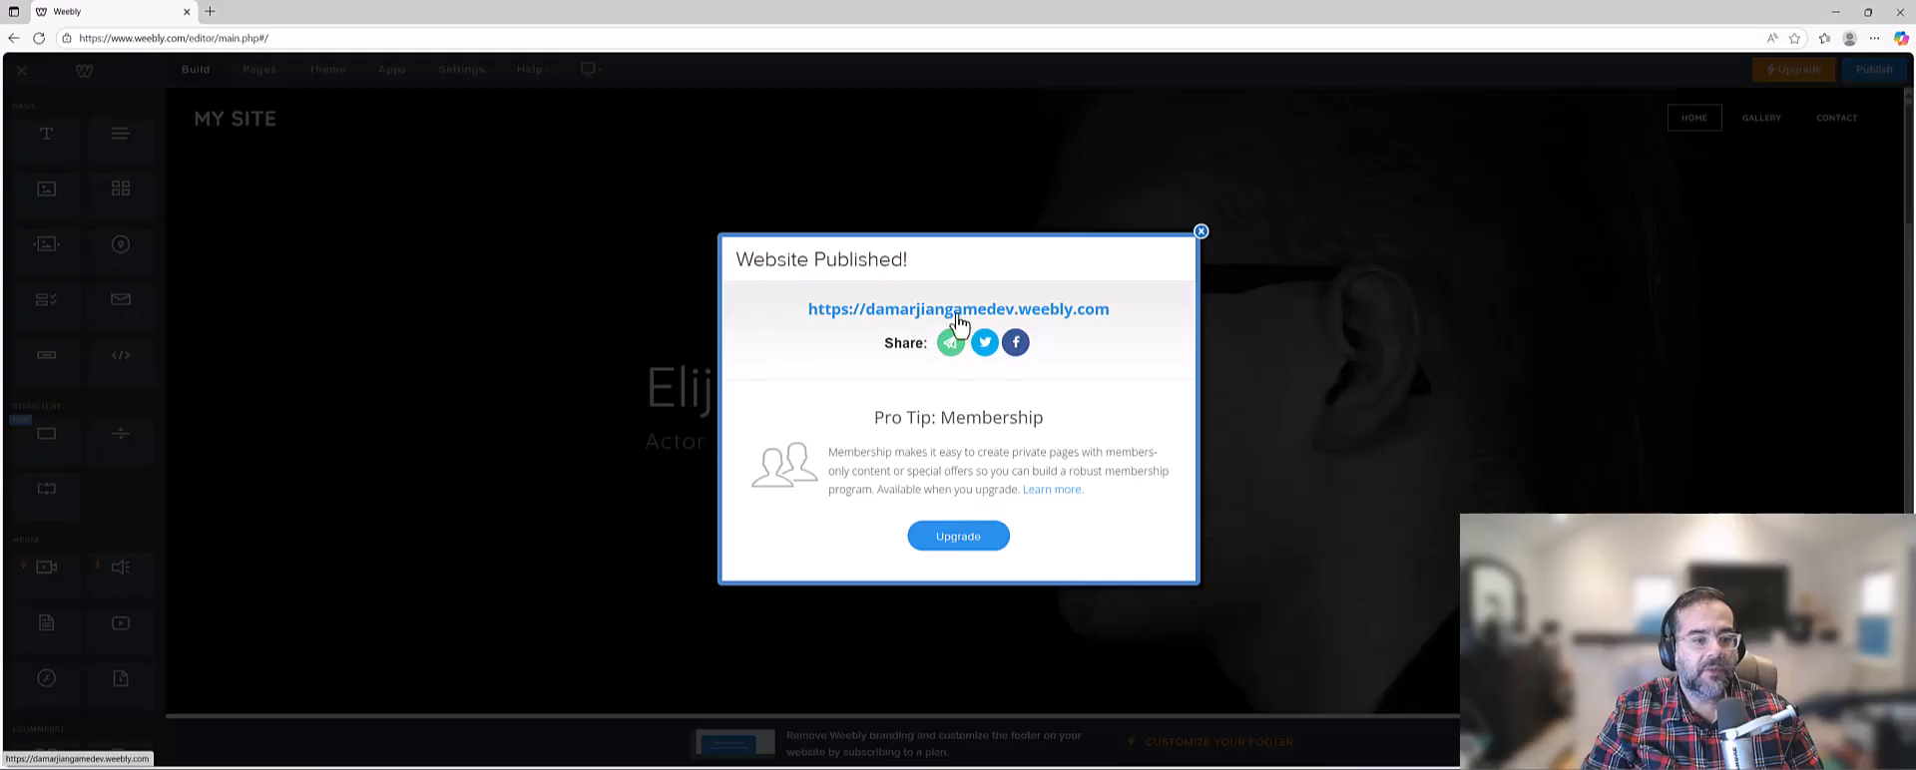
Open the published site from its link, review the home page, and close its browser tab.
click(1038, 331)
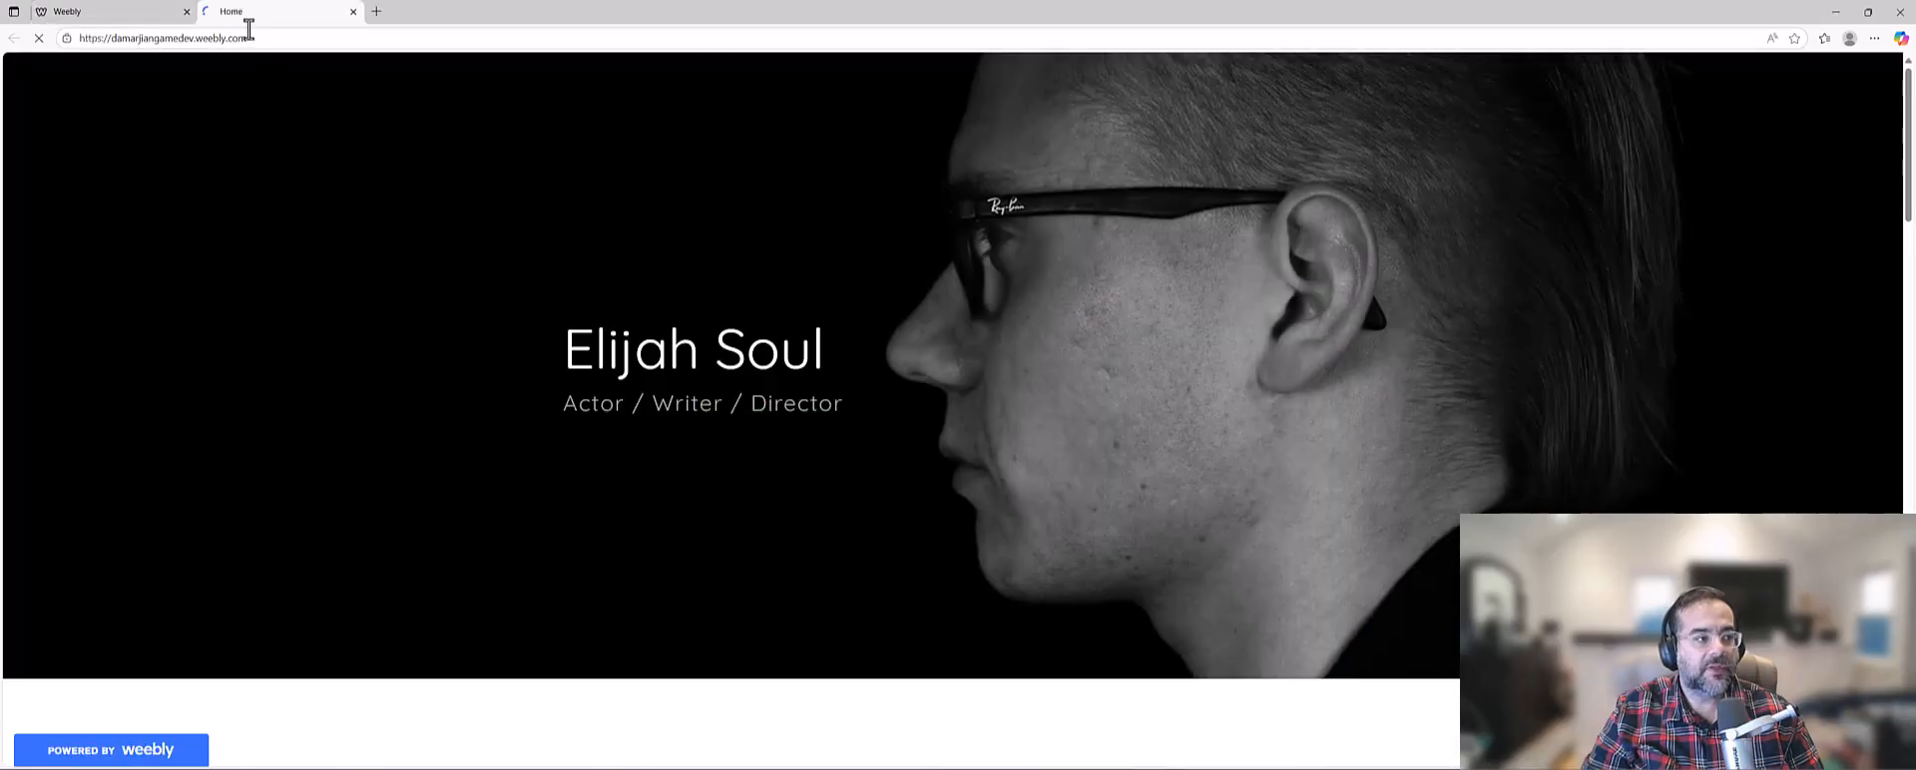
scroll(749, 419, down, 5)
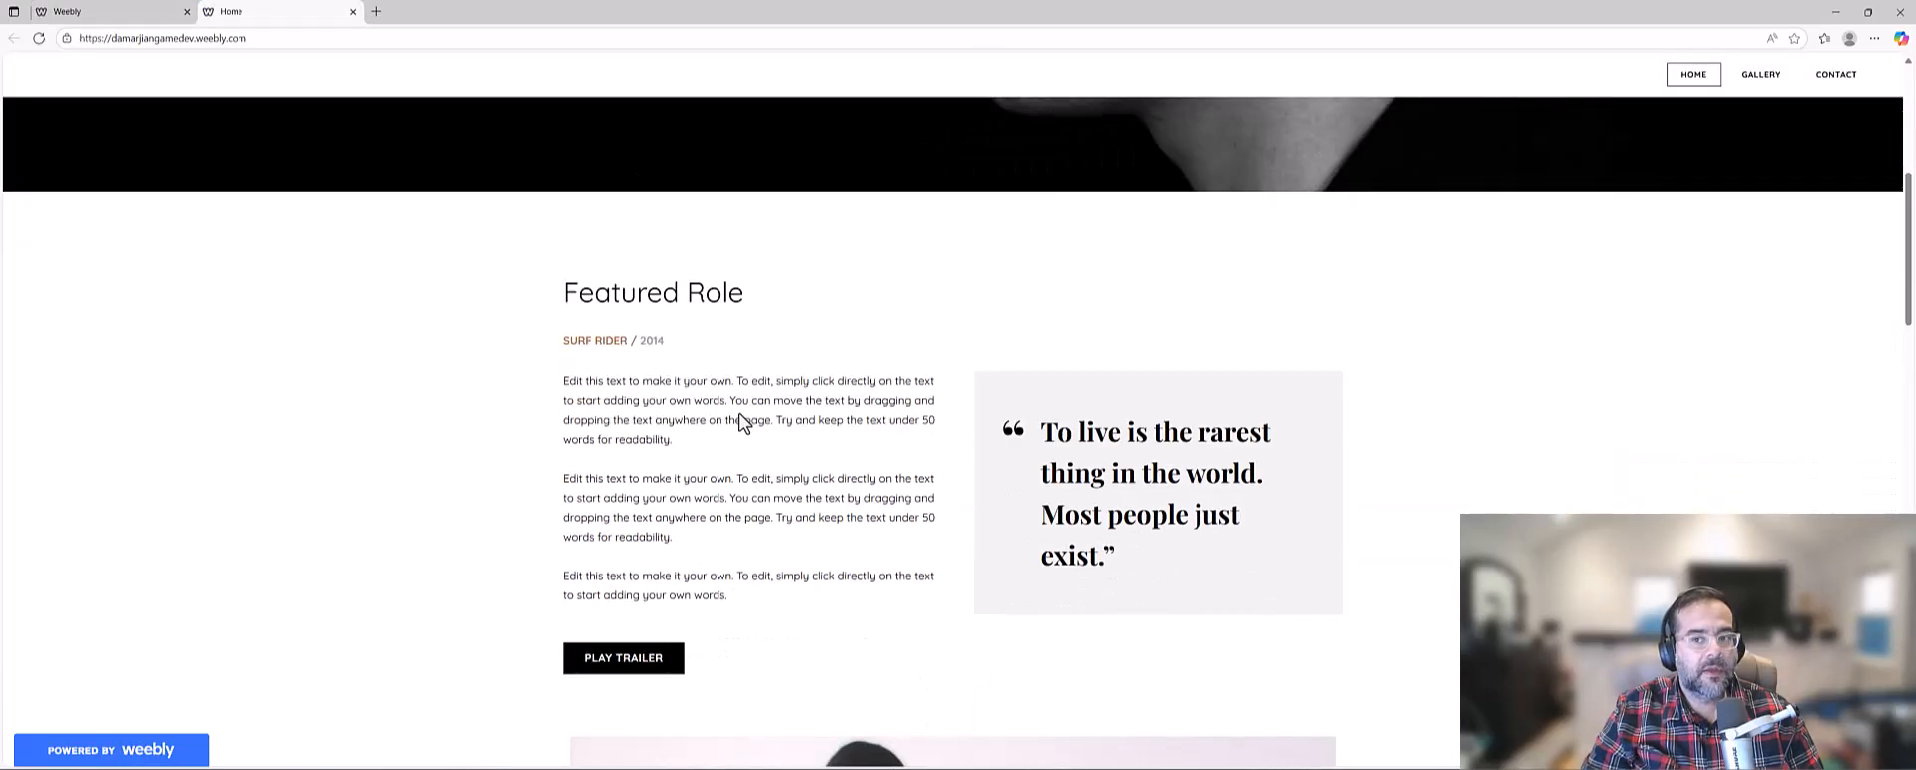
scroll(739, 409, up, 5)
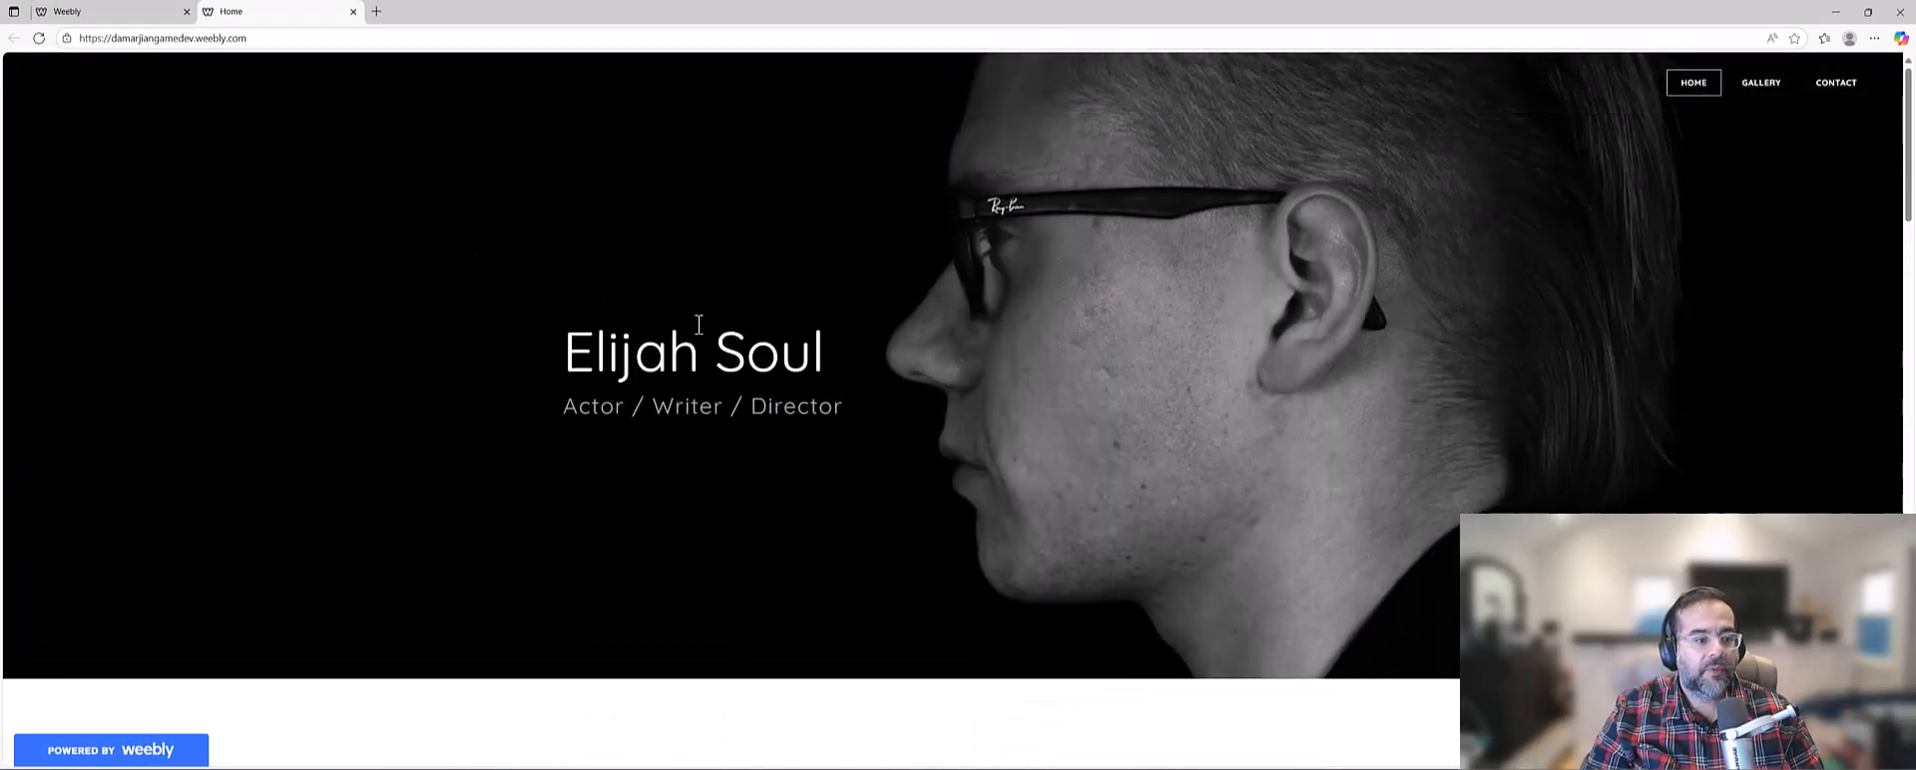
click(354, 11)
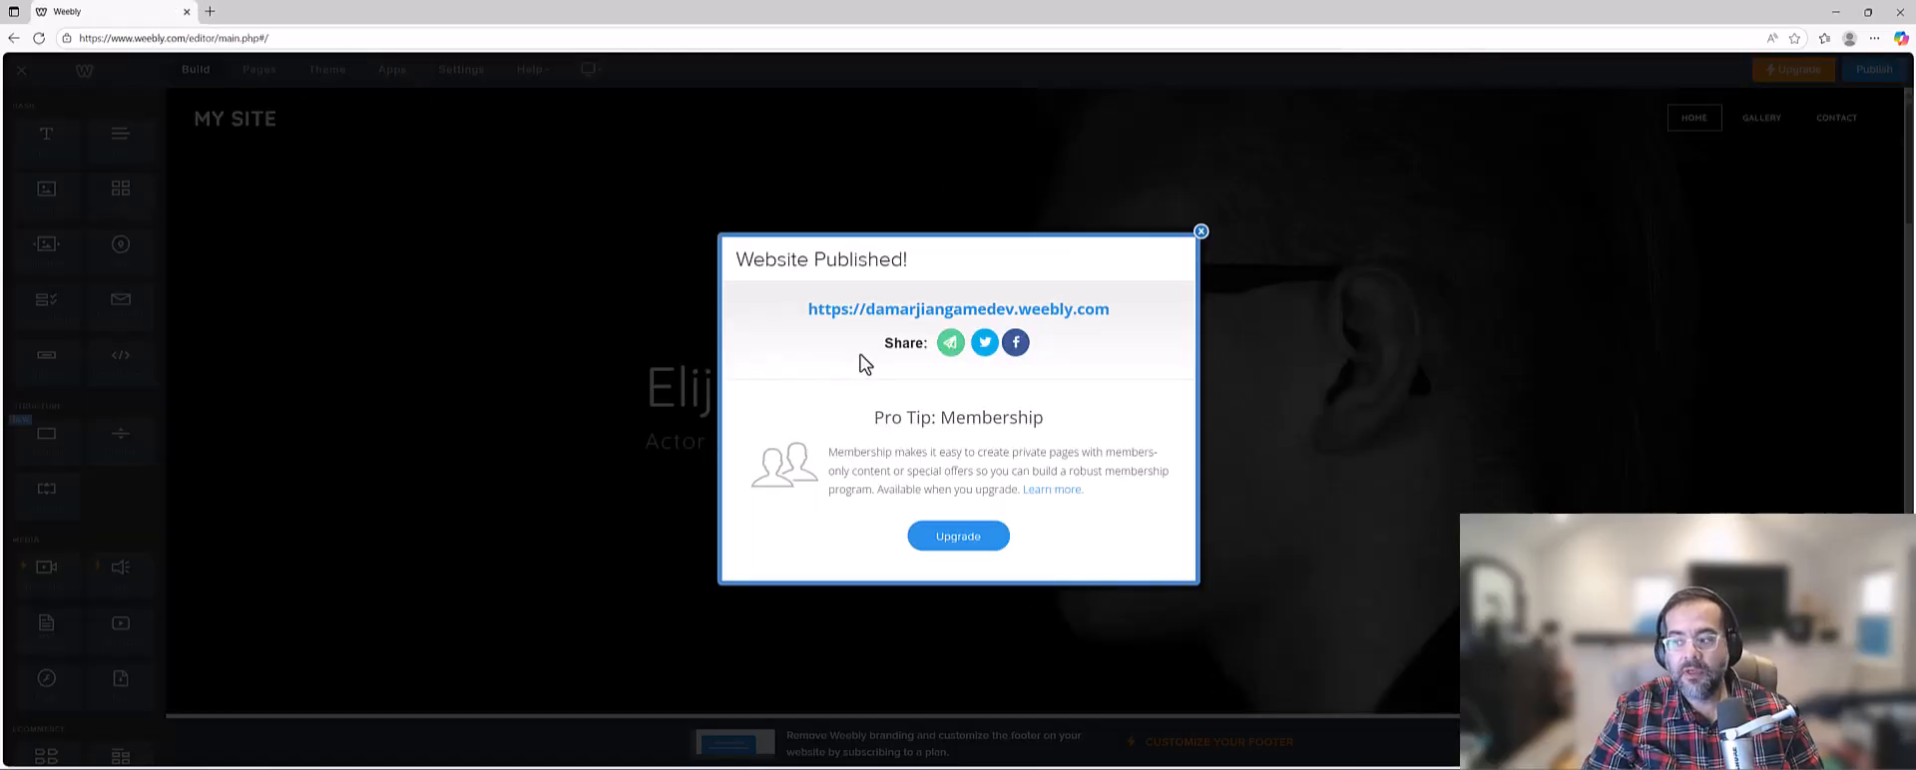
Dismiss the publish confirmation and look through the Gallery and Contact pages in the site editor.
click(1201, 232)
click(251, 72)
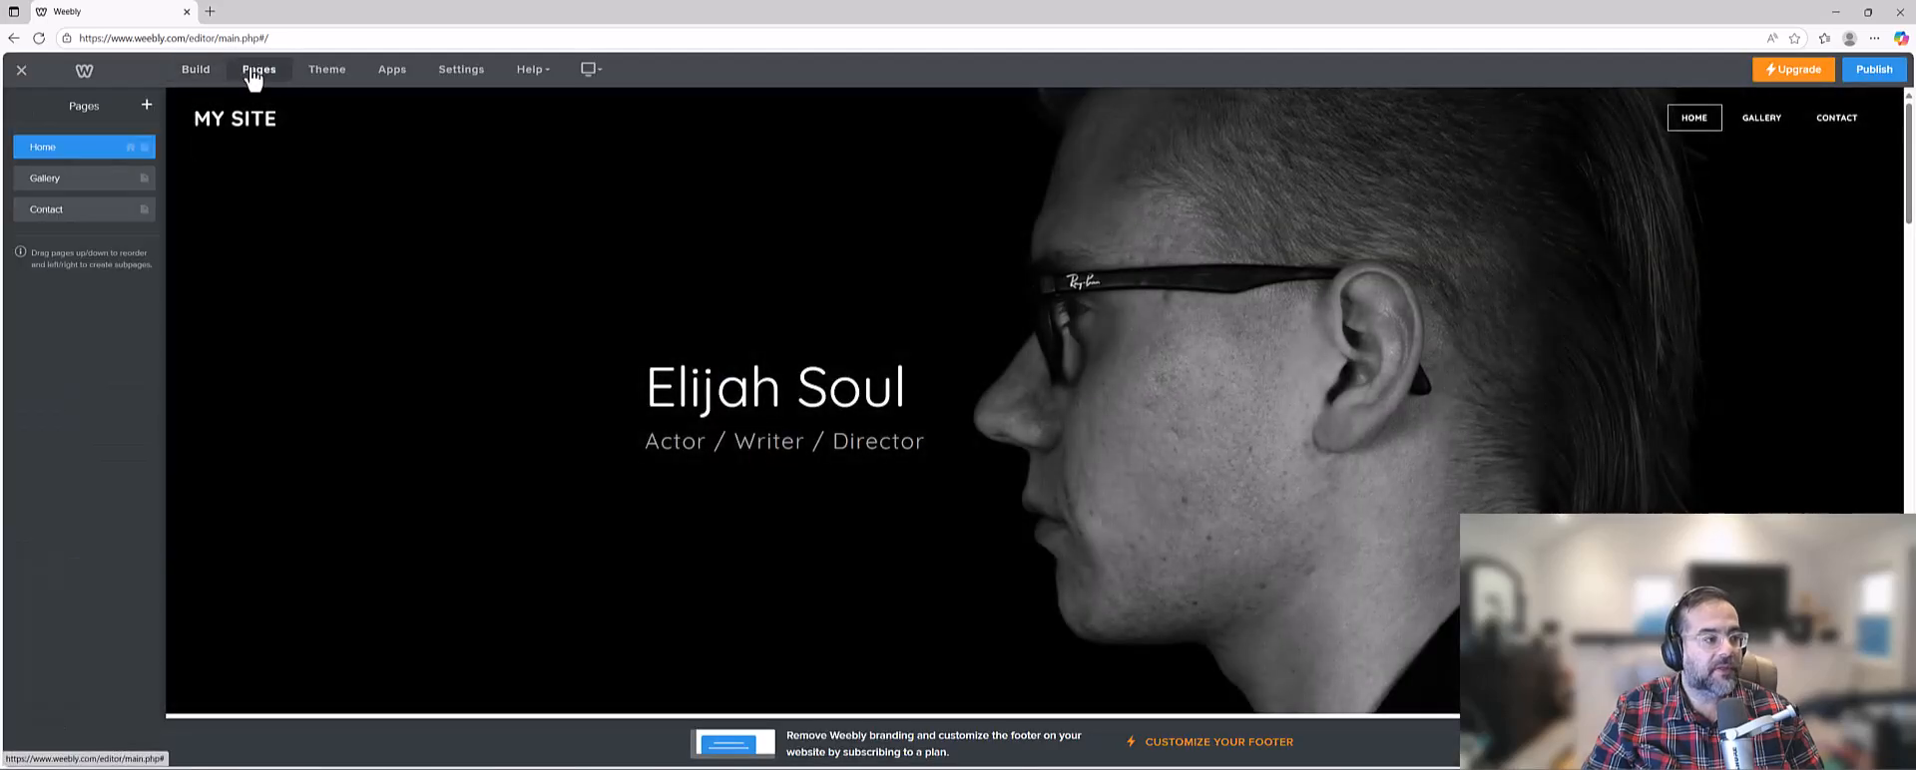
click(62, 181)
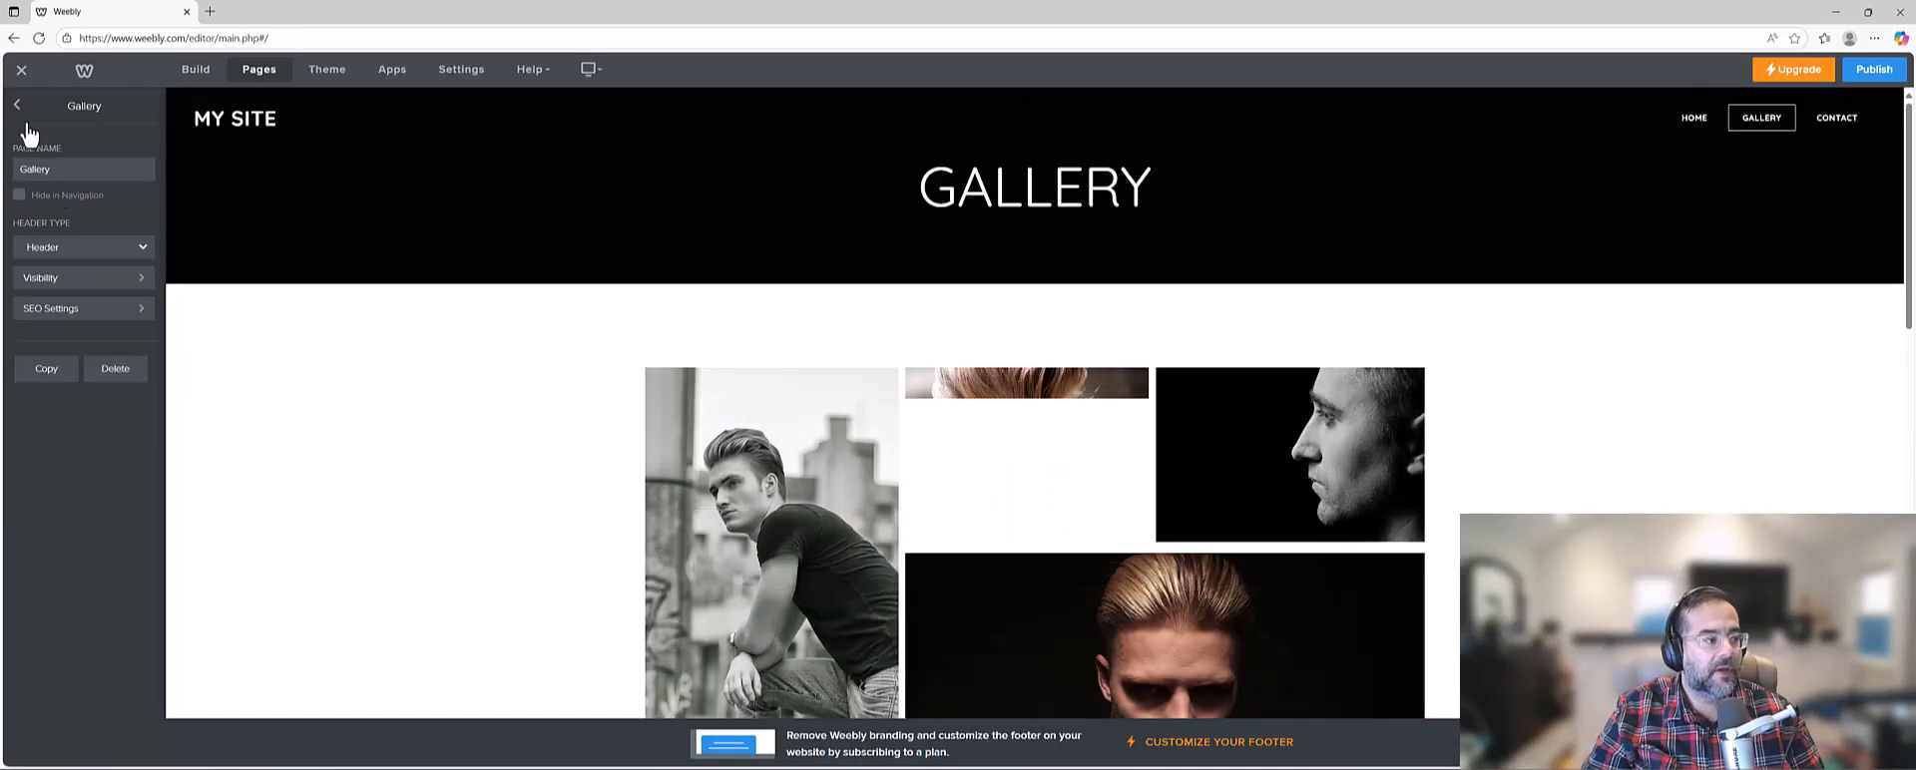
click(17, 105)
click(55, 215)
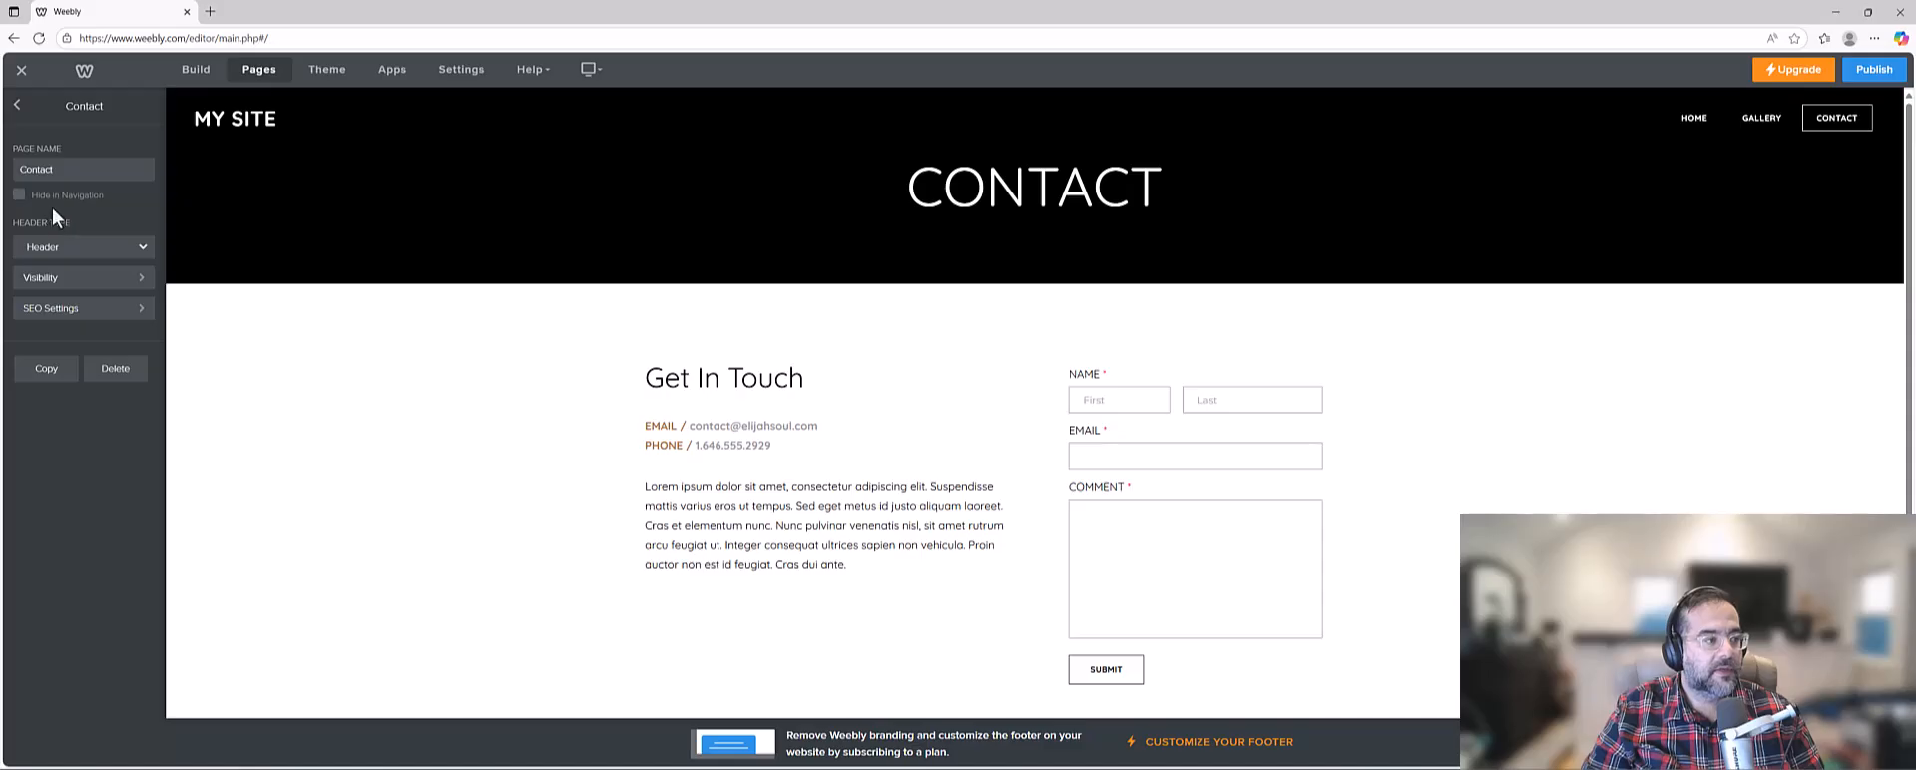
click(17, 105)
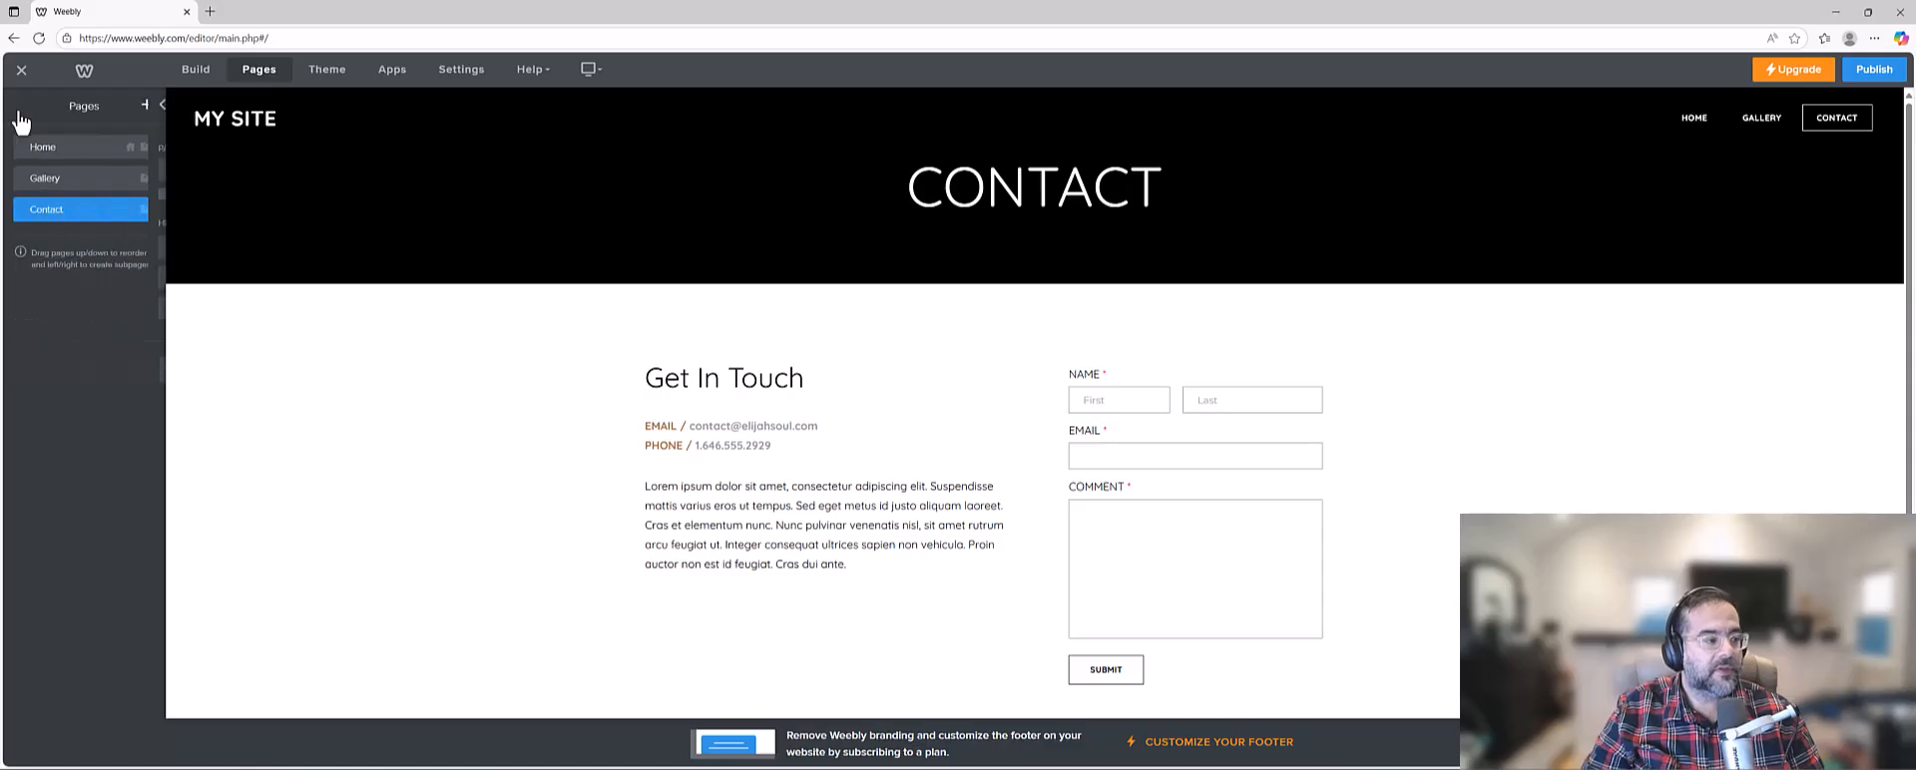
Open the Gallery page and examine its layout of images and text.
click(59, 181)
scroll(1057, 406, down, 5)
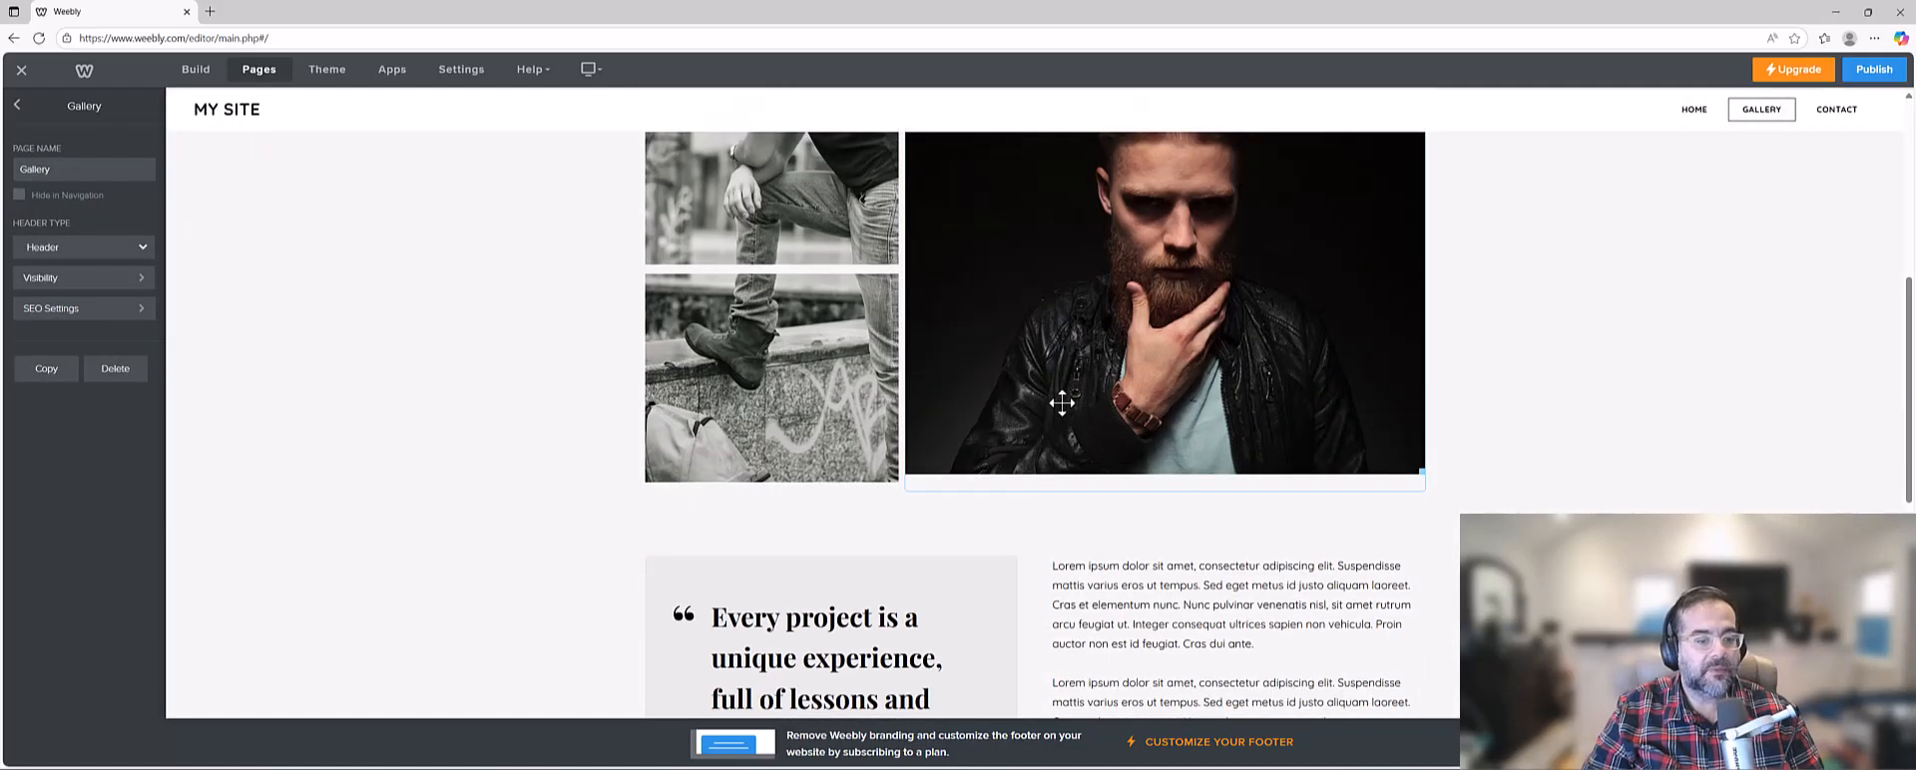
scroll(1062, 402, down, 4)
scroll(1062, 402, up, 7)
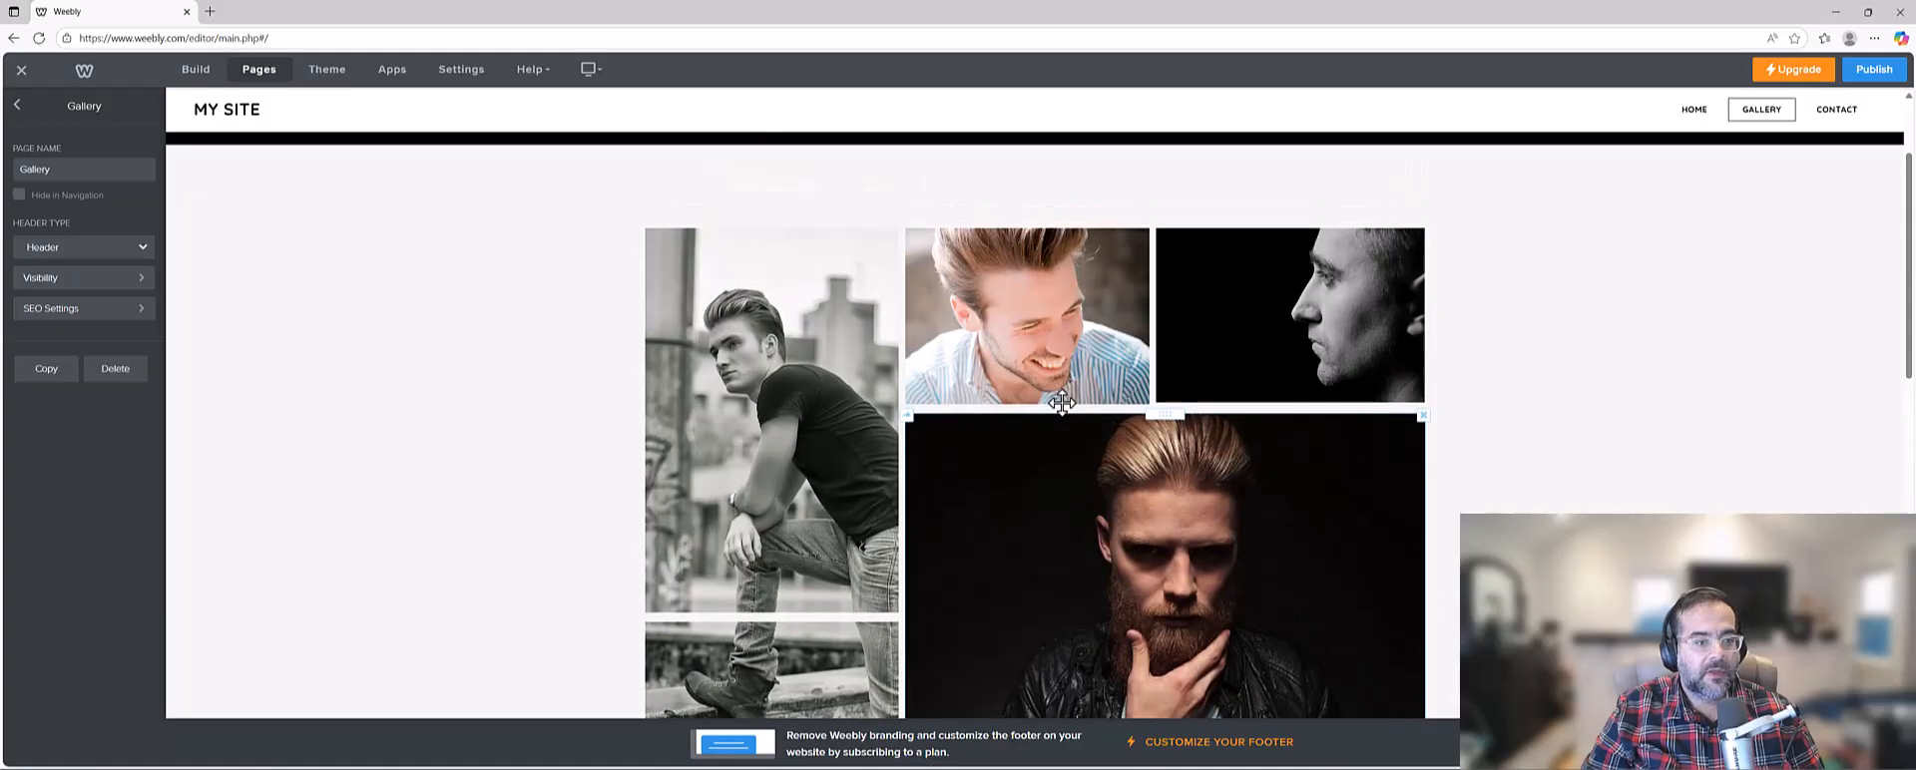
scroll(1062, 402, up, 2)
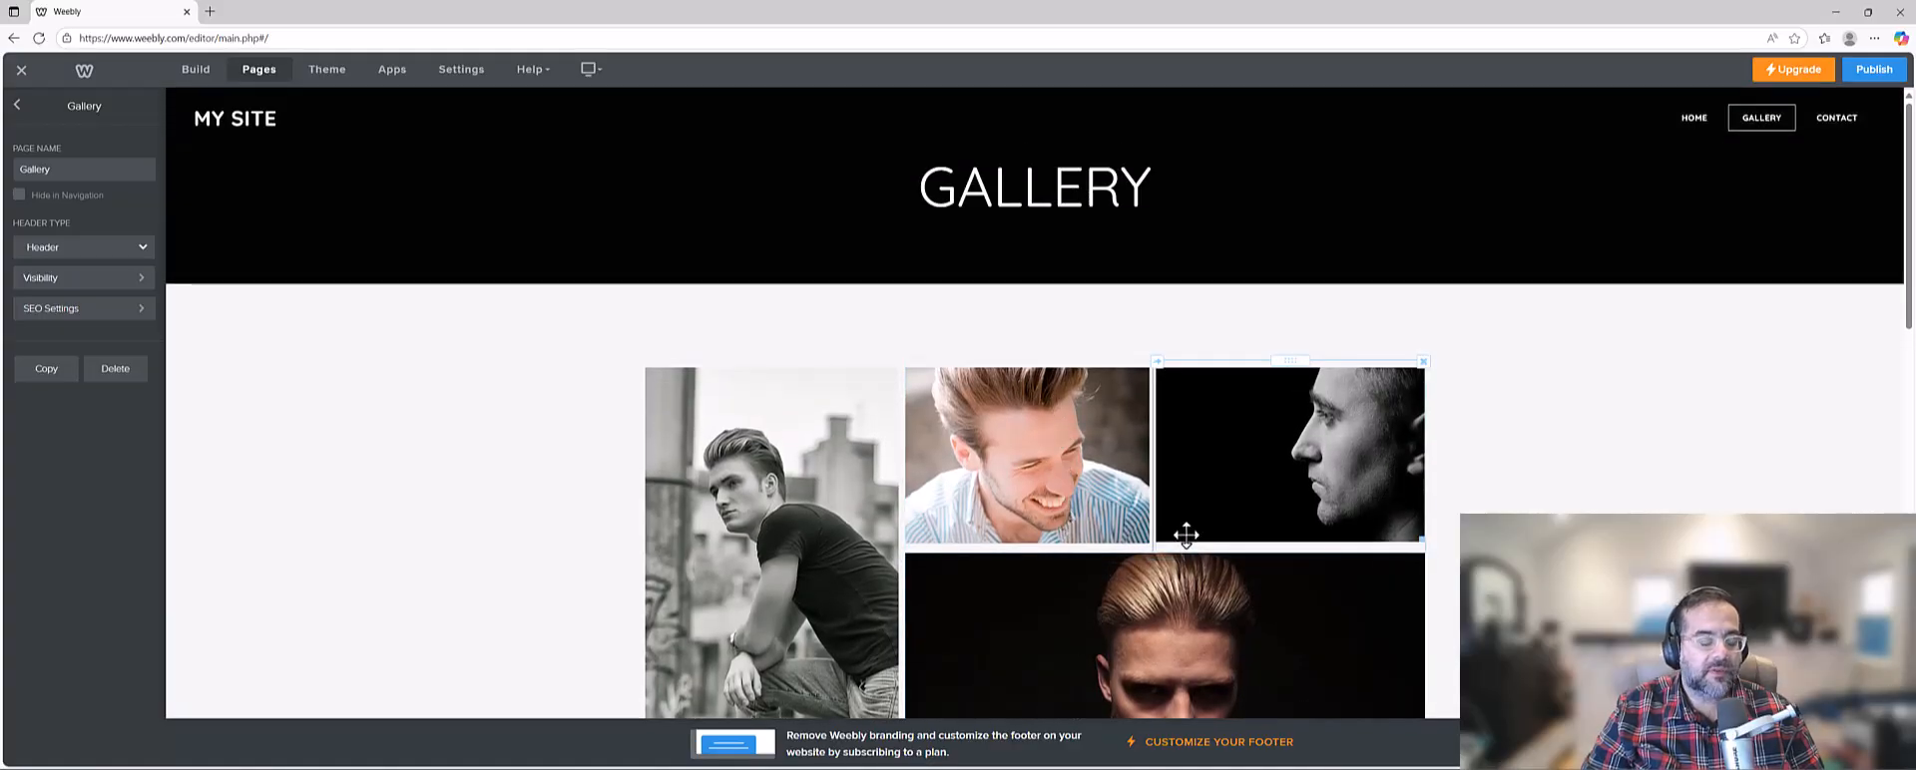
scroll(1185, 535, down, 1)
scroll(1186, 535, up, 1)
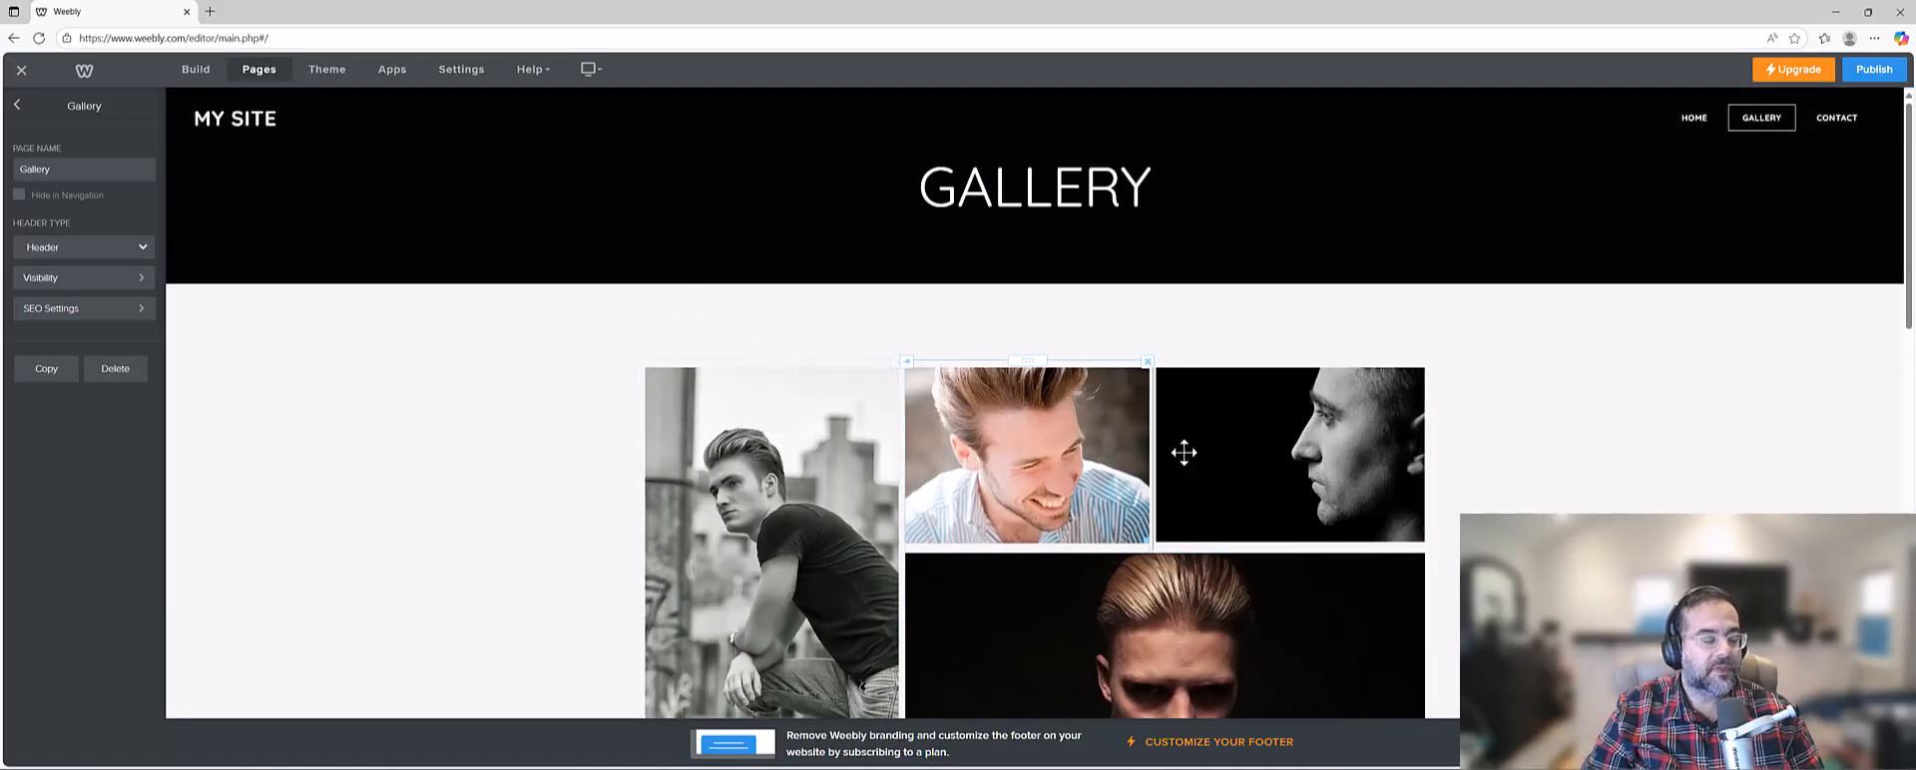
Add a title element above the Gallery page's images with the text "Bouncing Ball Animation".
click(191, 70)
drag(786, 414, 1104, 333)
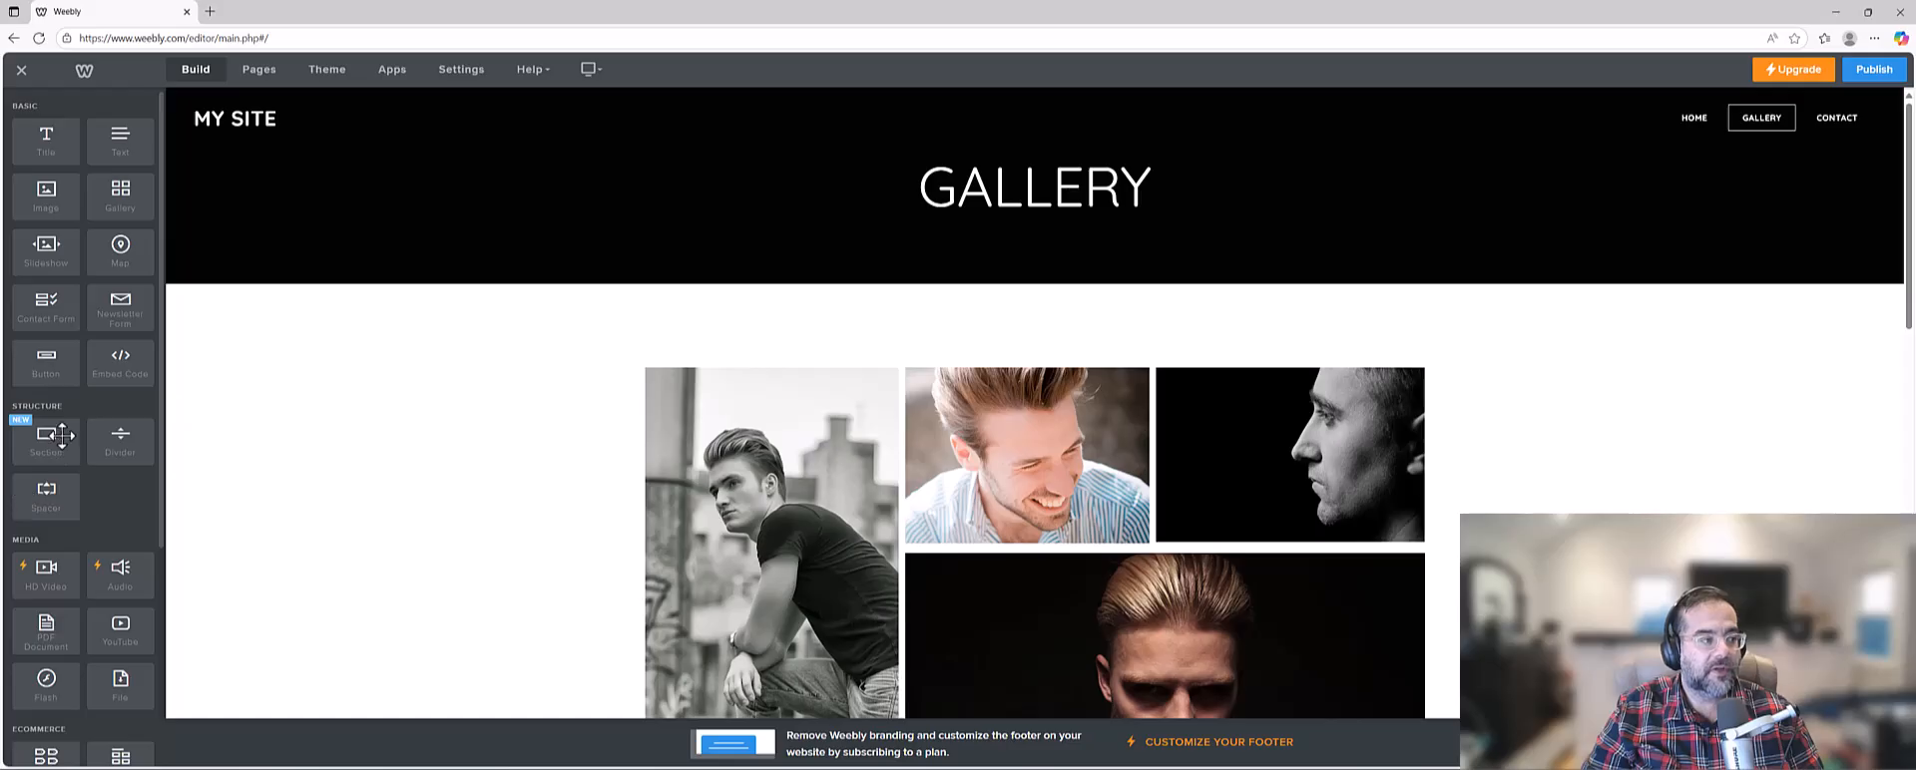
drag(39, 146, 973, 329)
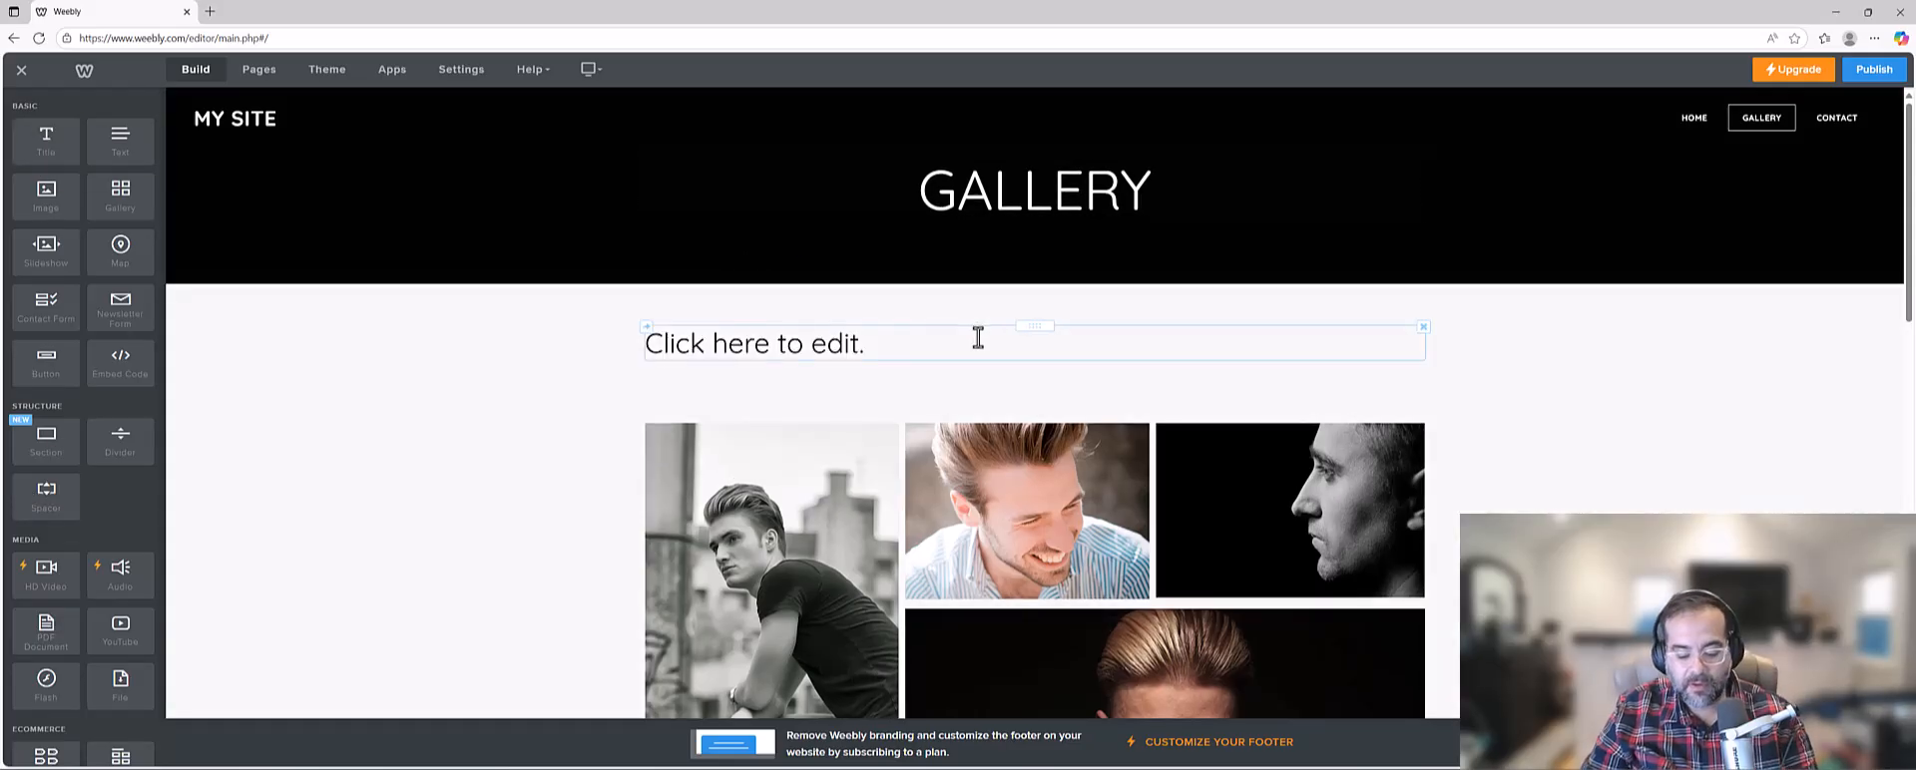
click(739, 351)
text(Bouncing Ball Animation)
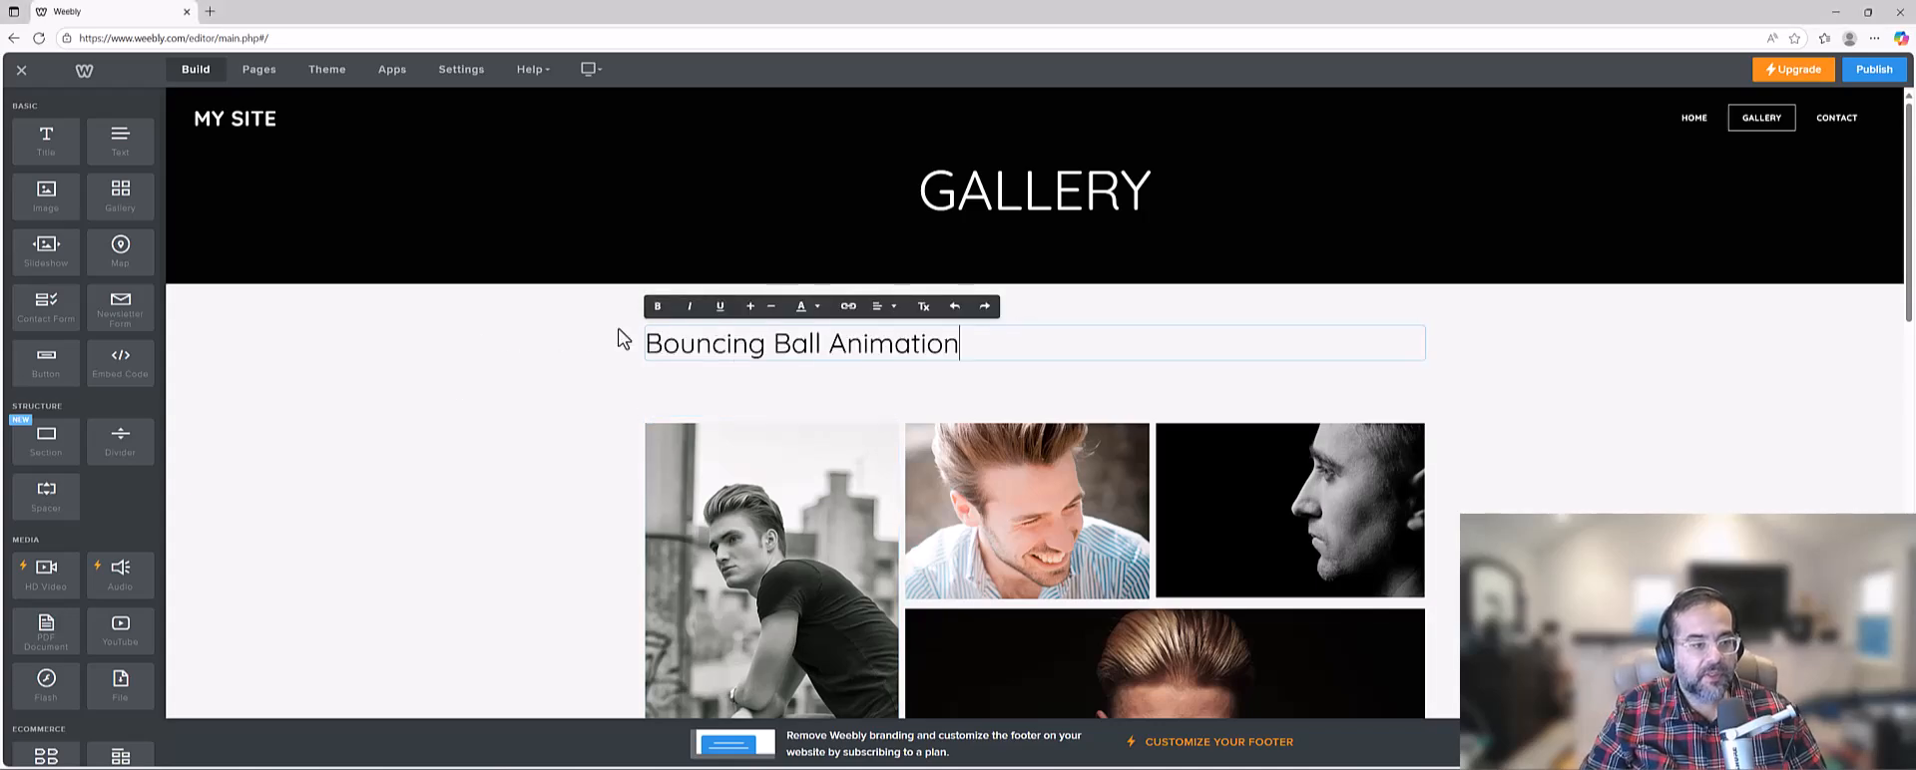
click(531, 412)
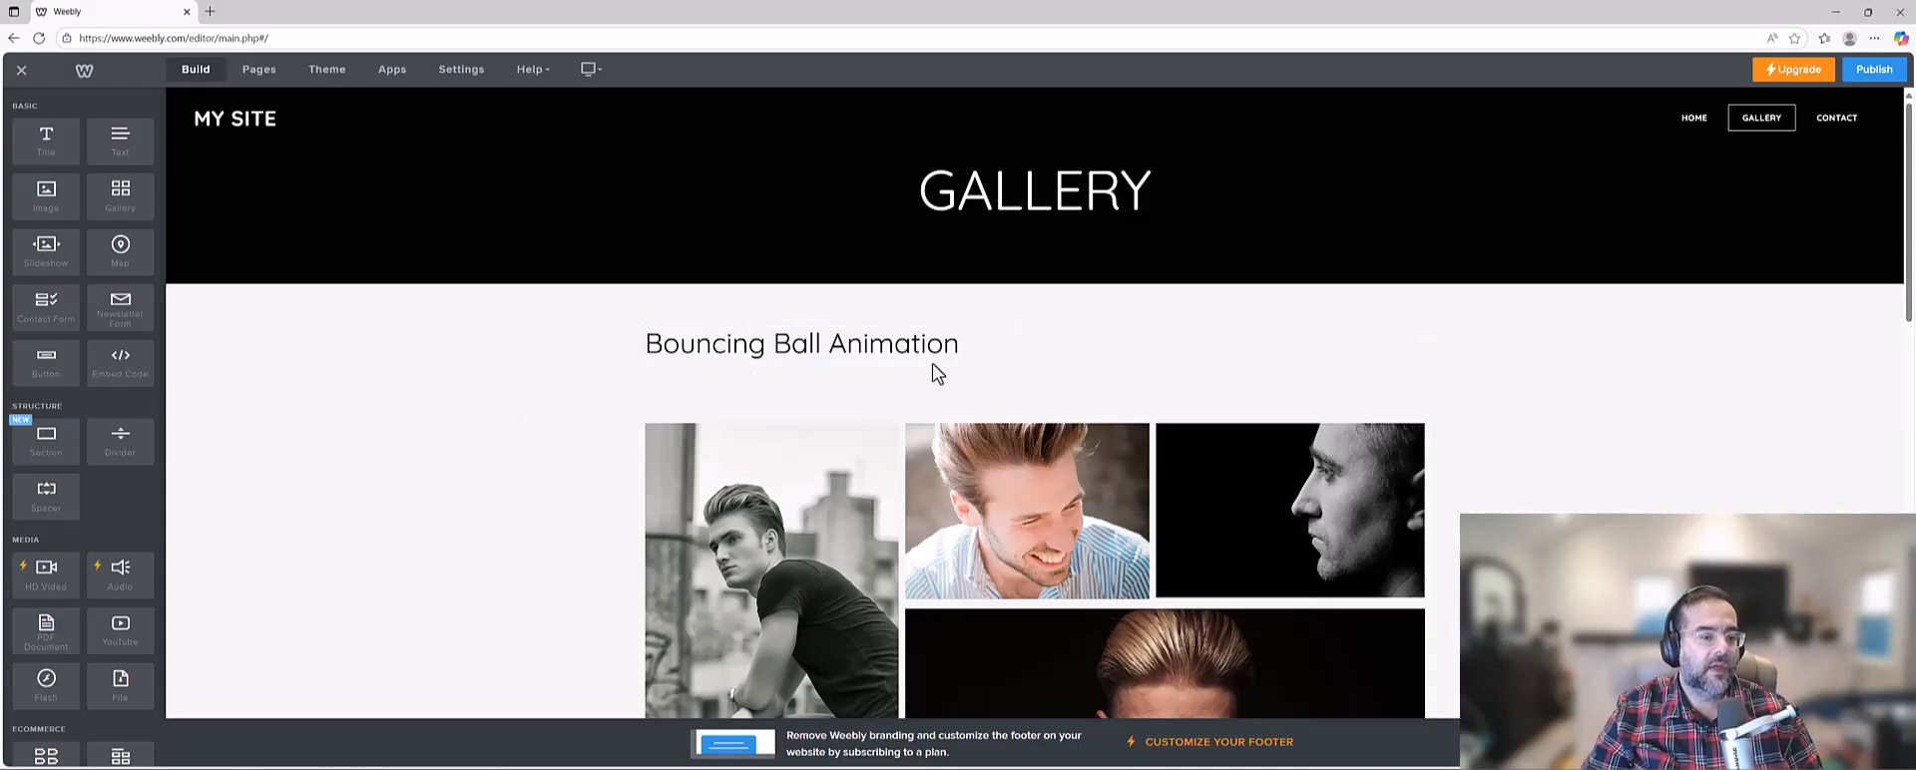
Insert "Assignment 01:" in front of the bouncing ball title on the Gallery page.
click(643, 343)
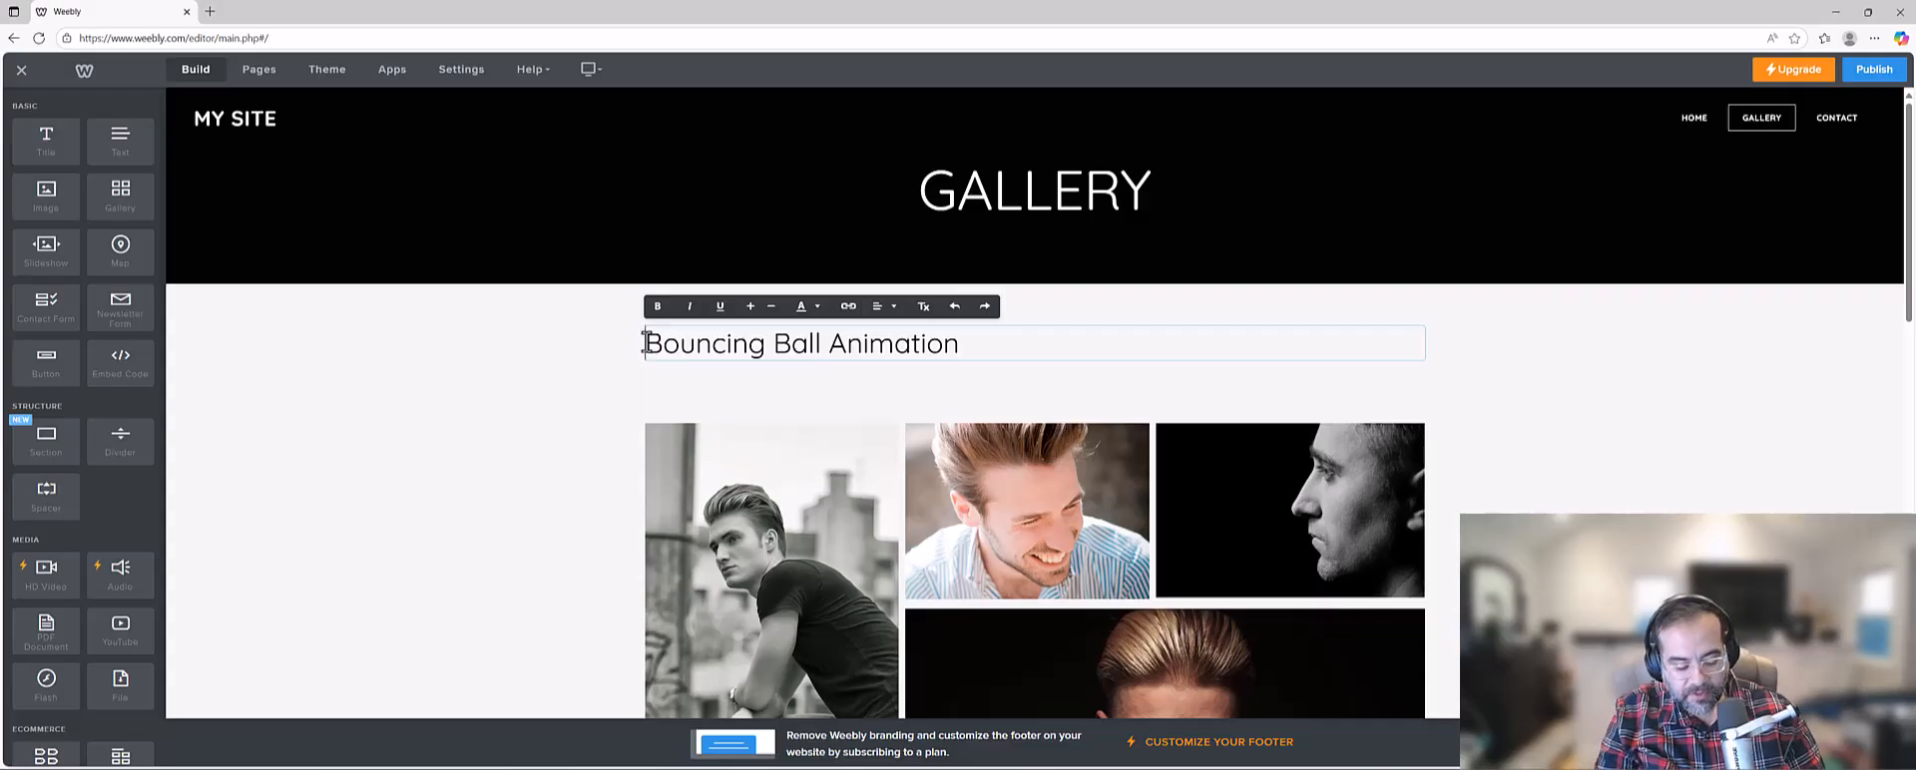
text(Assignment )
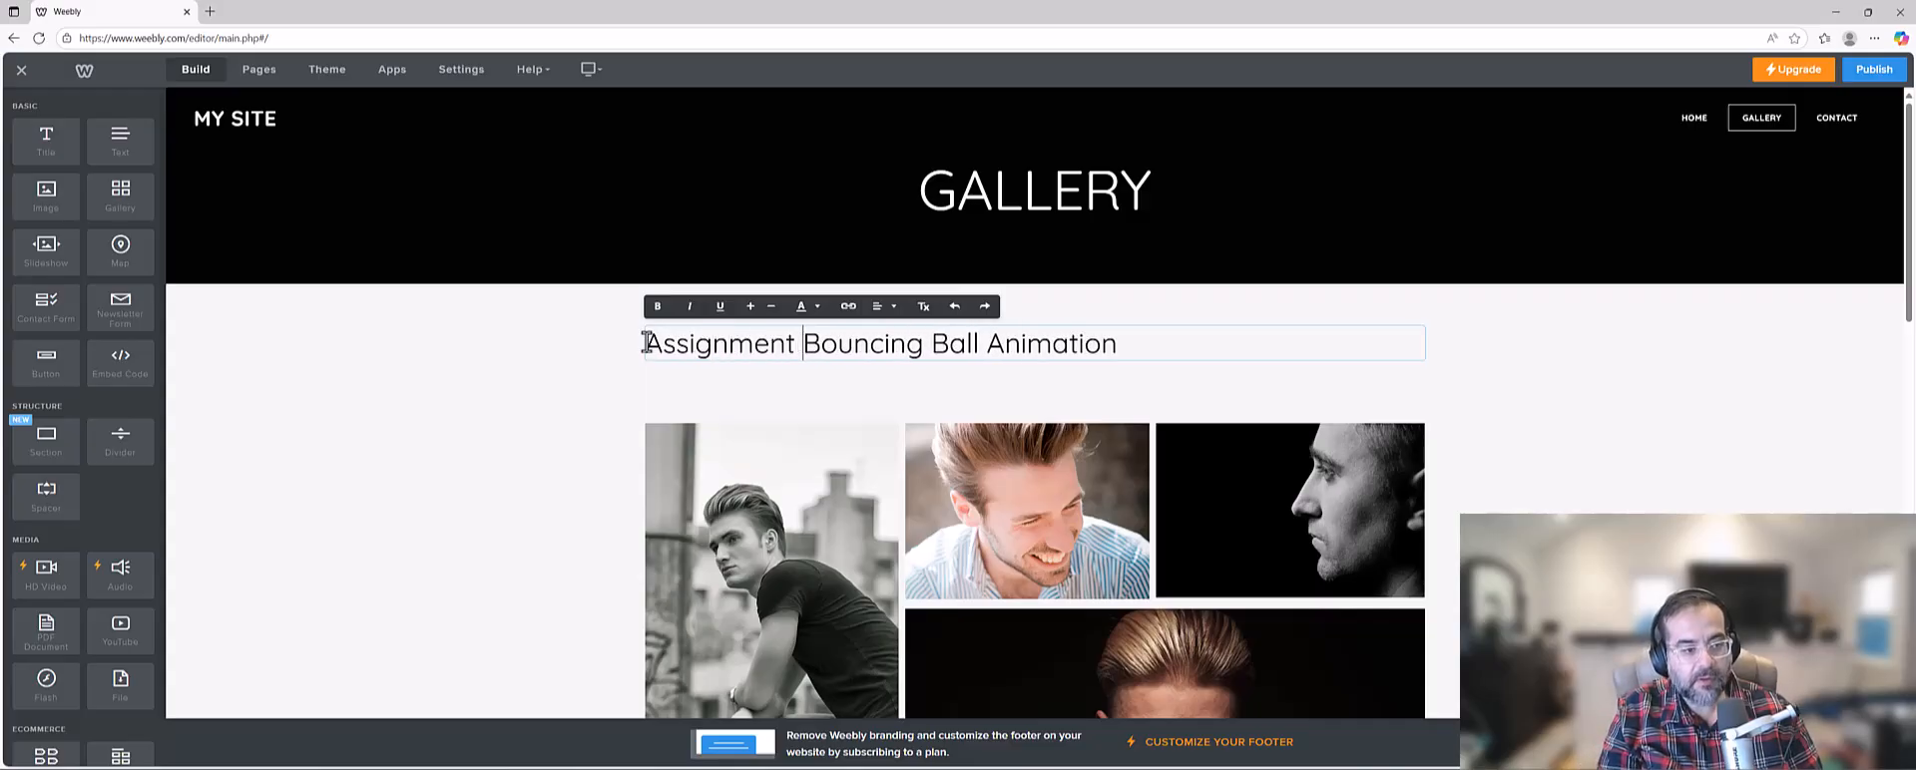
text(01:)
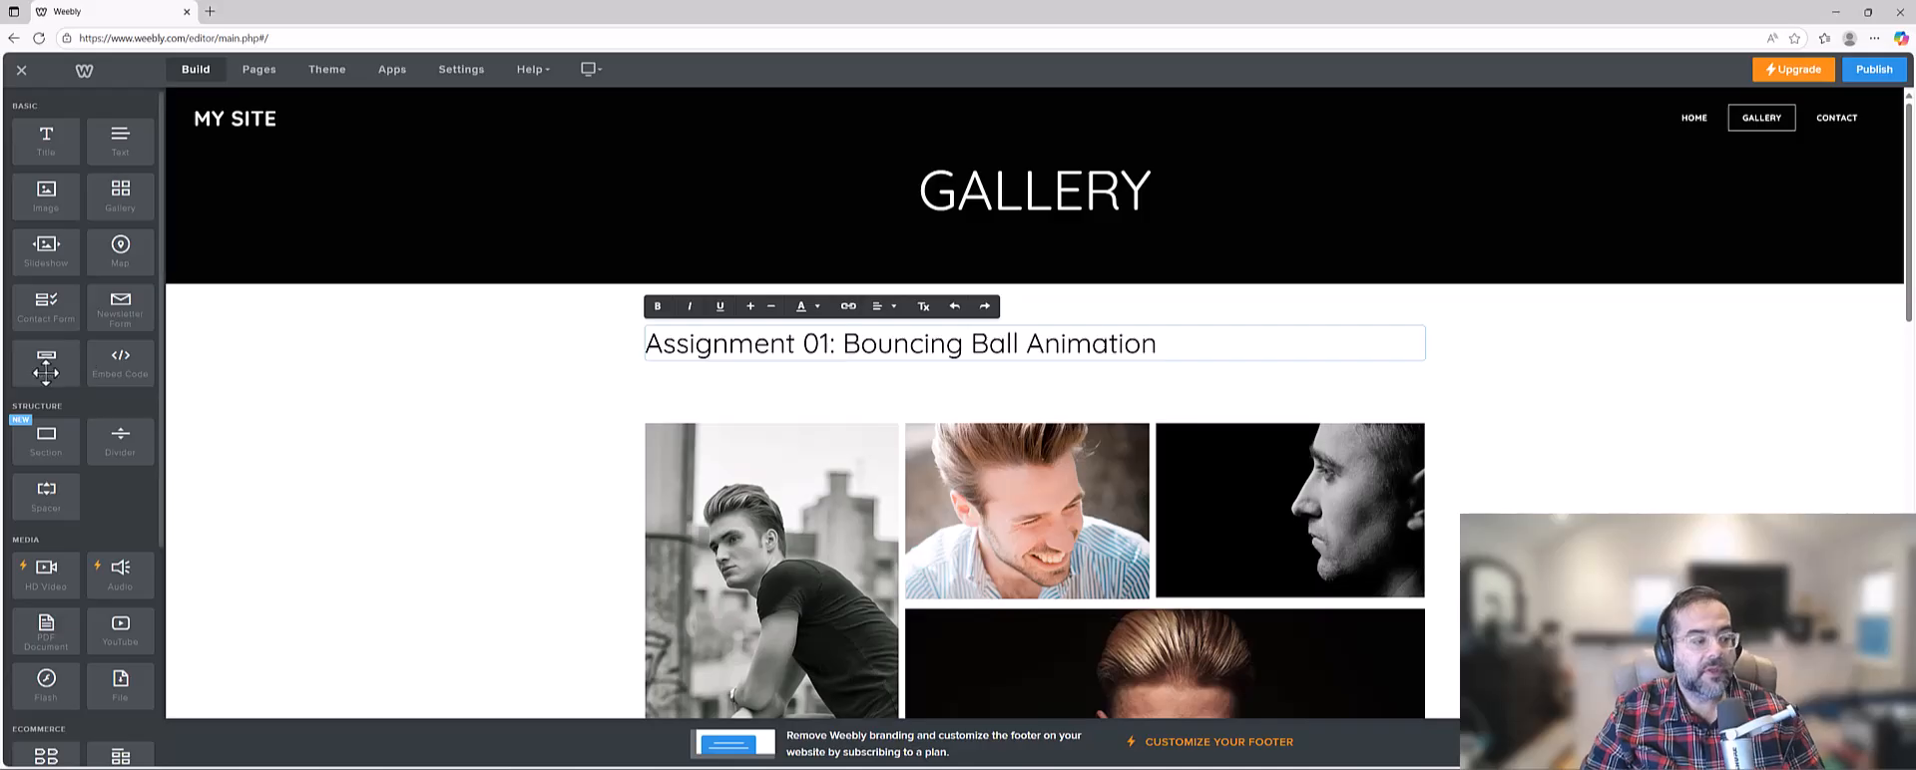
Place a YouTube video element directly below the Assignment 01 title and review the placeholder.
drag(125, 629, 891, 368)
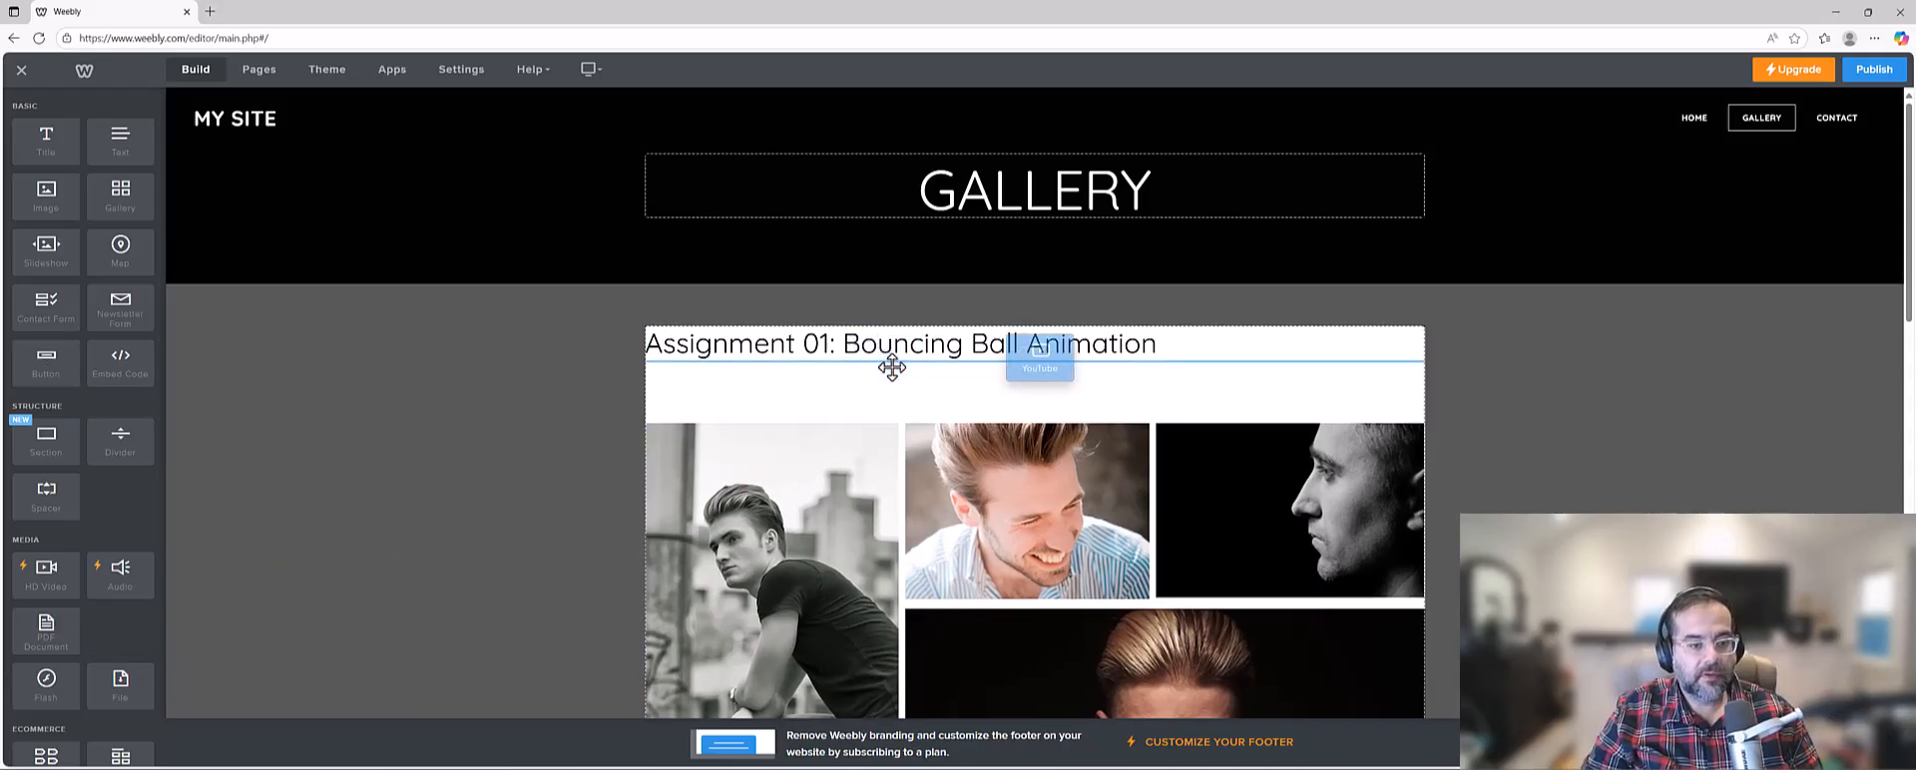
scroll(1155, 509, down, 2)
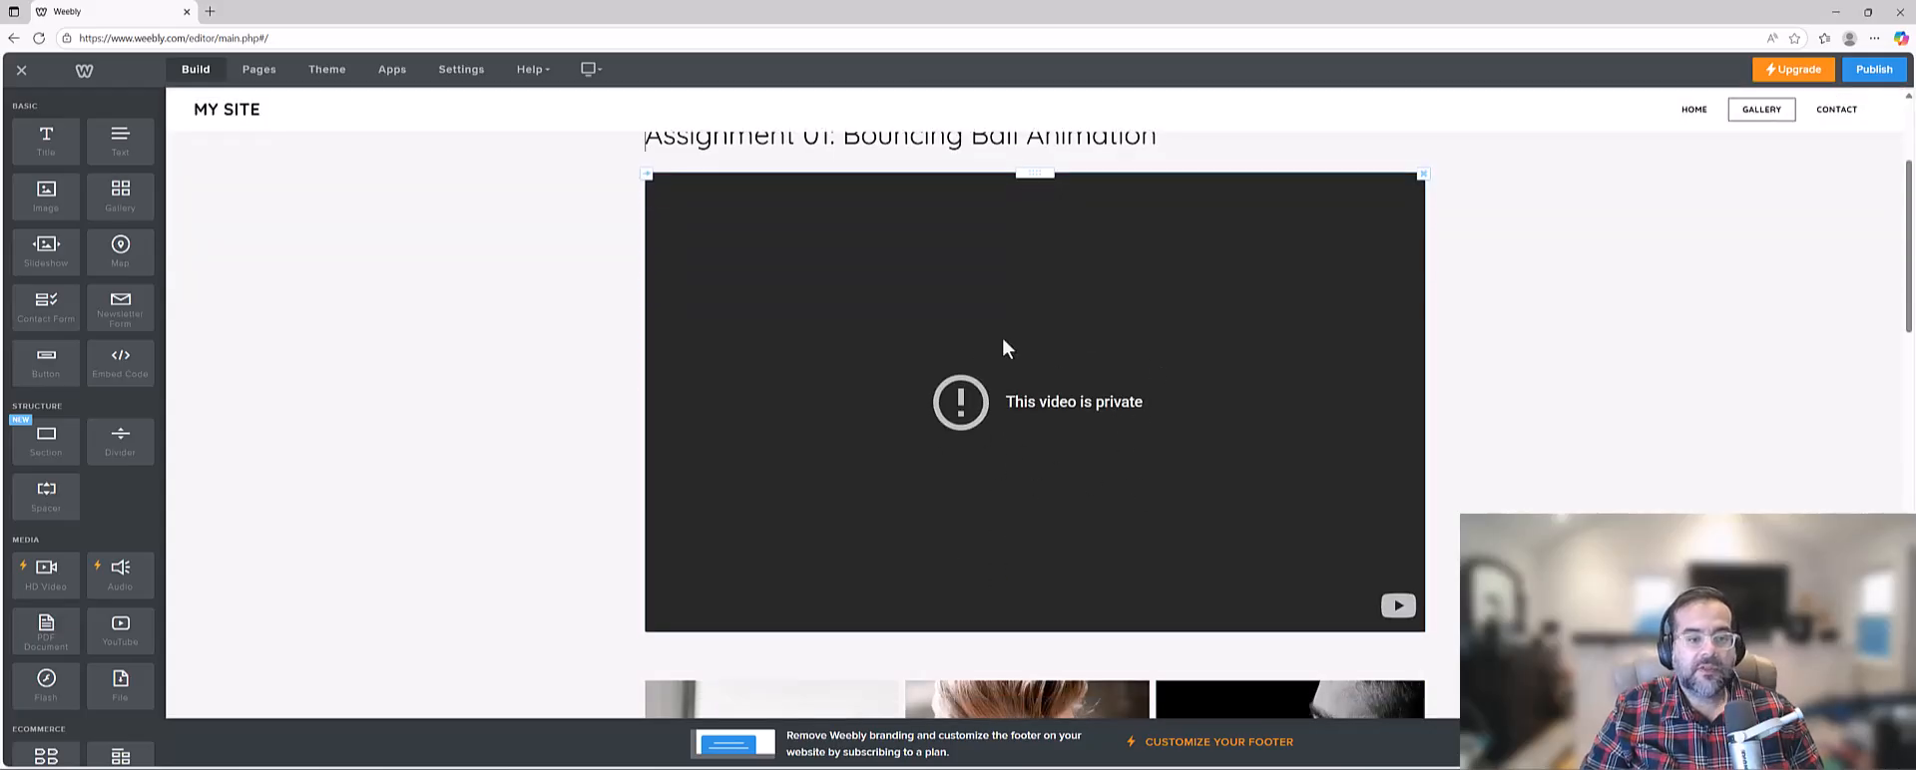
scroll(1004, 344, up, 1)
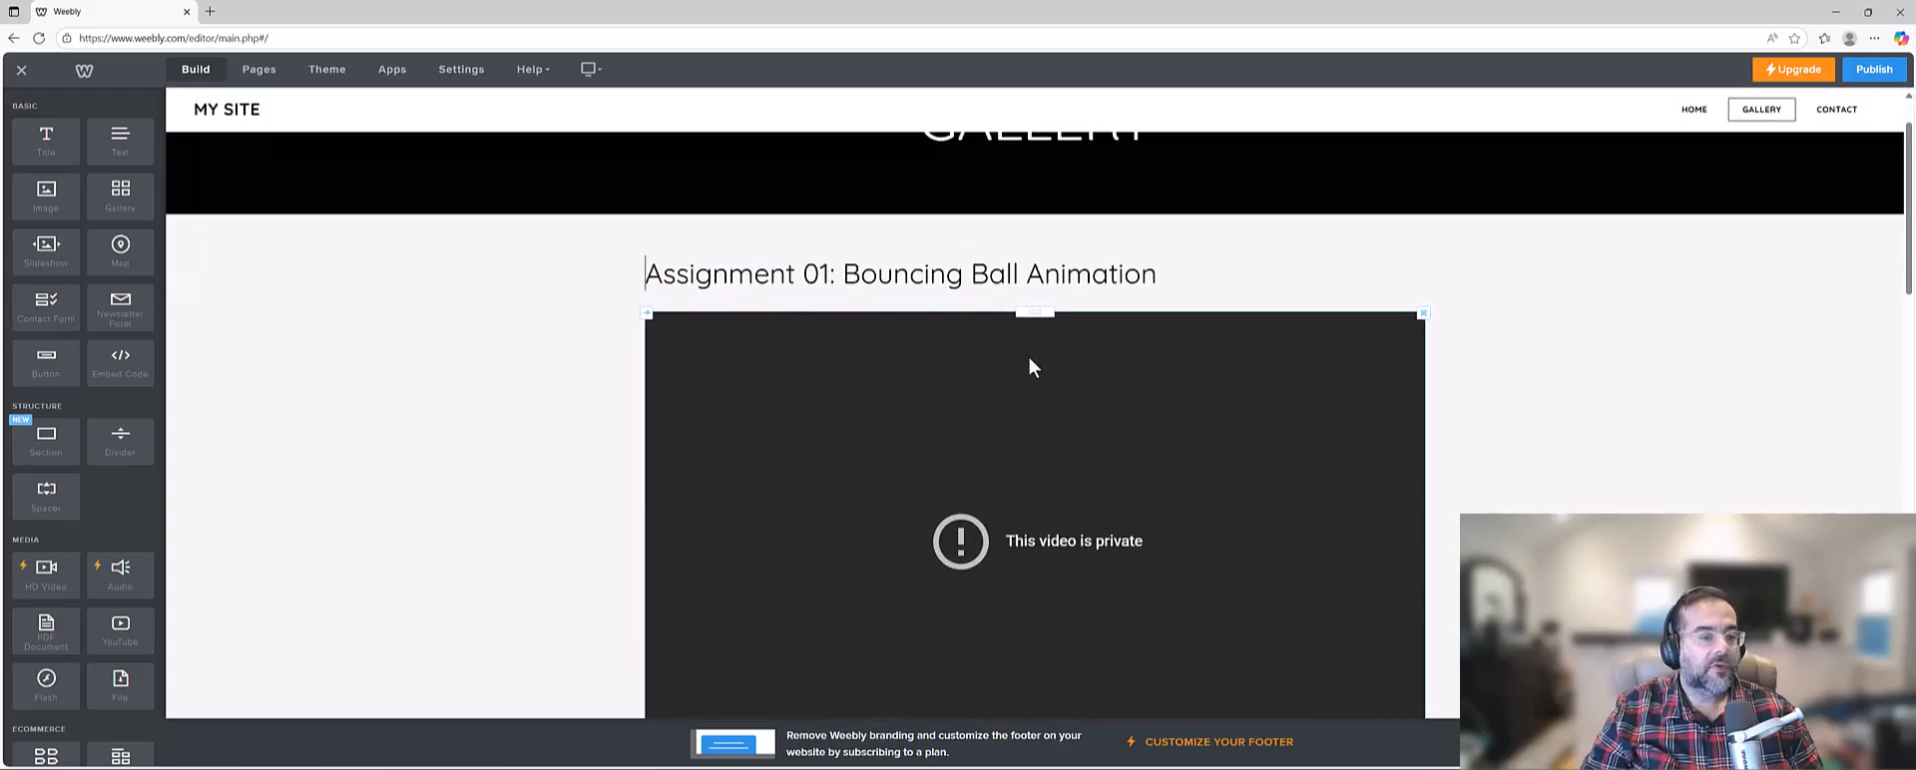
scroll(1095, 428, down, 1)
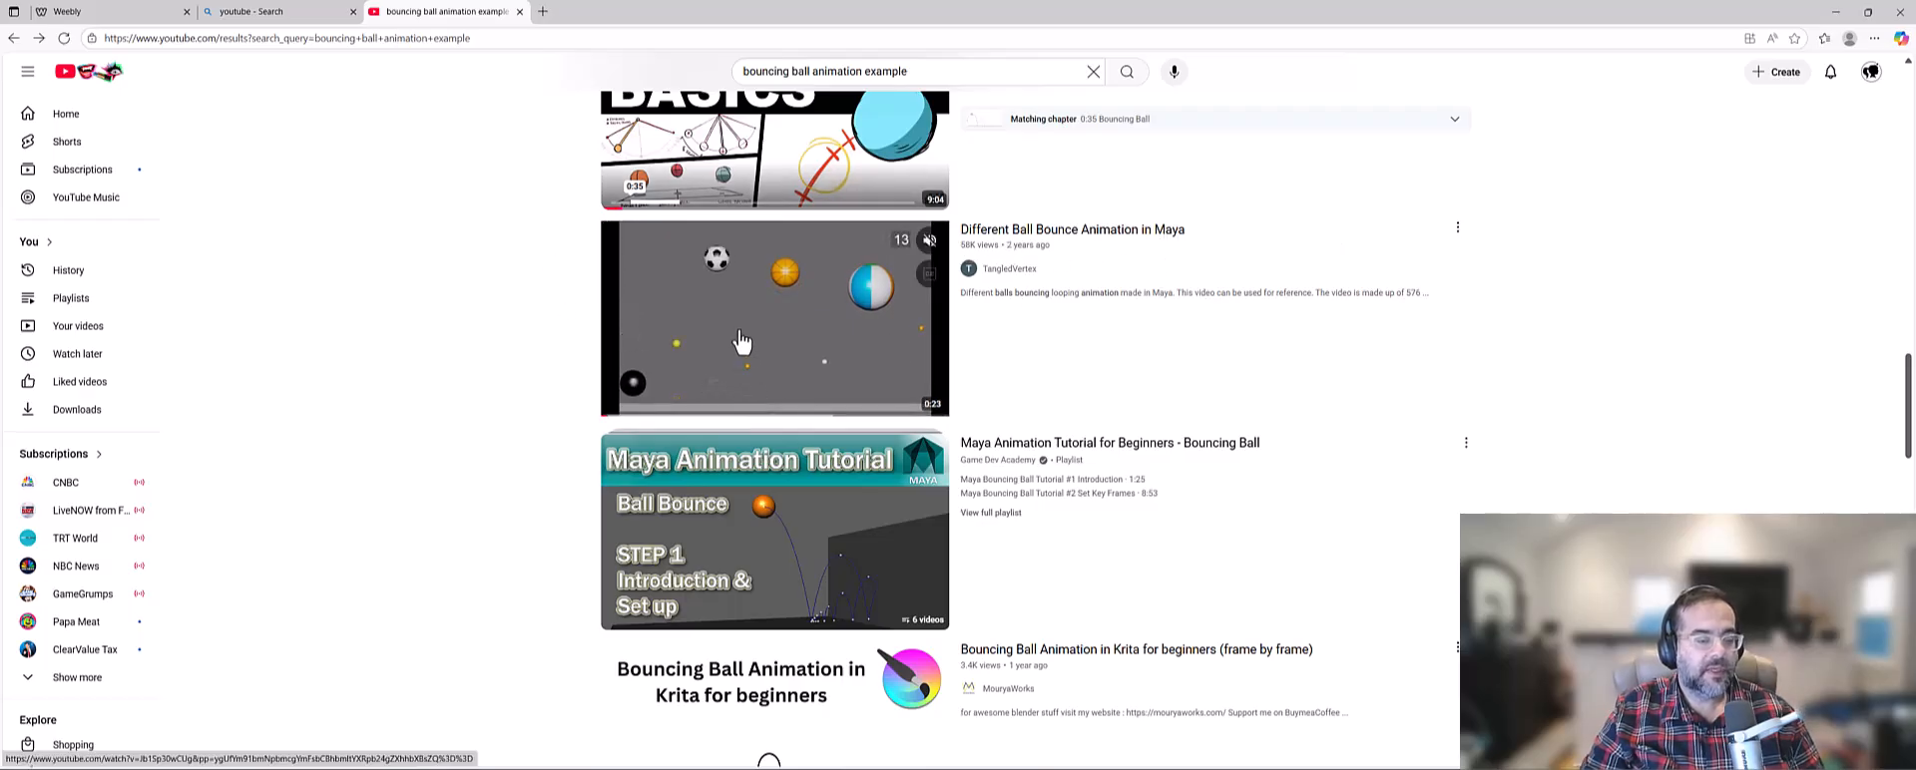
Open the YouTube video "Different Ball Bounce Animation in Maya" from the search results and copy its video URL.
right_click(773, 325)
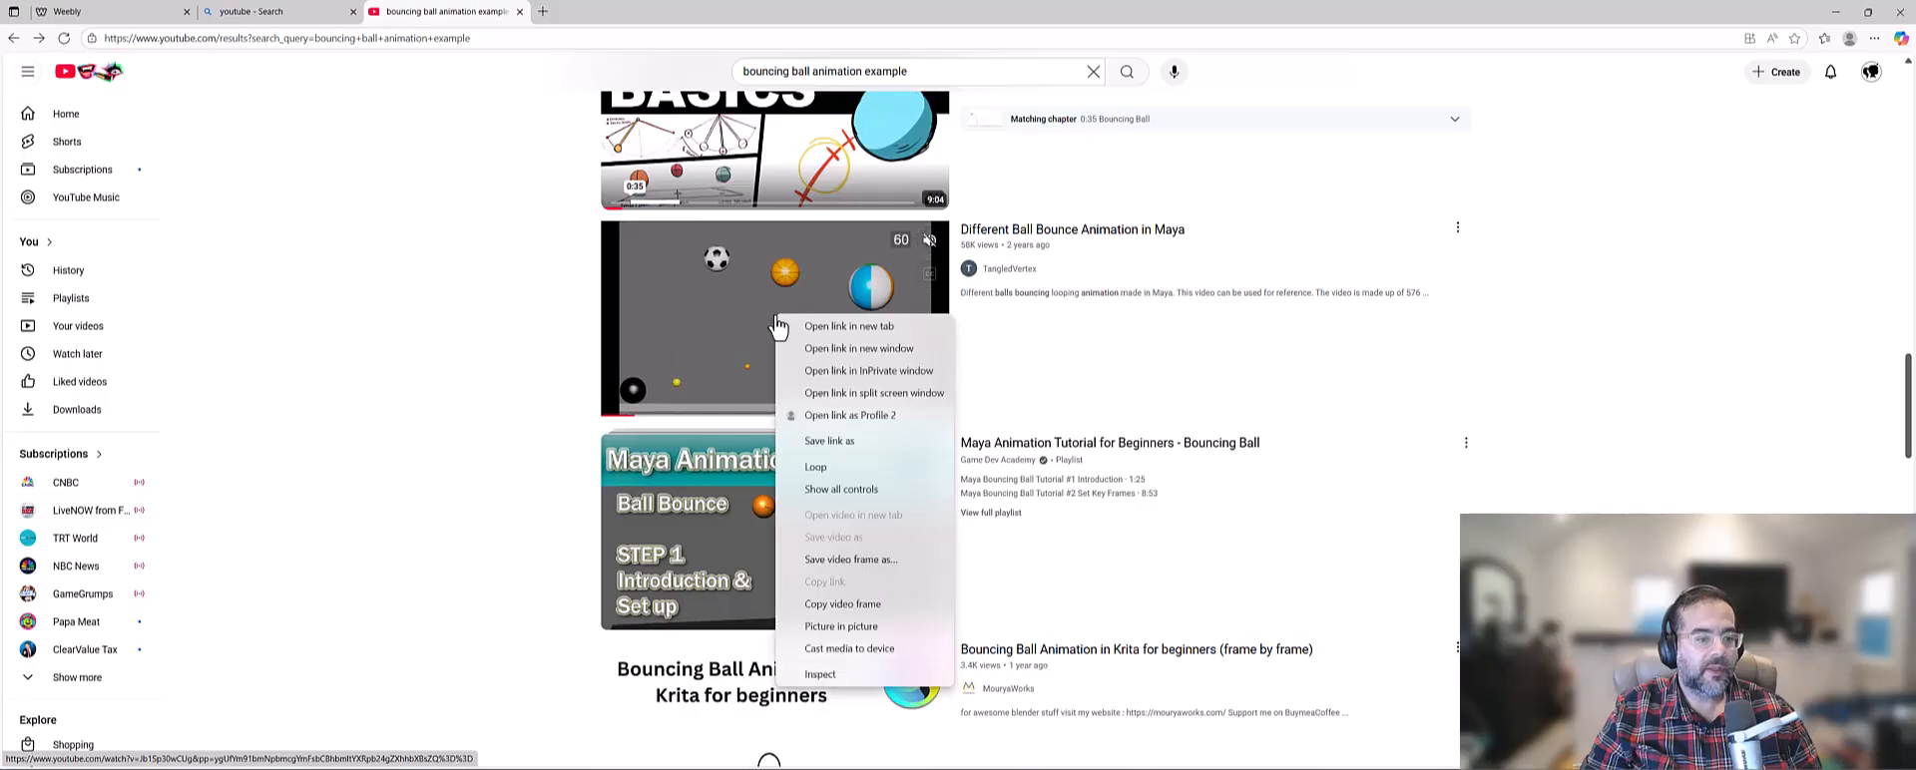
click(717, 310)
click(1022, 331)
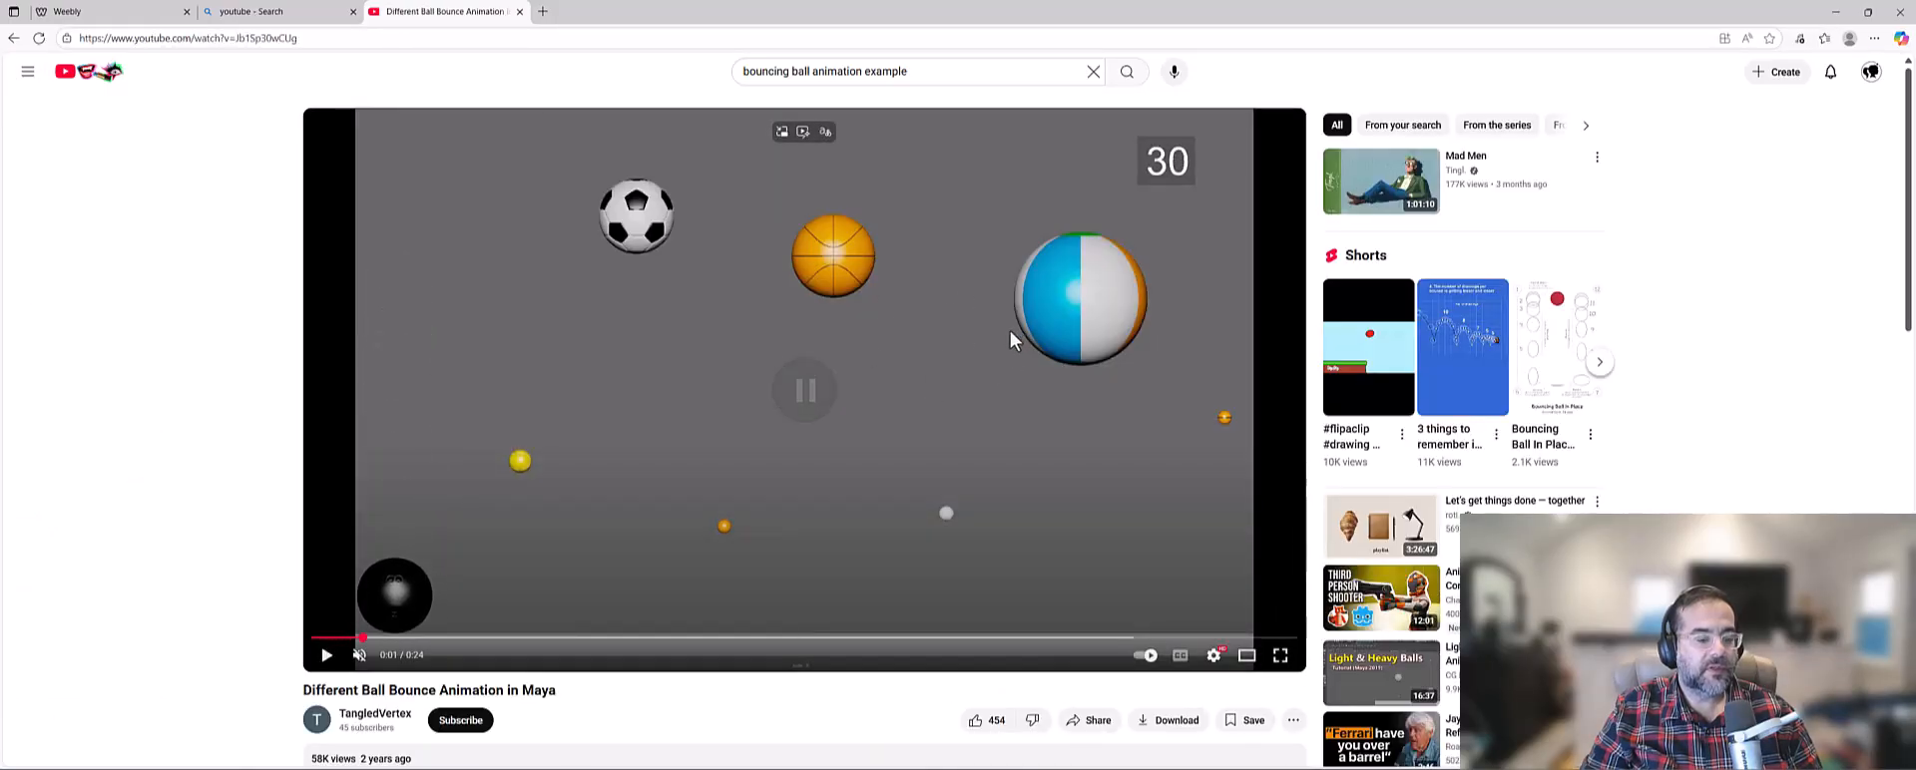
right_click(805, 350)
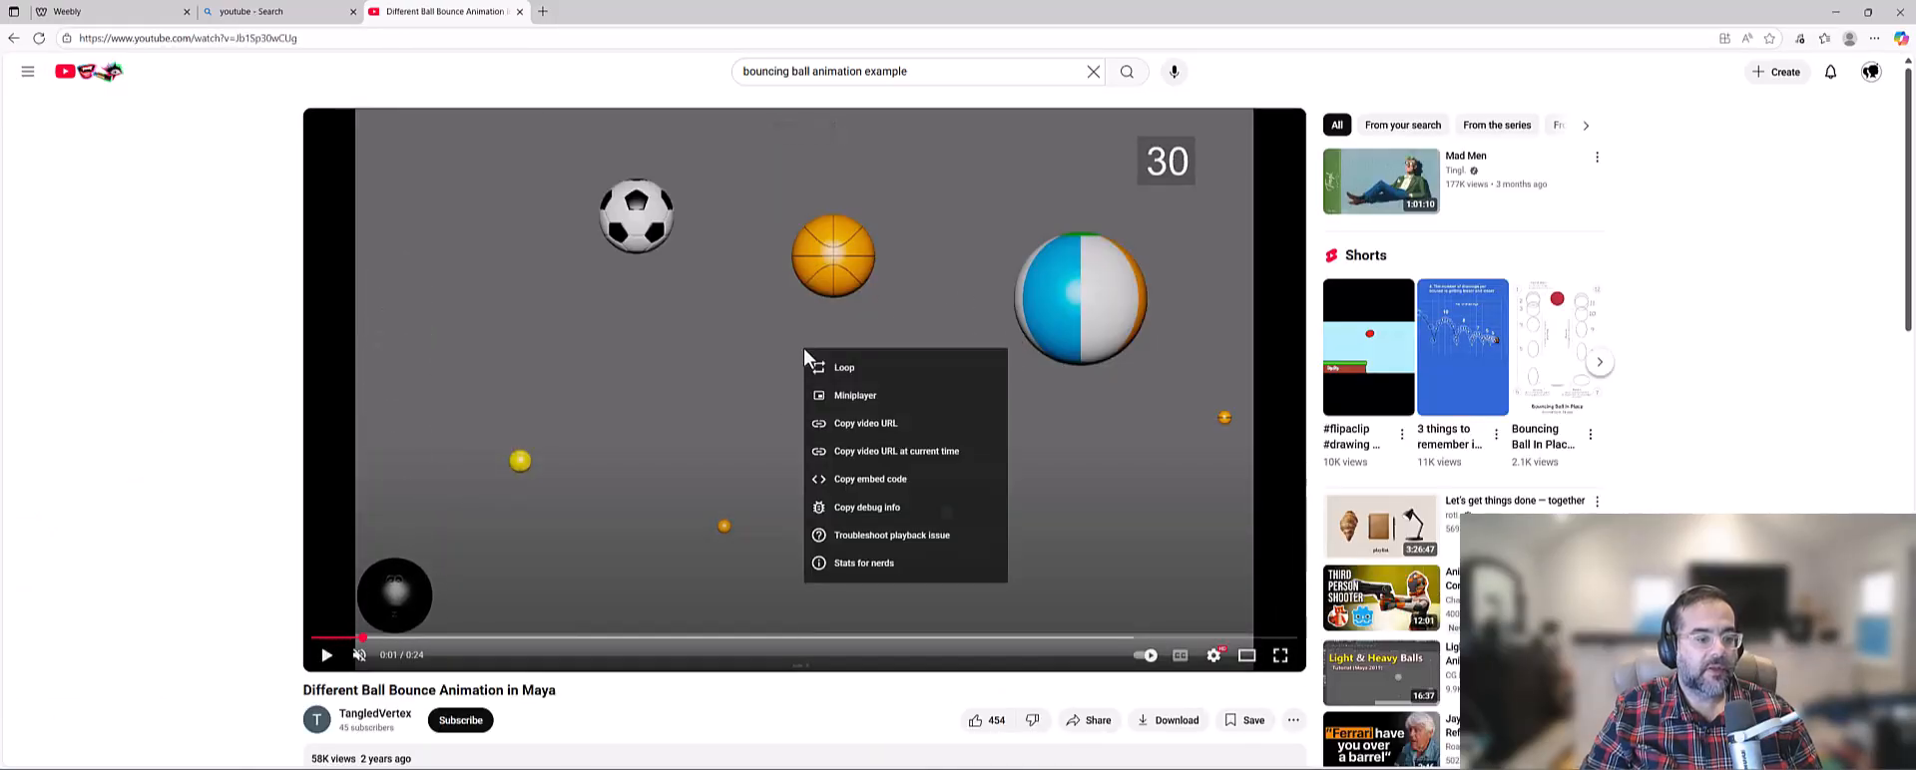
click(904, 427)
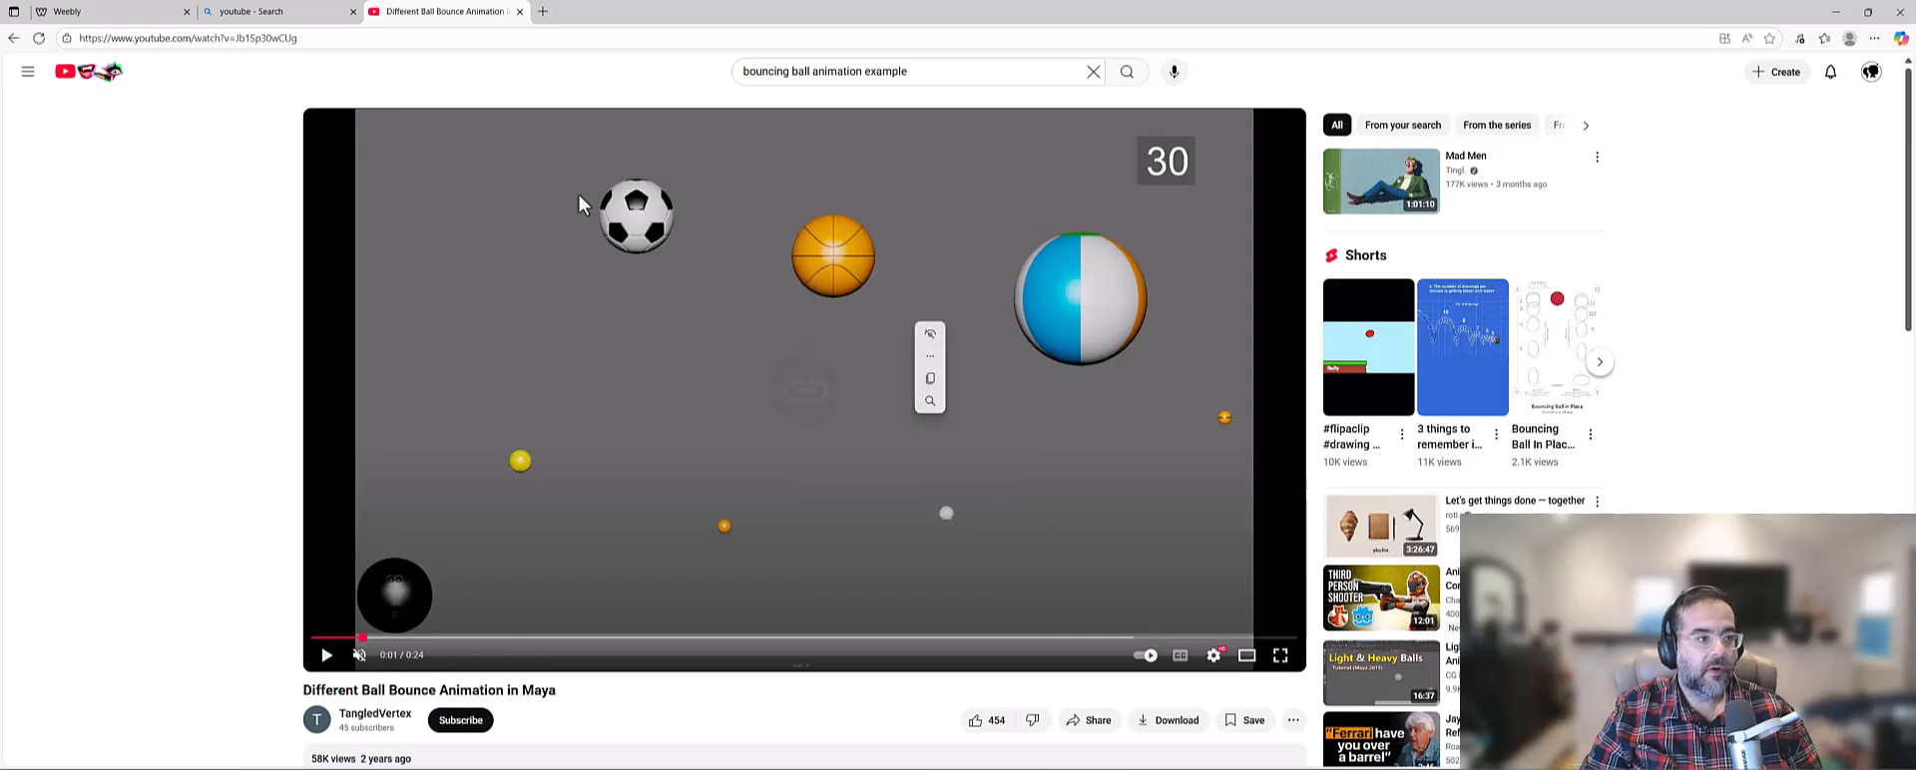
right_click(769, 332)
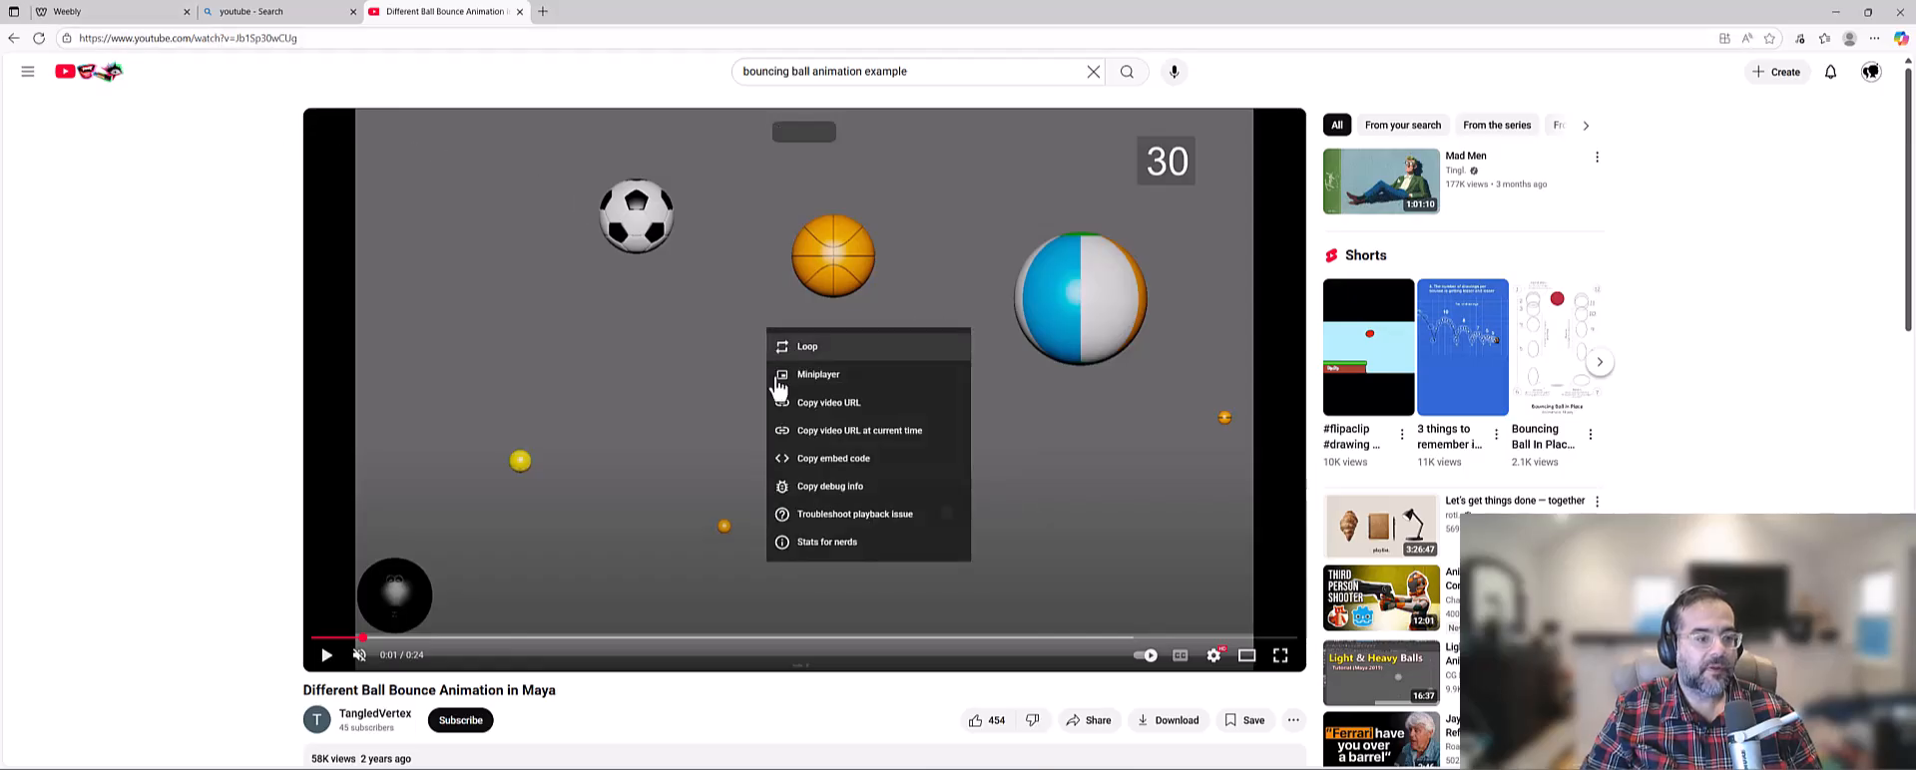
Return to the Weebly editor, paste the copied URL into the YouTube element's settings, and check the embedded video.
click(162, 12)
click(1032, 391)
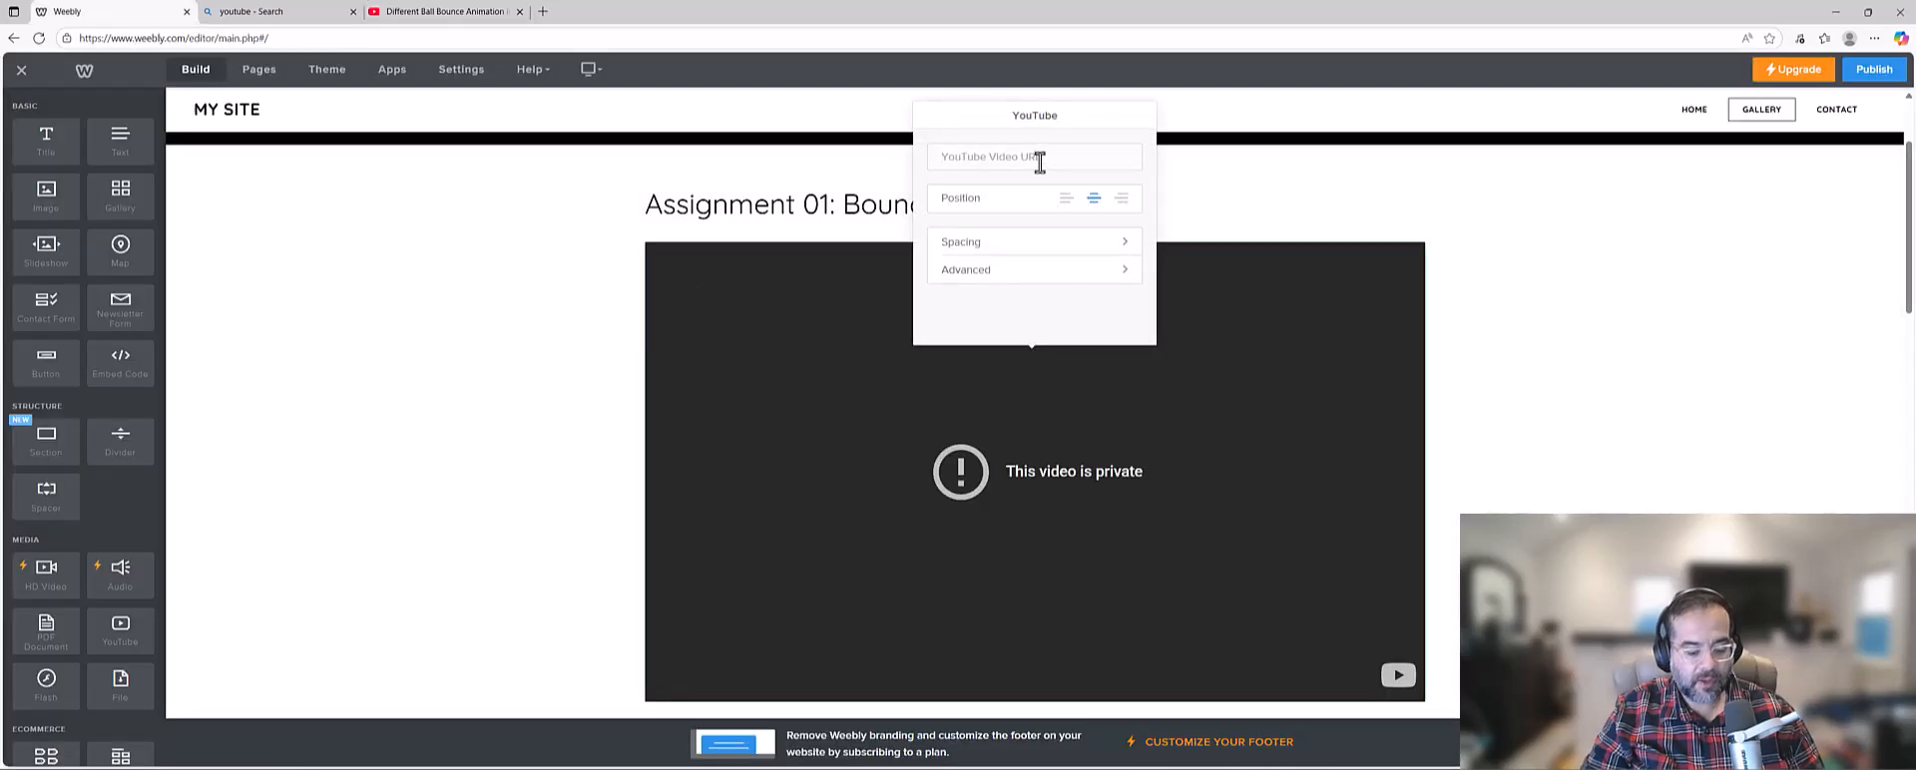
key(ctrl+v)
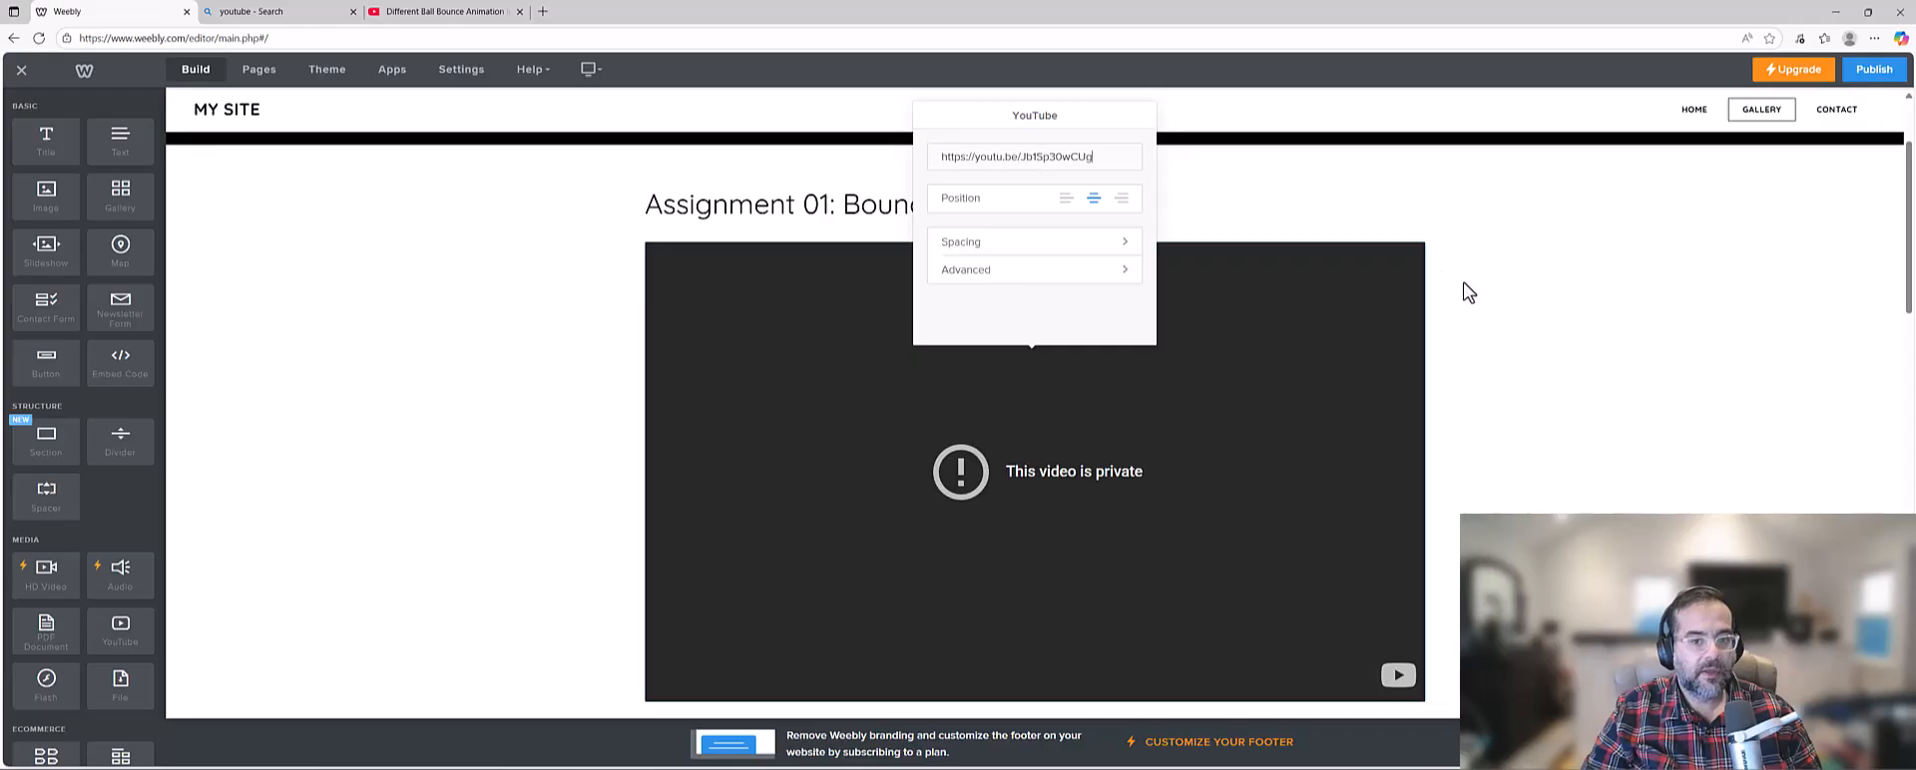
click(1524, 295)
scroll(1009, 399, down, 3)
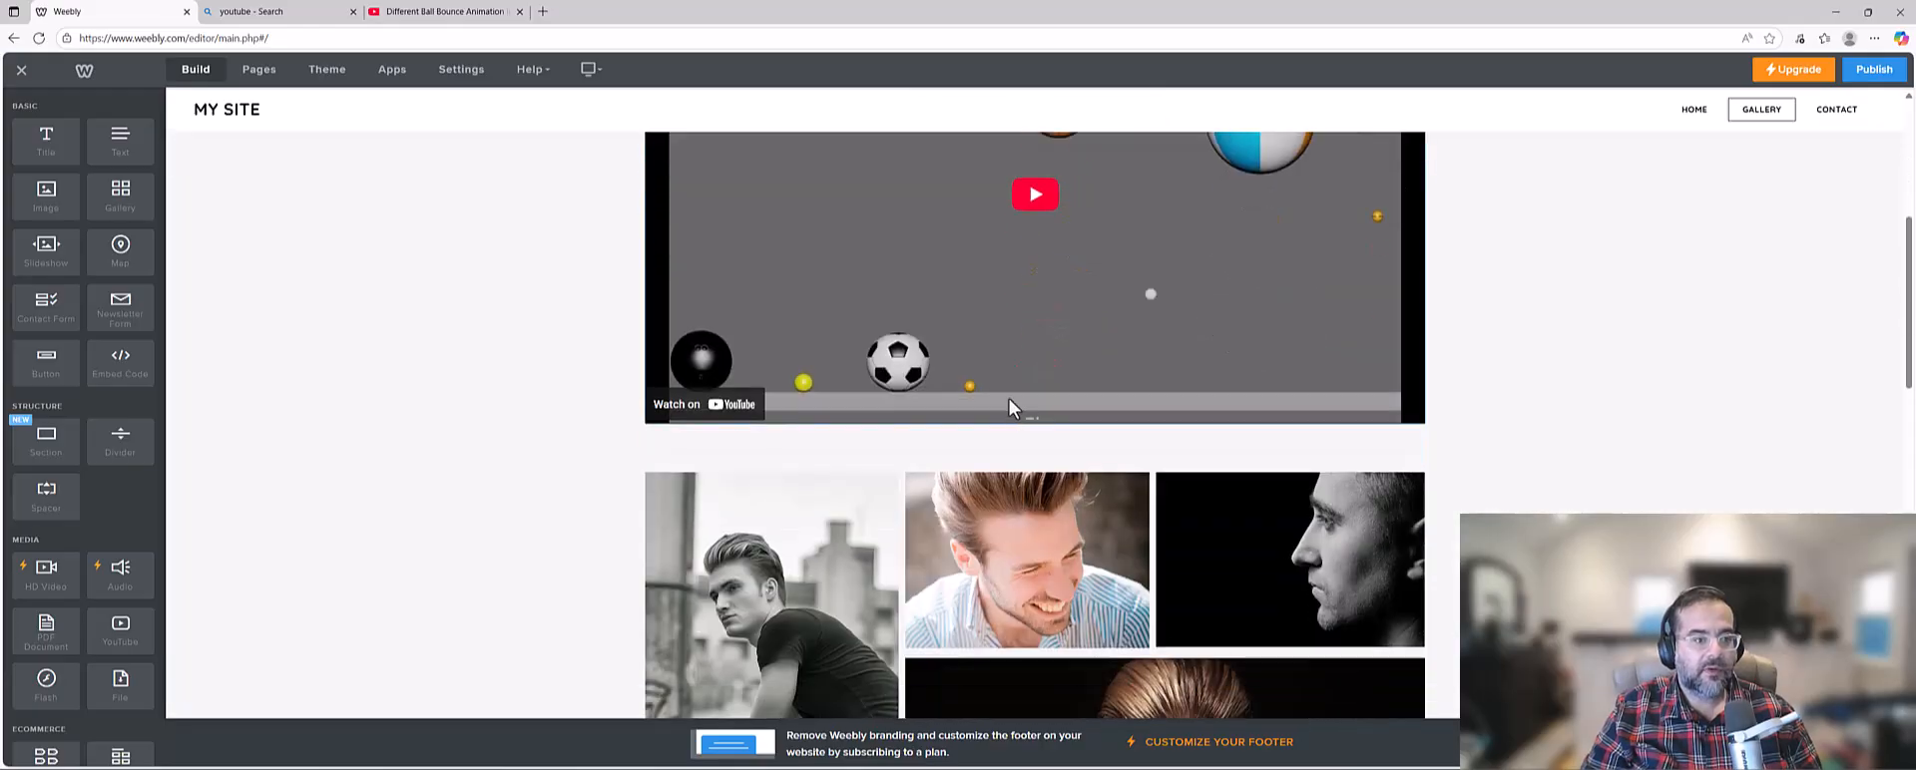
scroll(1074, 419, up, 5)
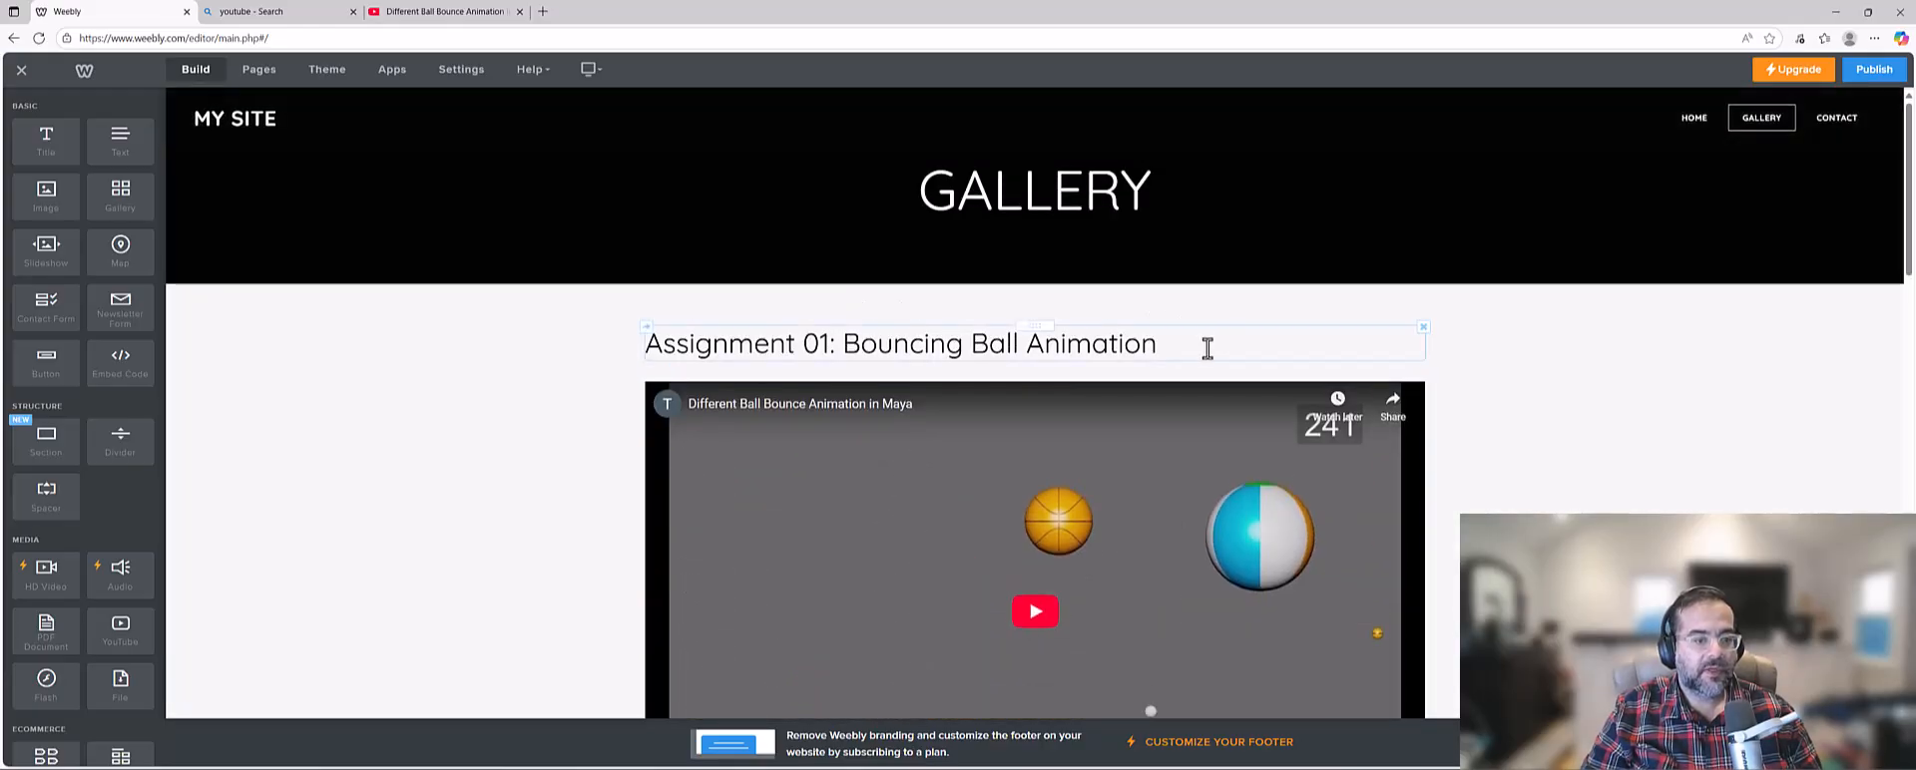
drag(1208, 349, 619, 378)
click(503, 441)
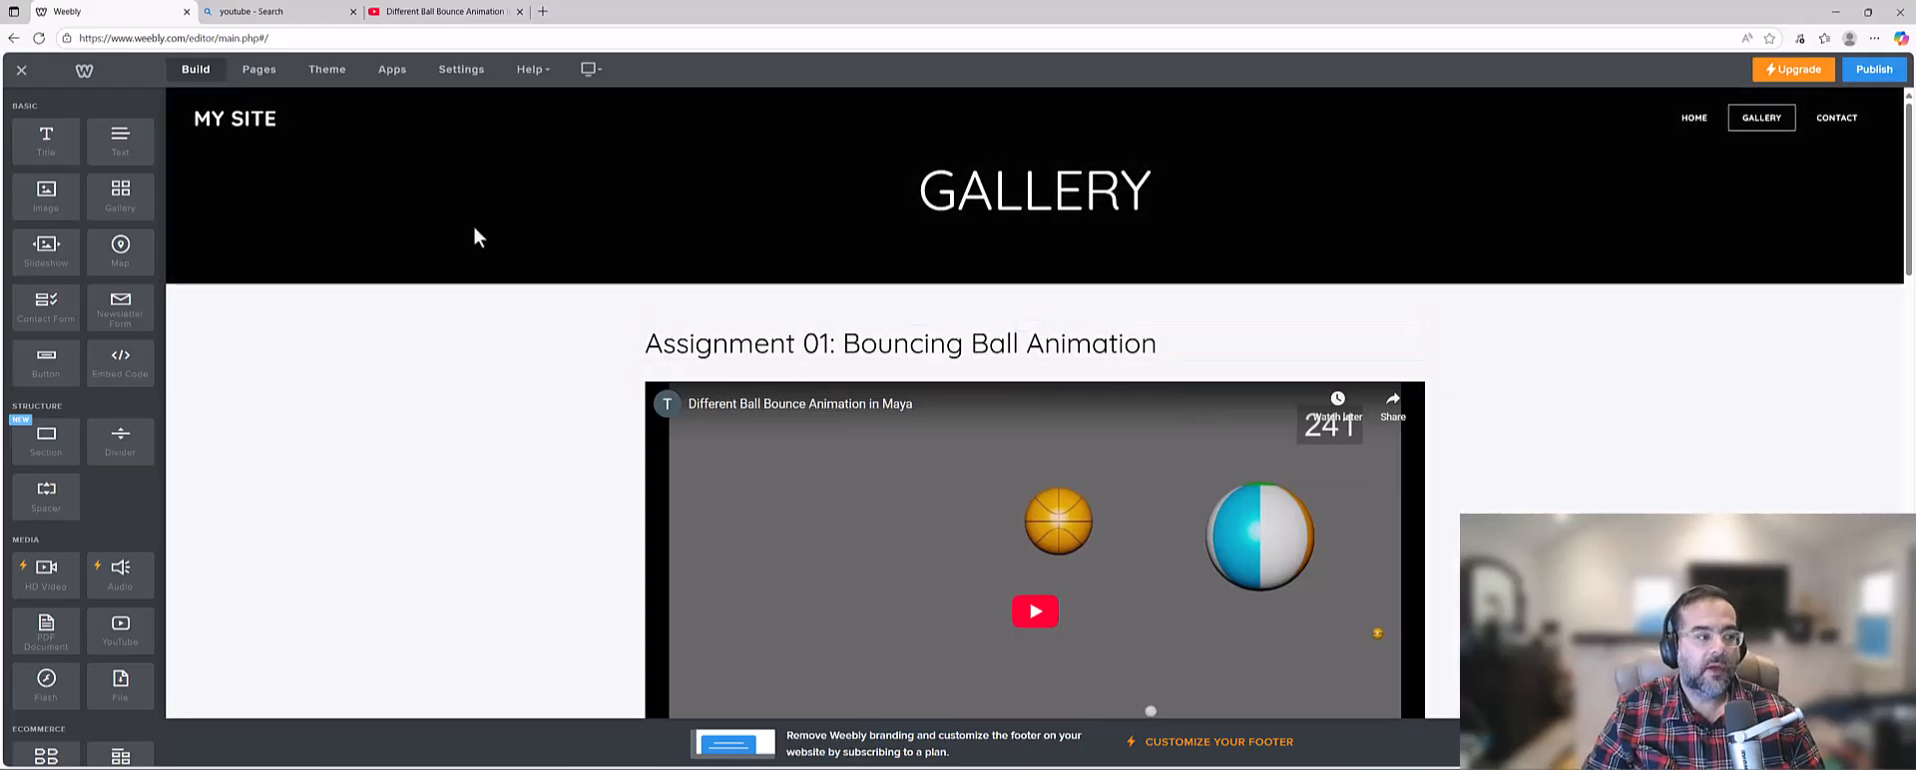
Rename the Gallery page to "Animation" in the site's page settings and check the updated navigation.
click(259, 69)
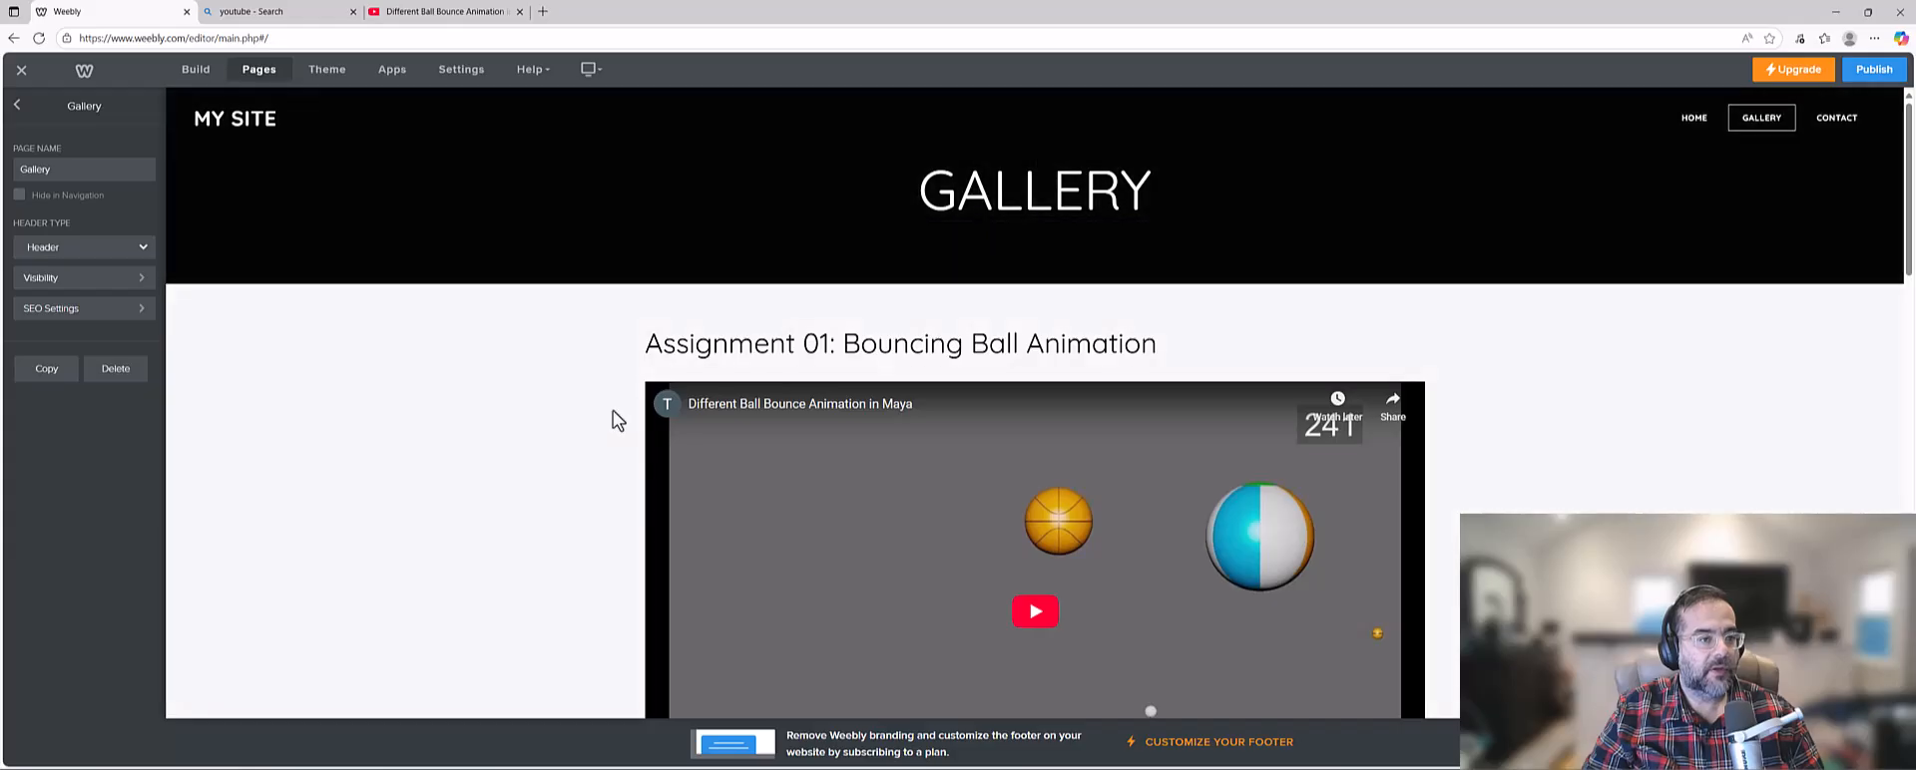
click(92, 174)
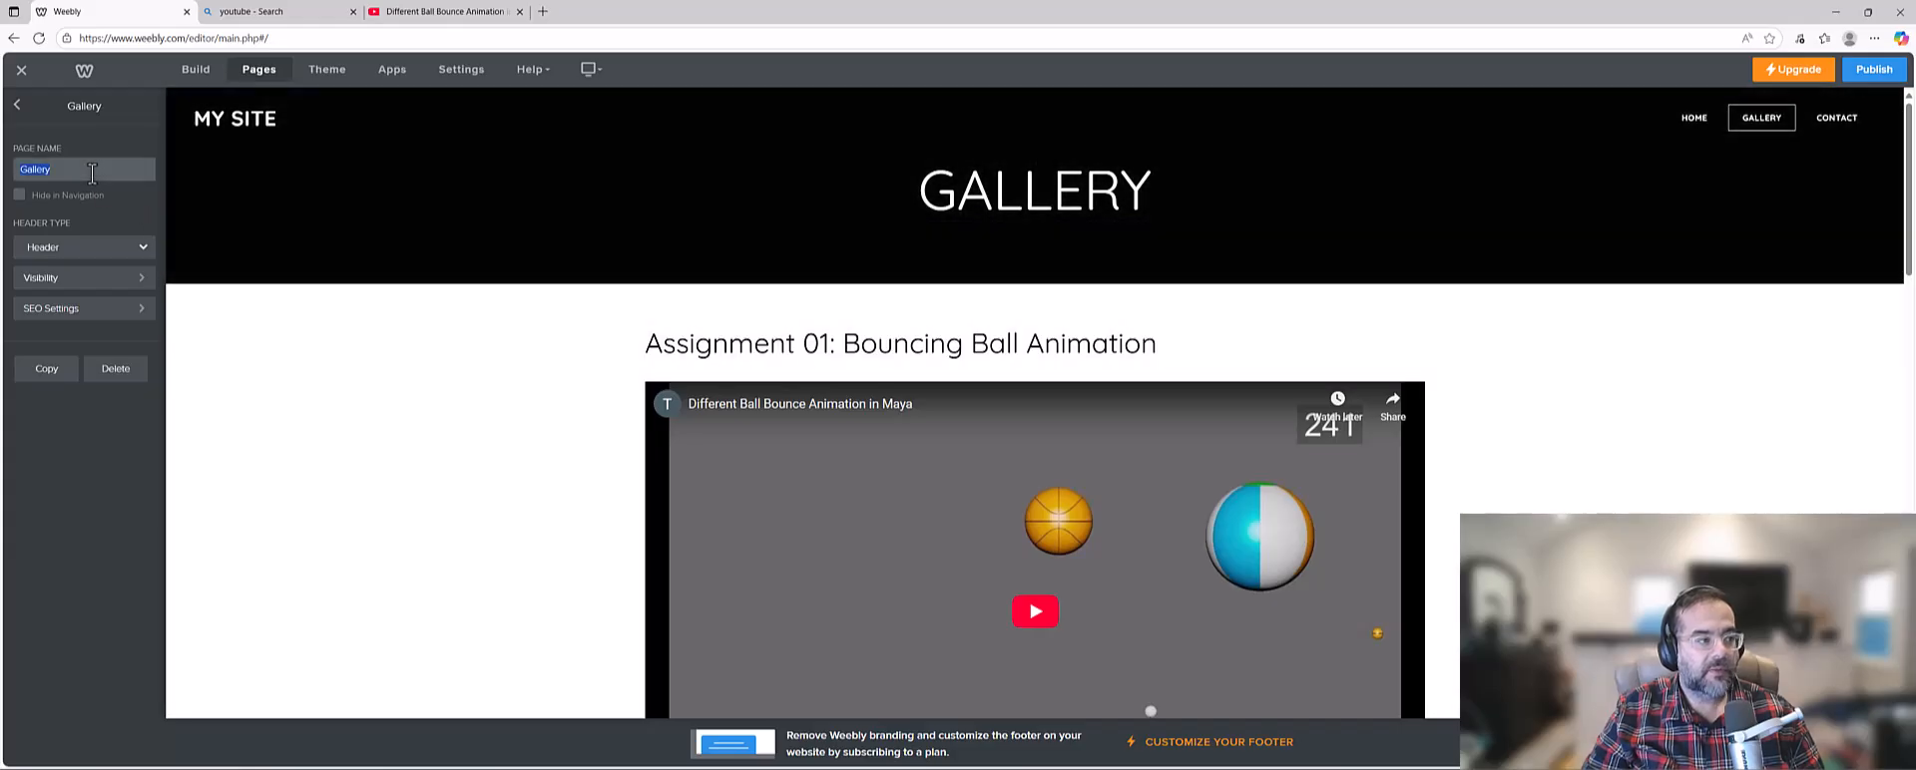
key(BackSpace)
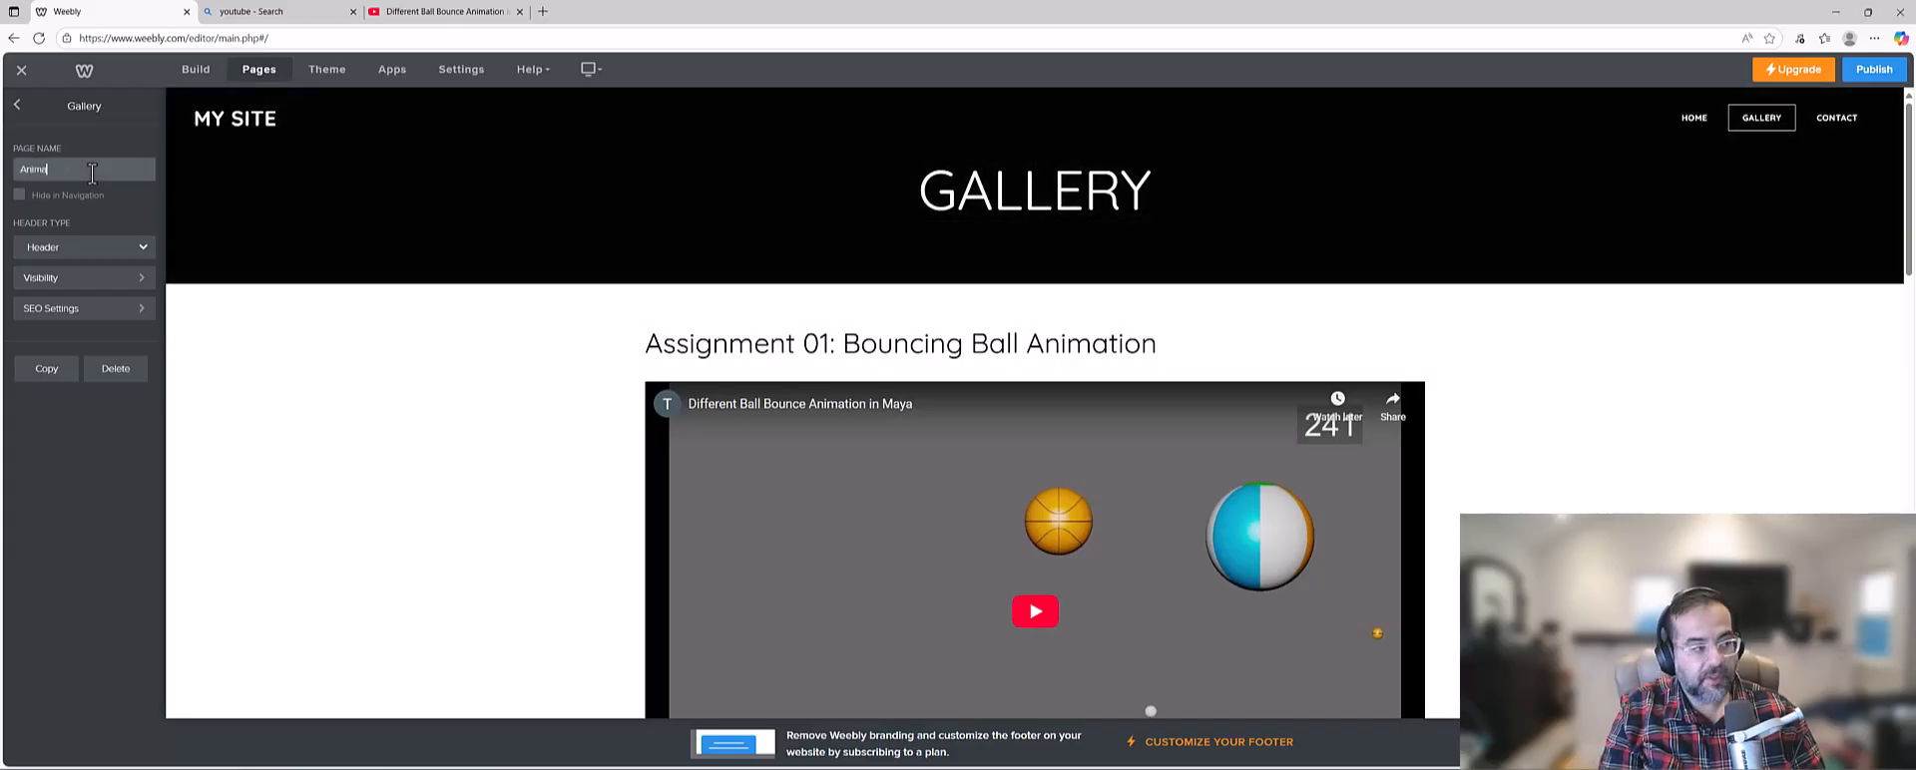
click(285, 400)
scroll(1033, 275, down, 3)
scroll(1061, 313, up, 3)
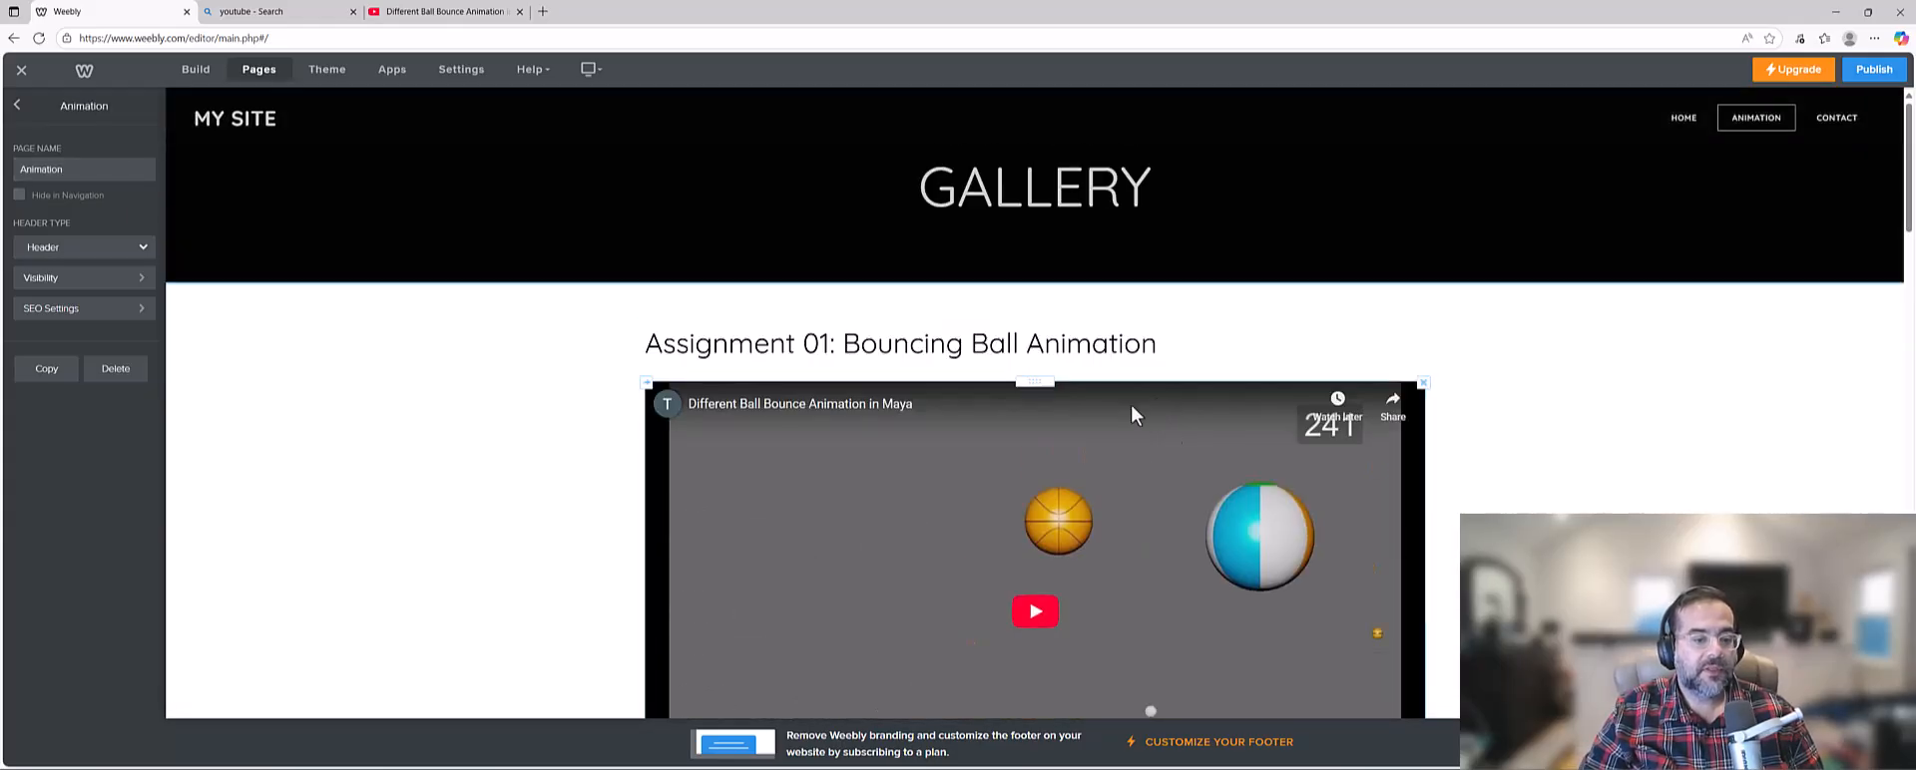
Publish the website with the renamed page and open the live site from its published link.
click(1872, 72)
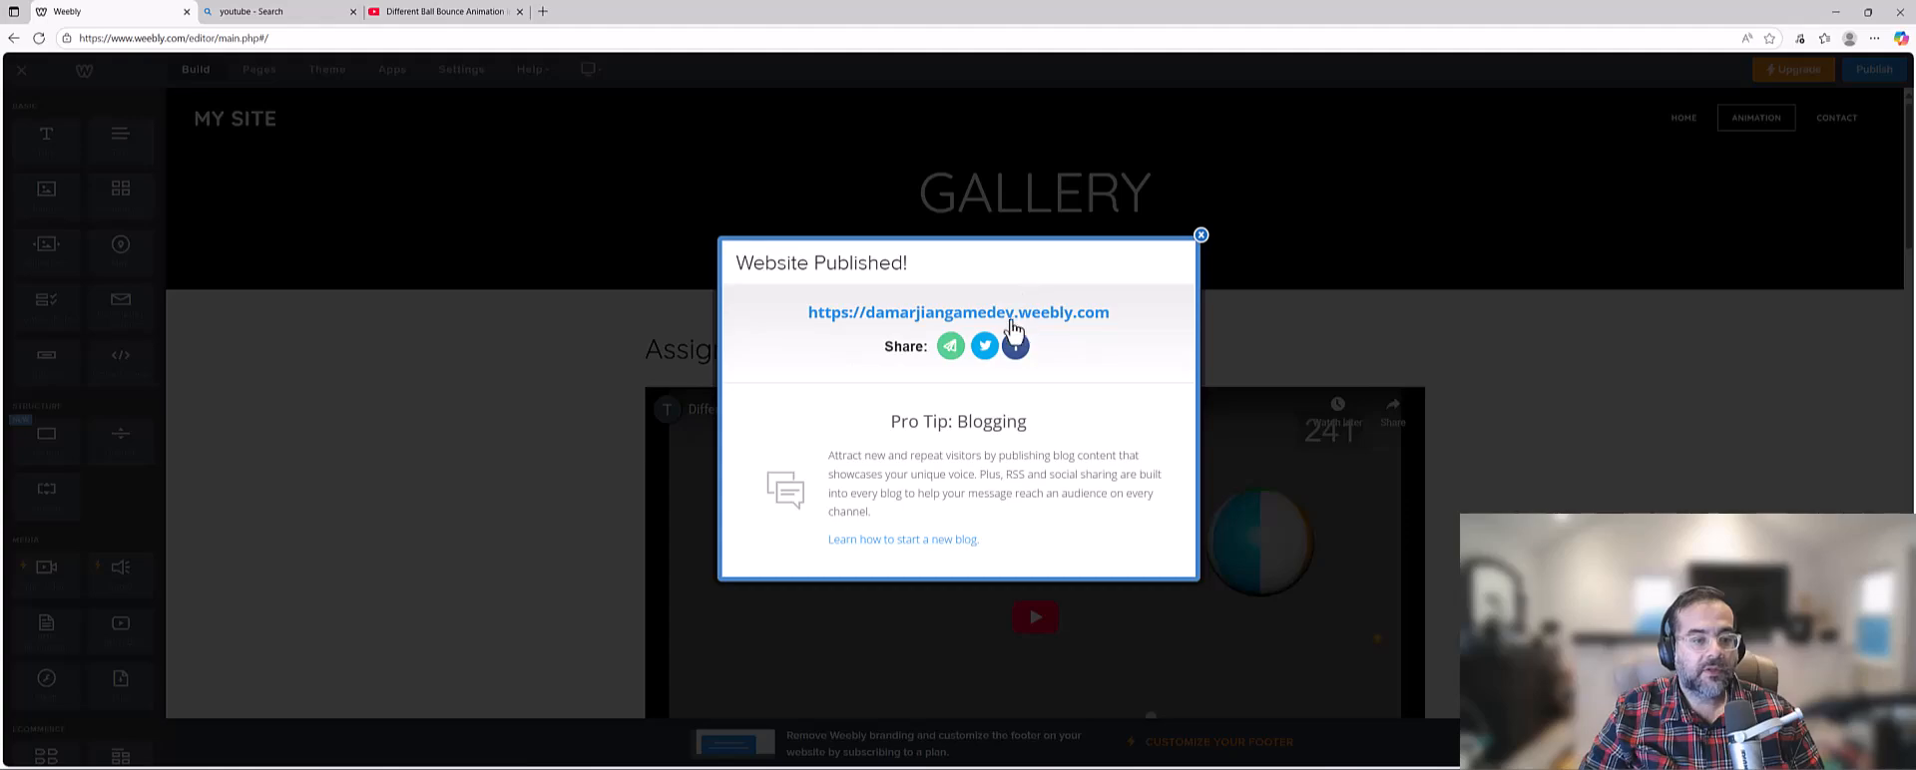
click(1011, 322)
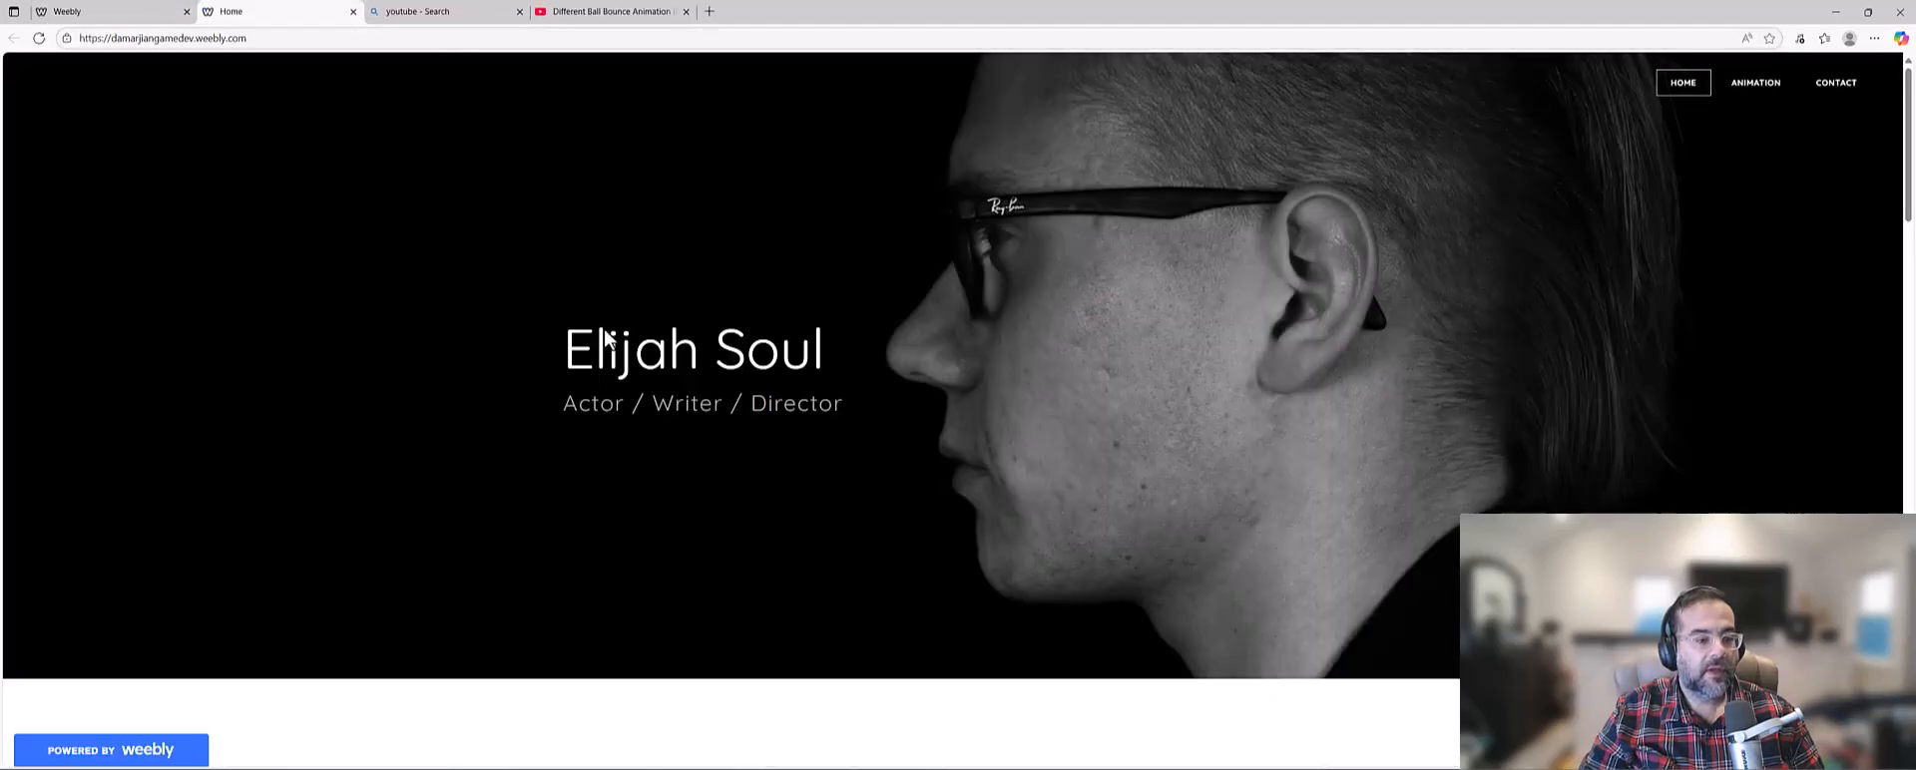
Review the Animation page on the published site, checking its embedded video, image gallery and web address.
click(1755, 85)
scroll(1056, 419, down, 4)
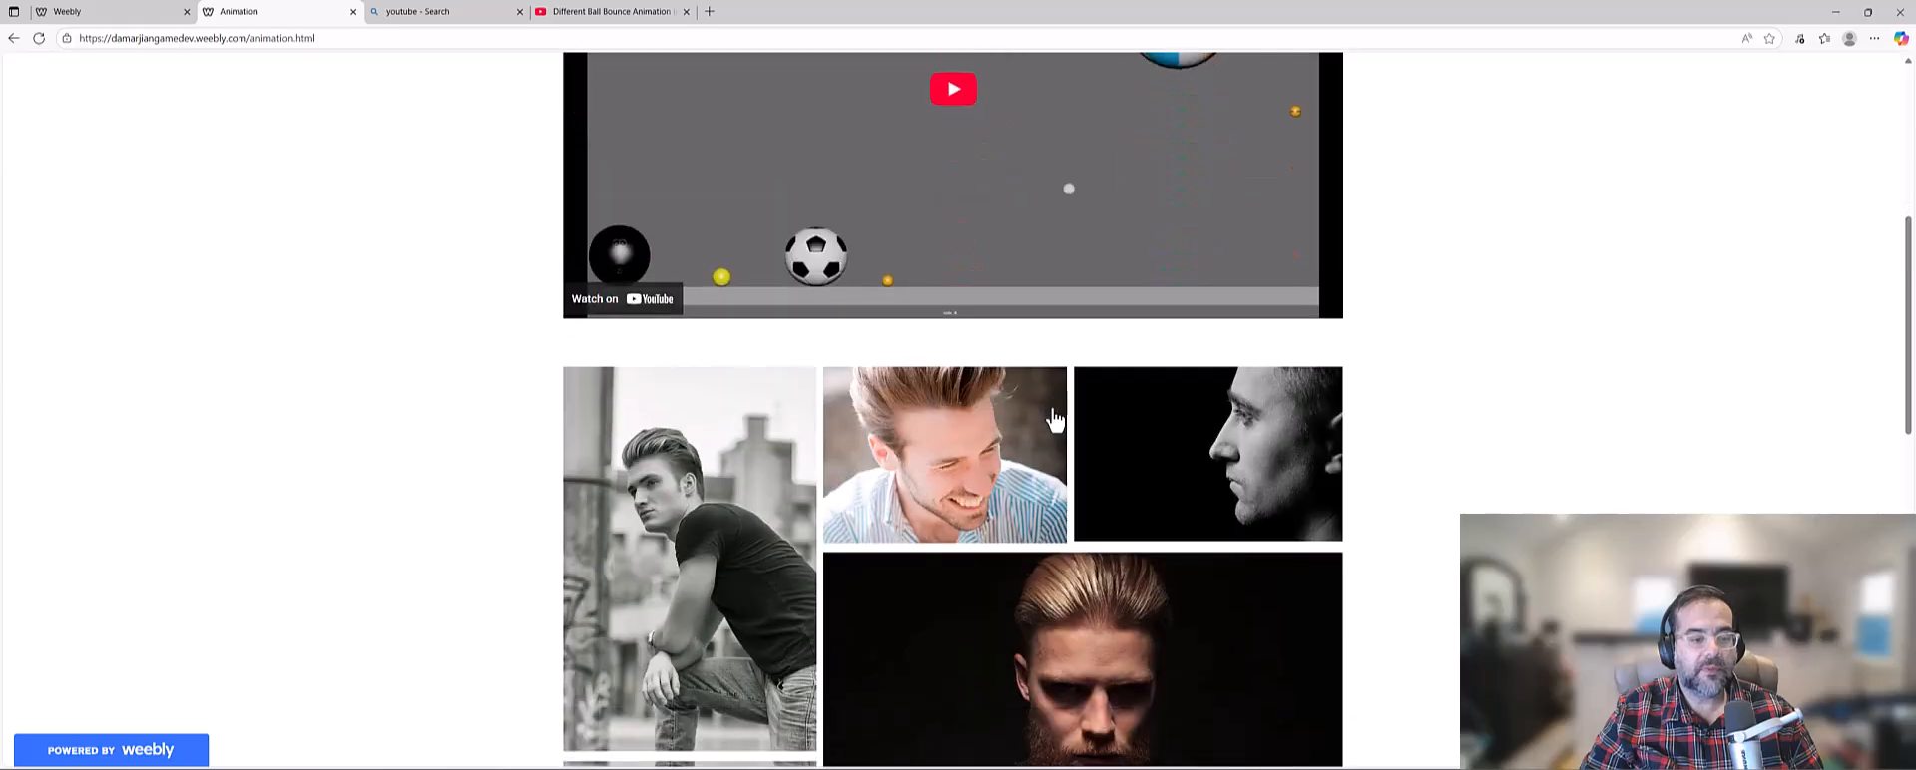
scroll(1056, 420, up, 4)
click(299, 38)
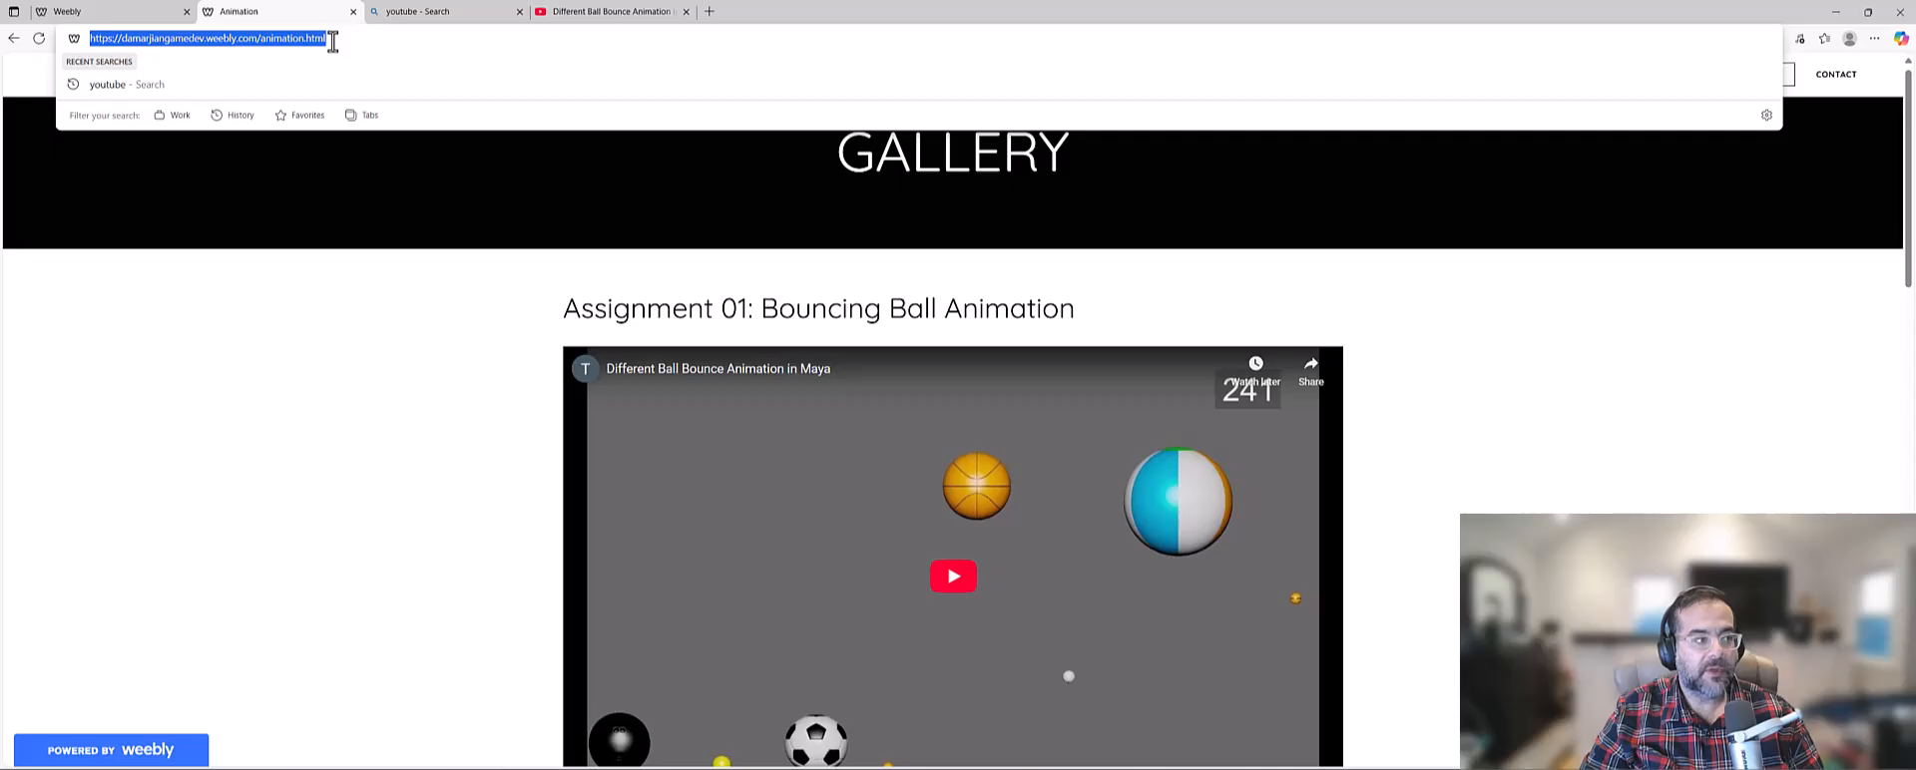
click(416, 389)
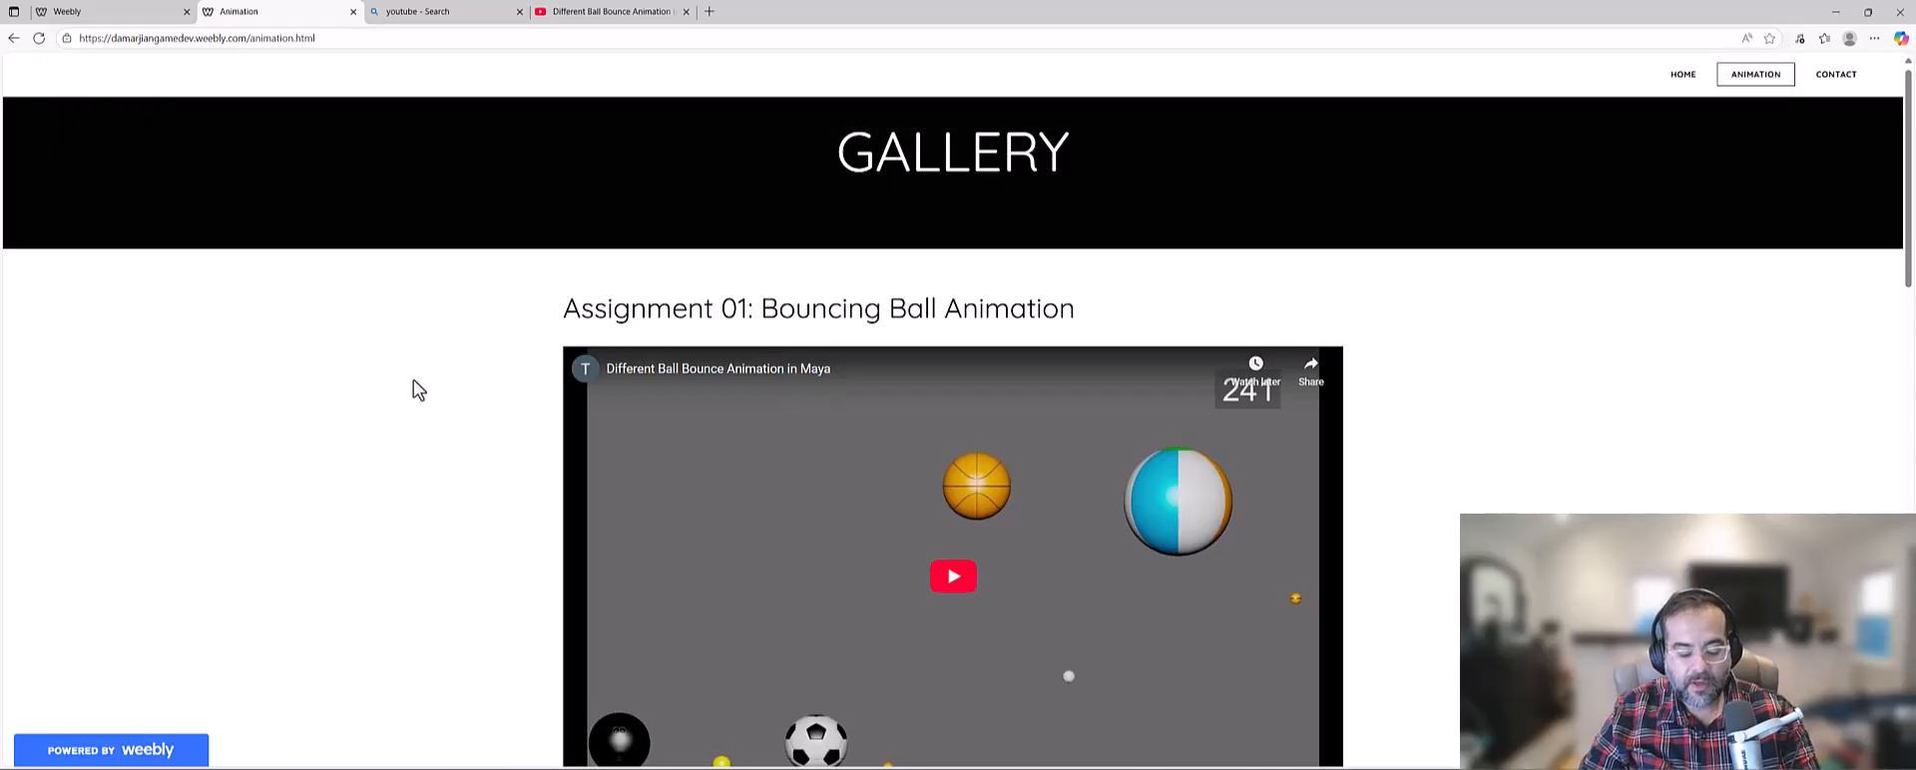